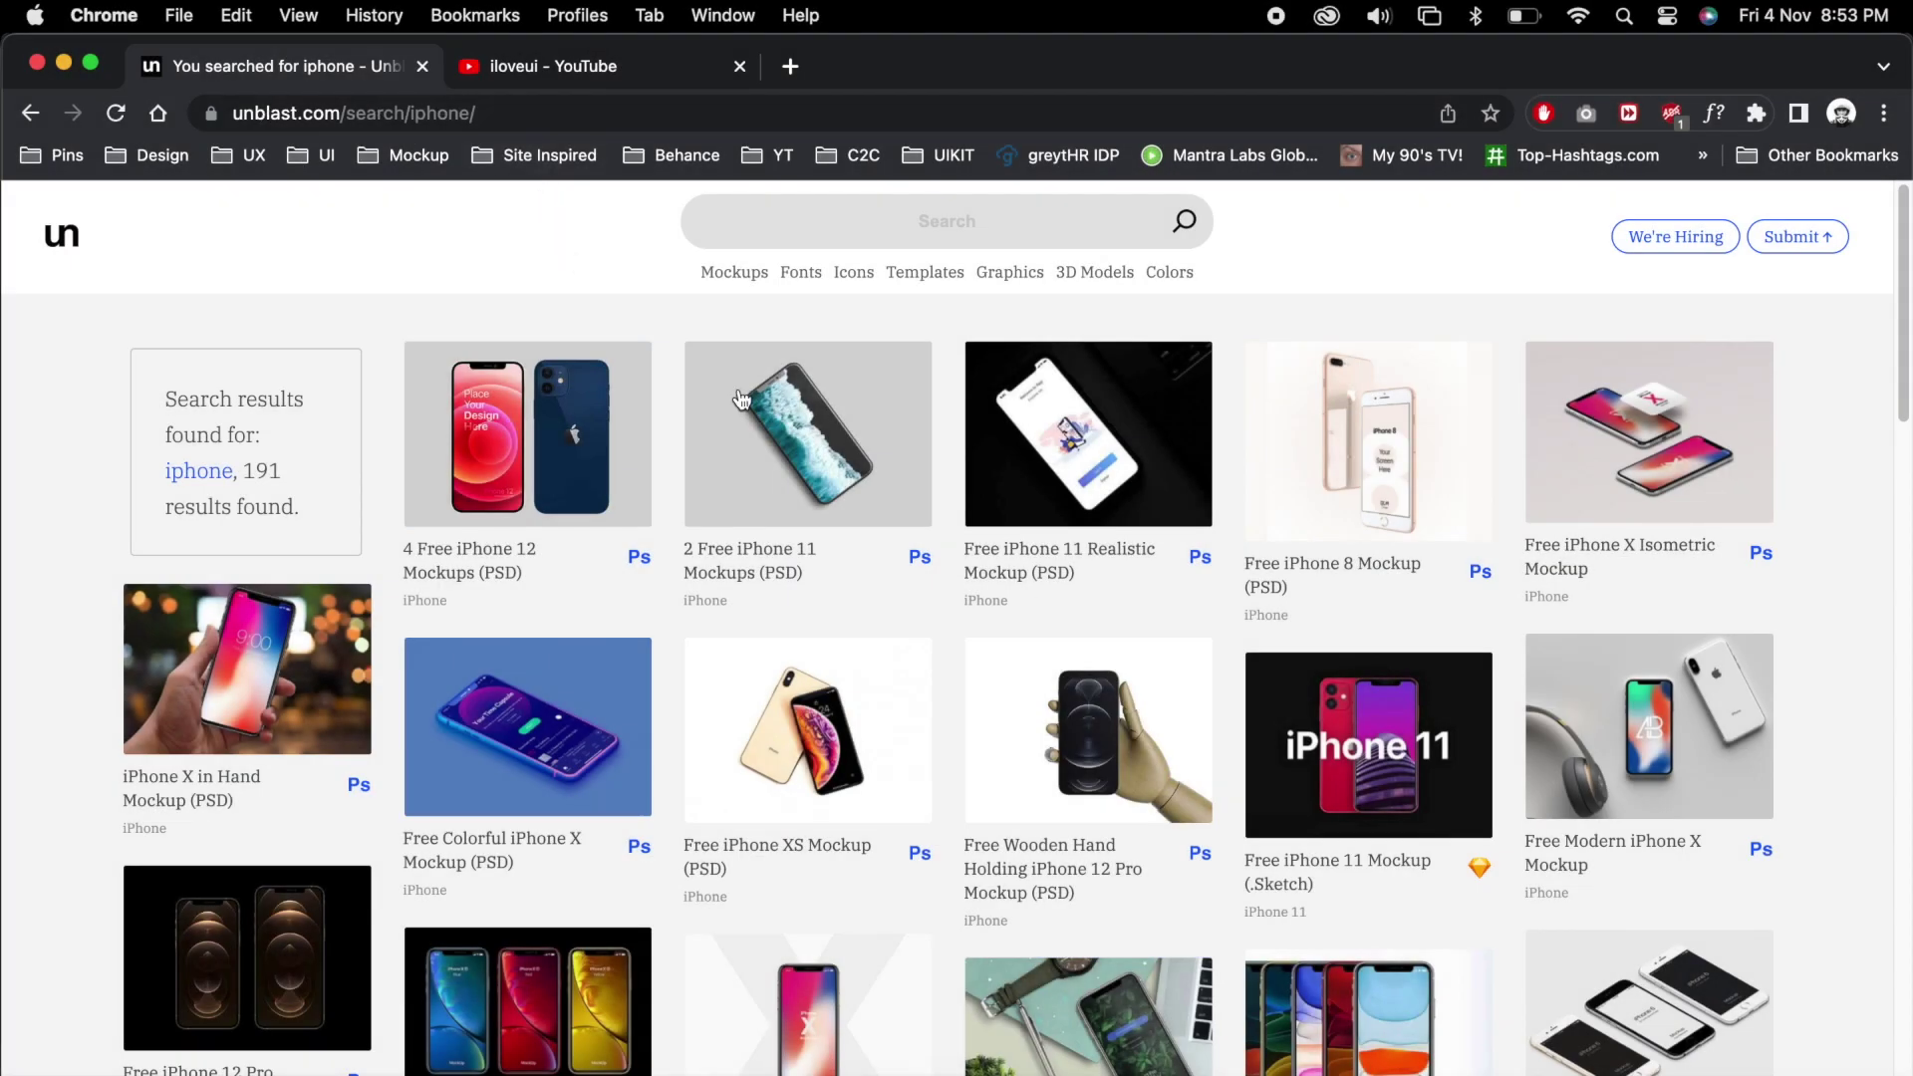
{"action": "scroll", "coordinate": [953, 654], "scroll_direction": "down", "scroll_amount": 8}
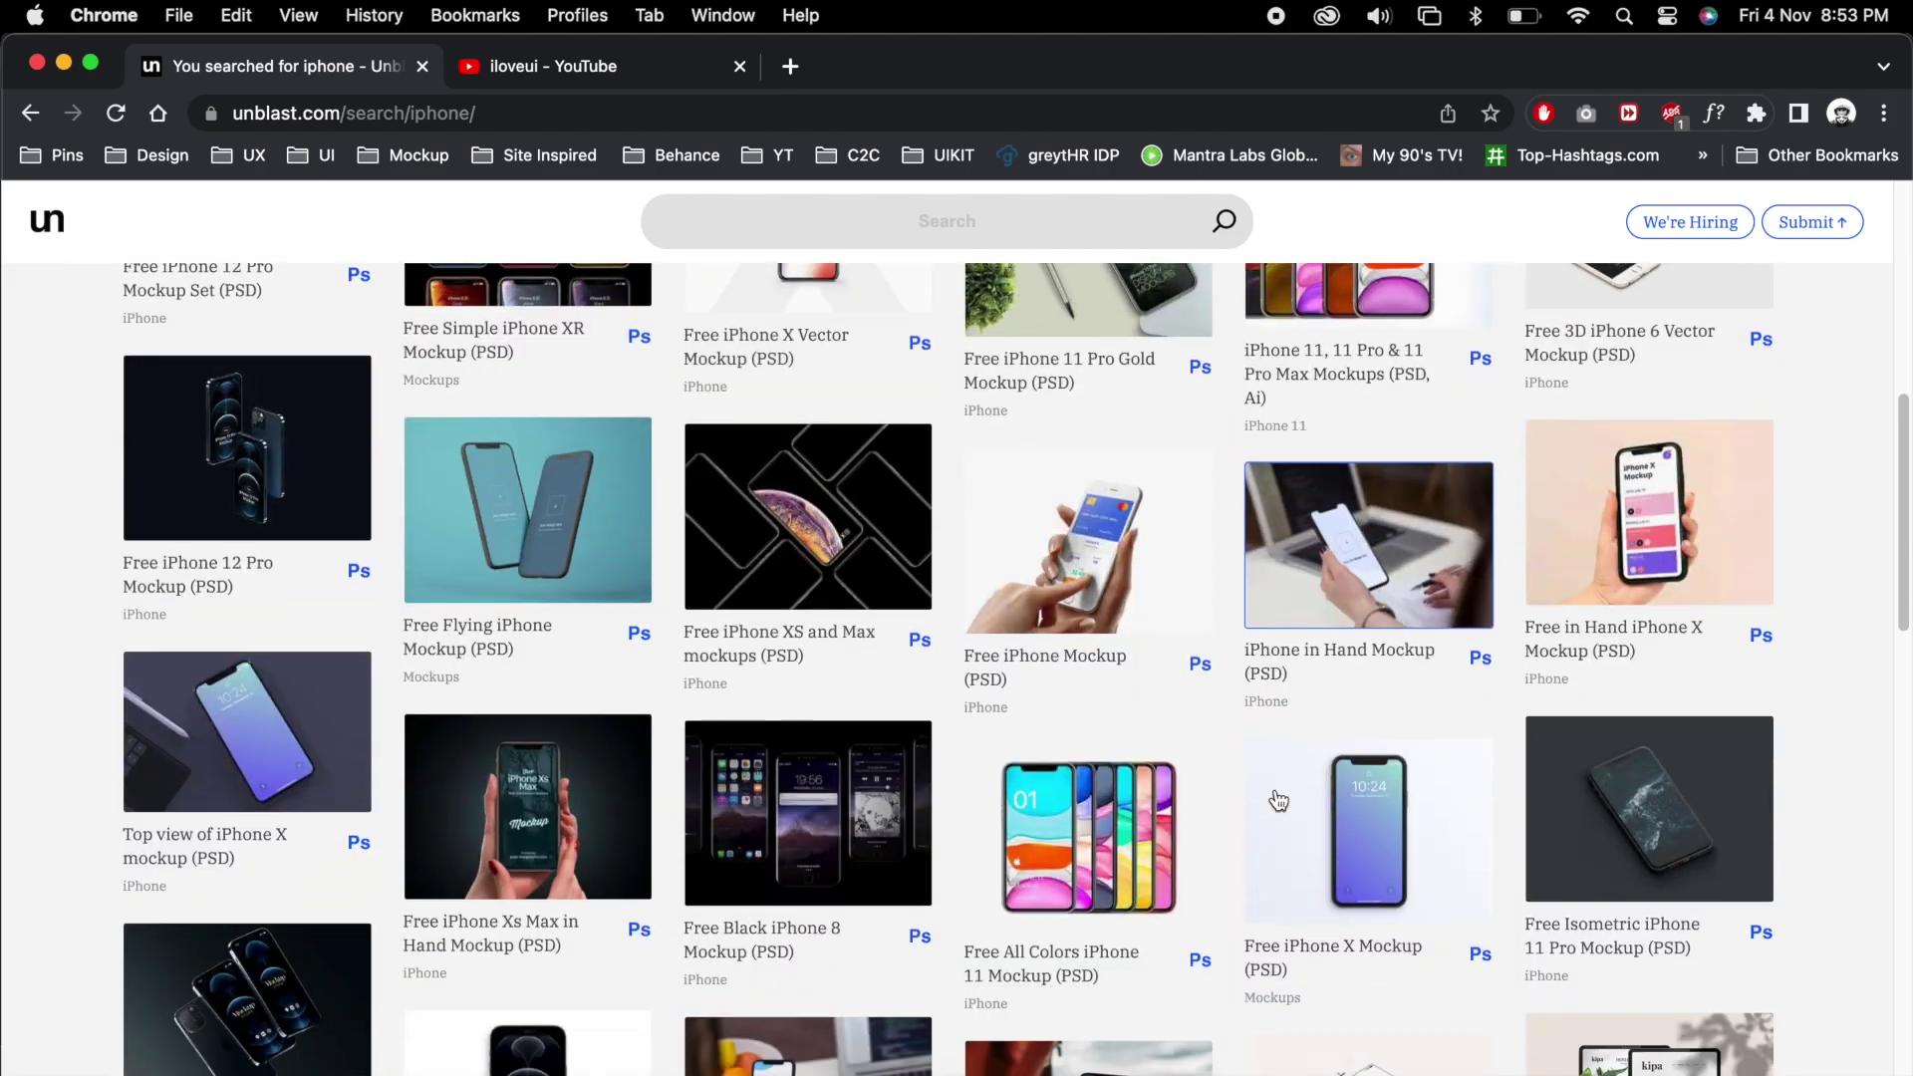
{"action": "scroll", "coordinate": [1279, 801], "scroll_direction": "down", "scroll_amount": 3}
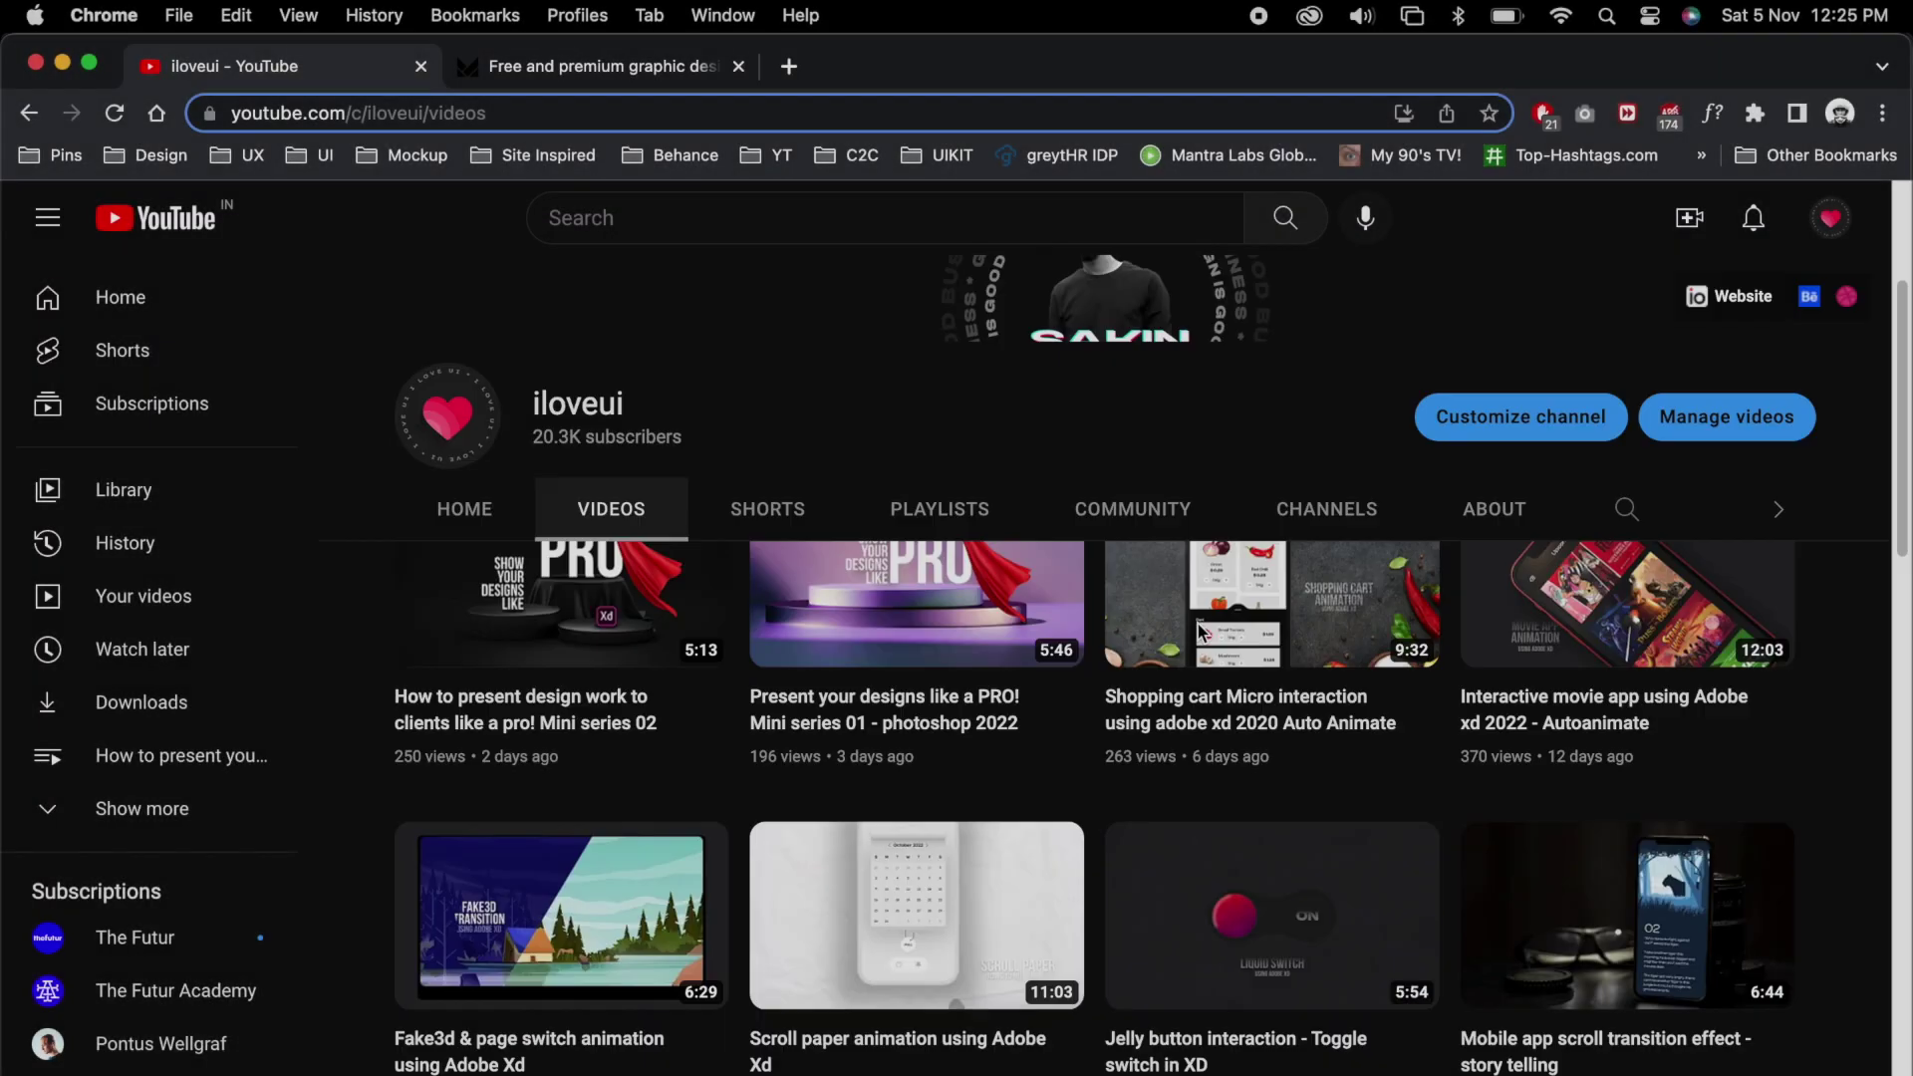
Scroll the channel's videos to locate the Ecommerce mobile app interaction video
{"action": "scroll", "coordinate": [1201, 633], "scroll_direction": "down", "scroll_amount": 5}
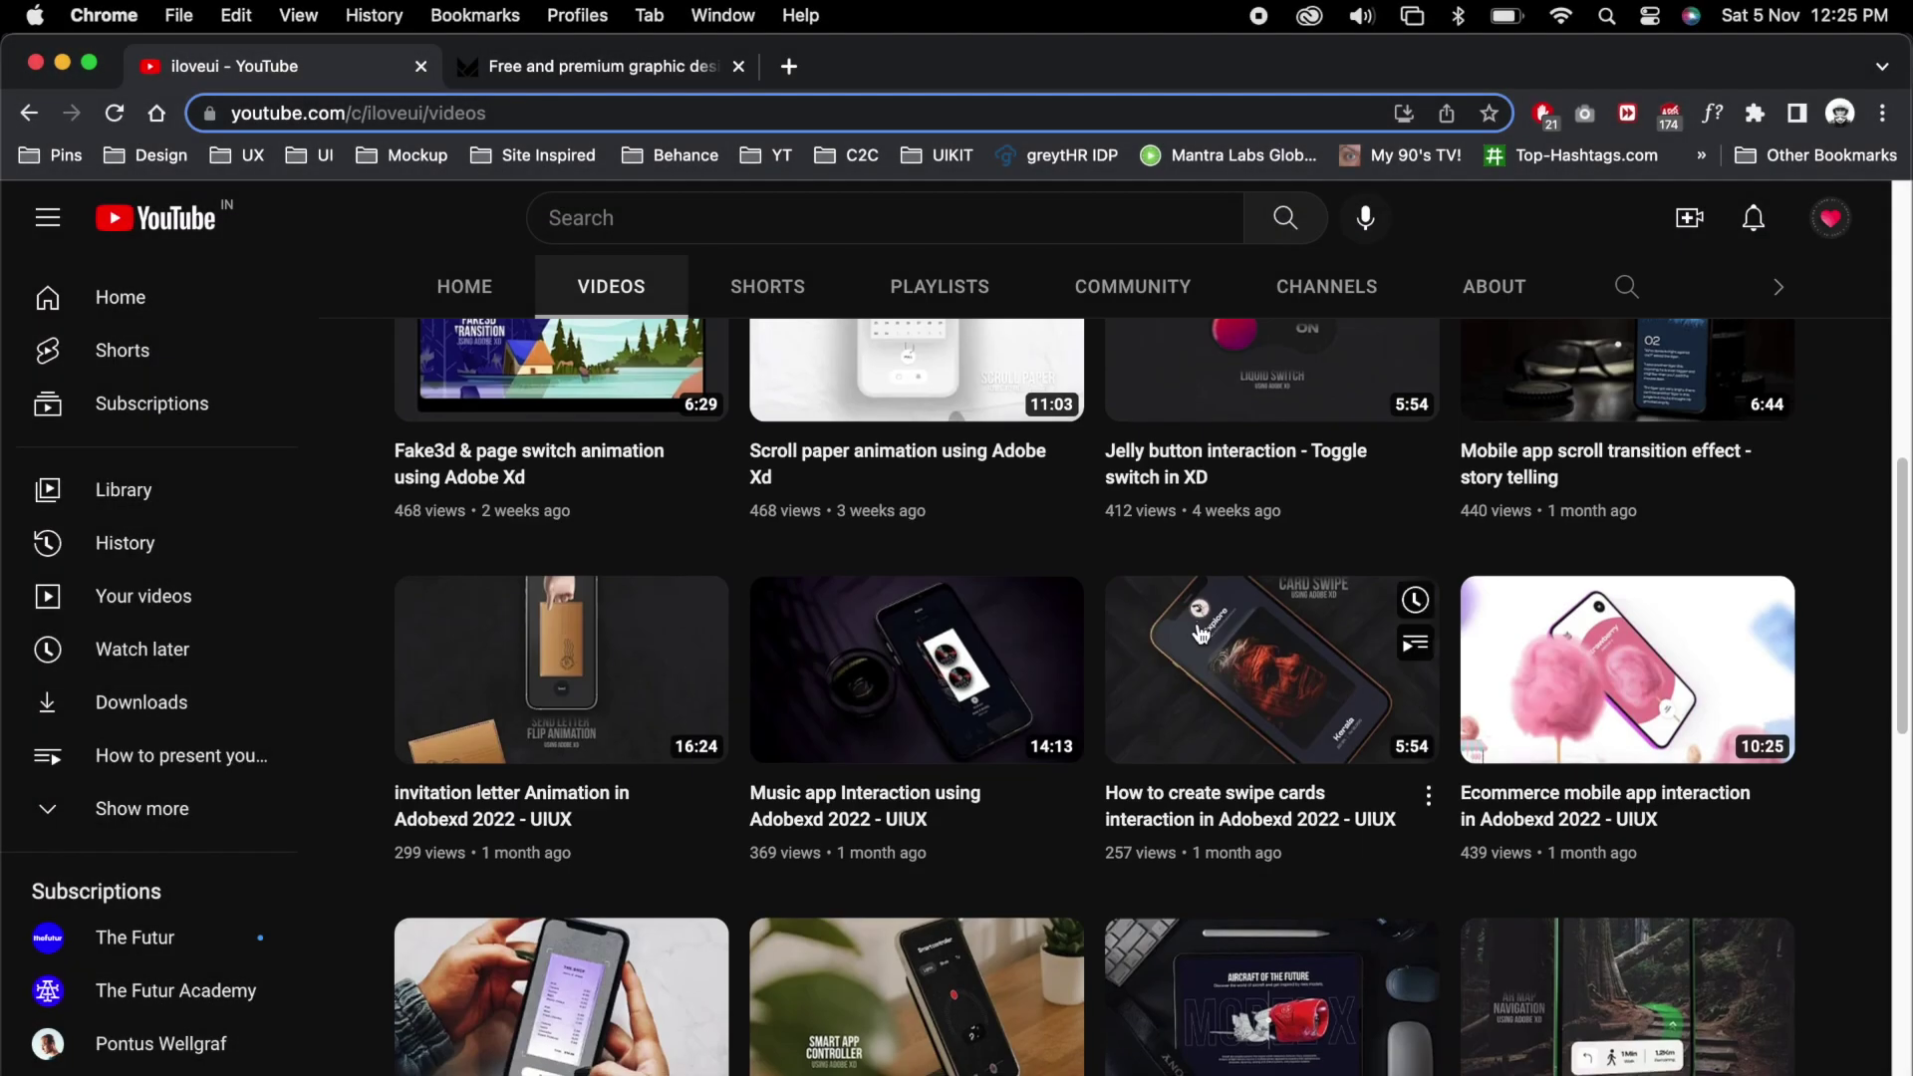
{"action": "scroll", "coordinate": [1201, 634], "scroll_direction": "down", "scroll_amount": 3}
{"action": "scroll", "coordinate": [1481, 655], "scroll_direction": "up", "scroll_amount": 2}
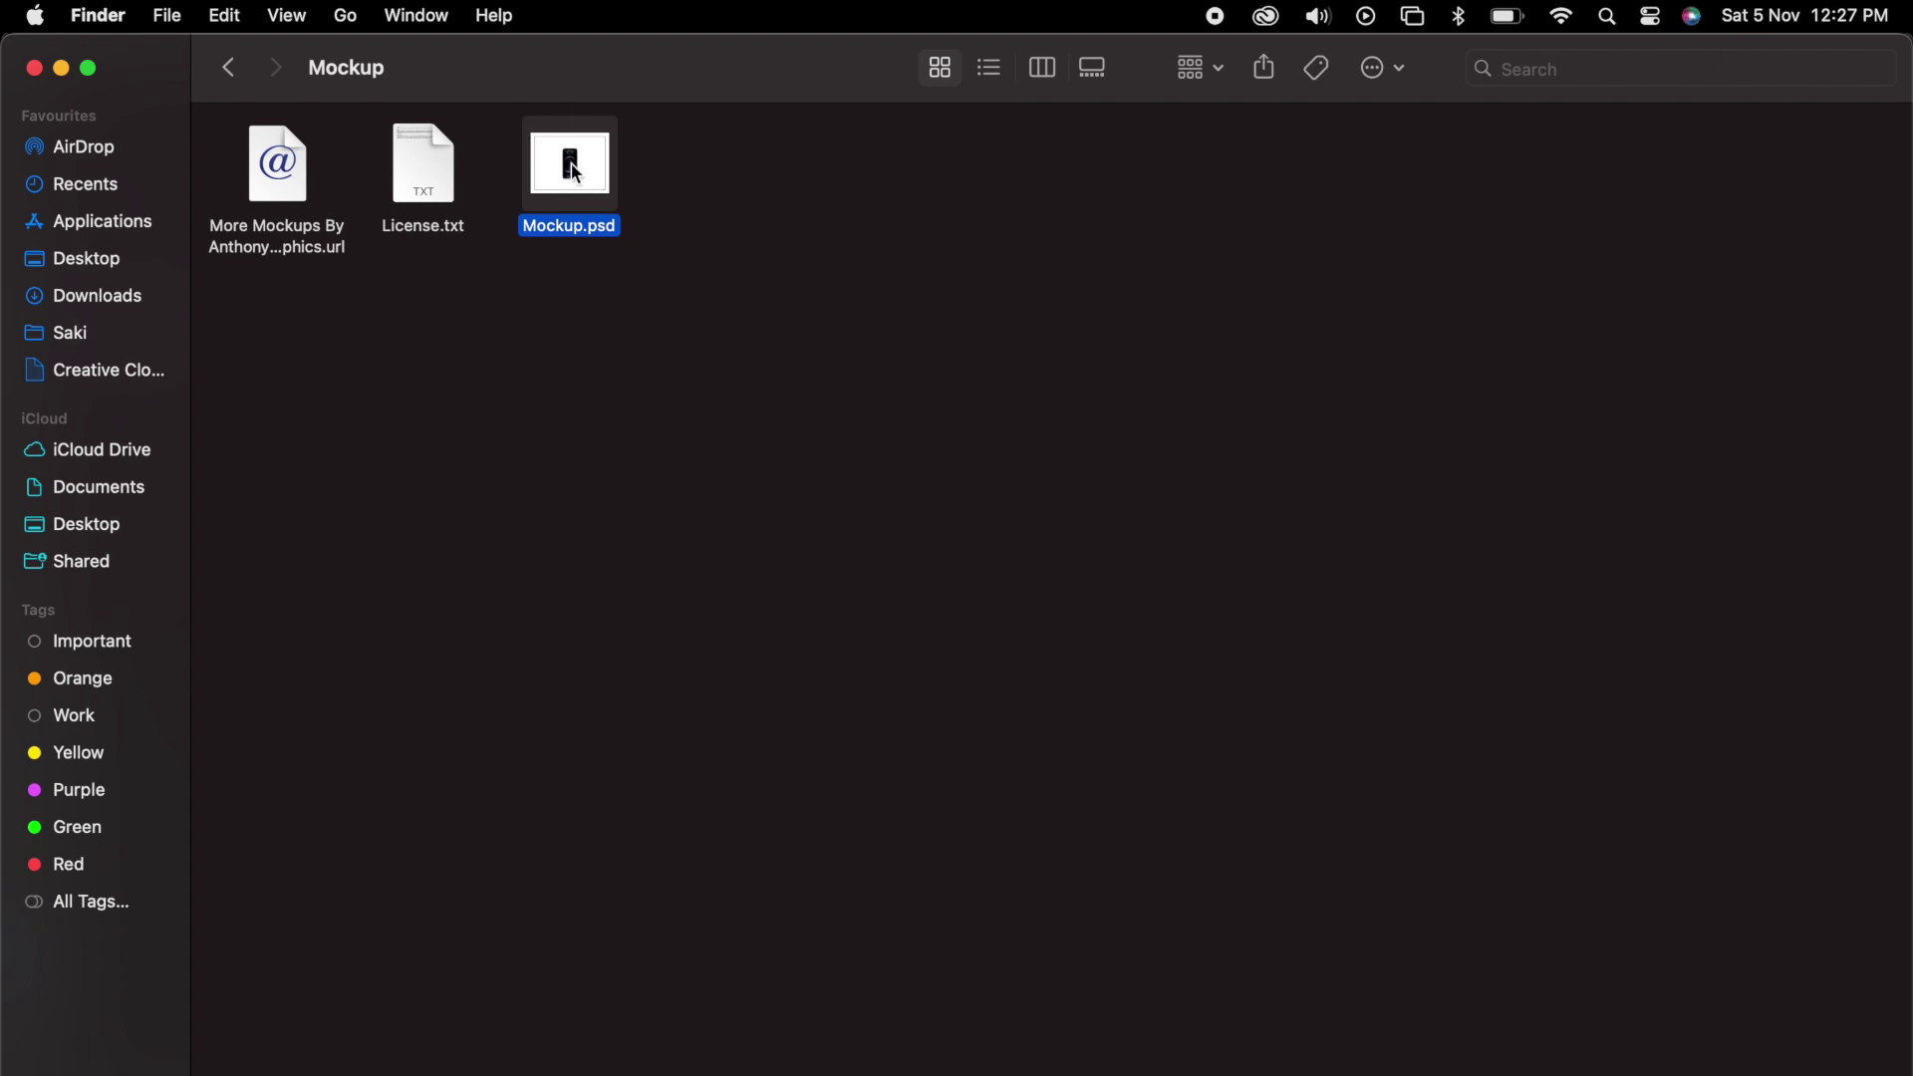
Open Mockup.psd in Photoshop and drag the Screen layer off the phone to the right
{"action": "double_click", "coordinate": [573, 169]}
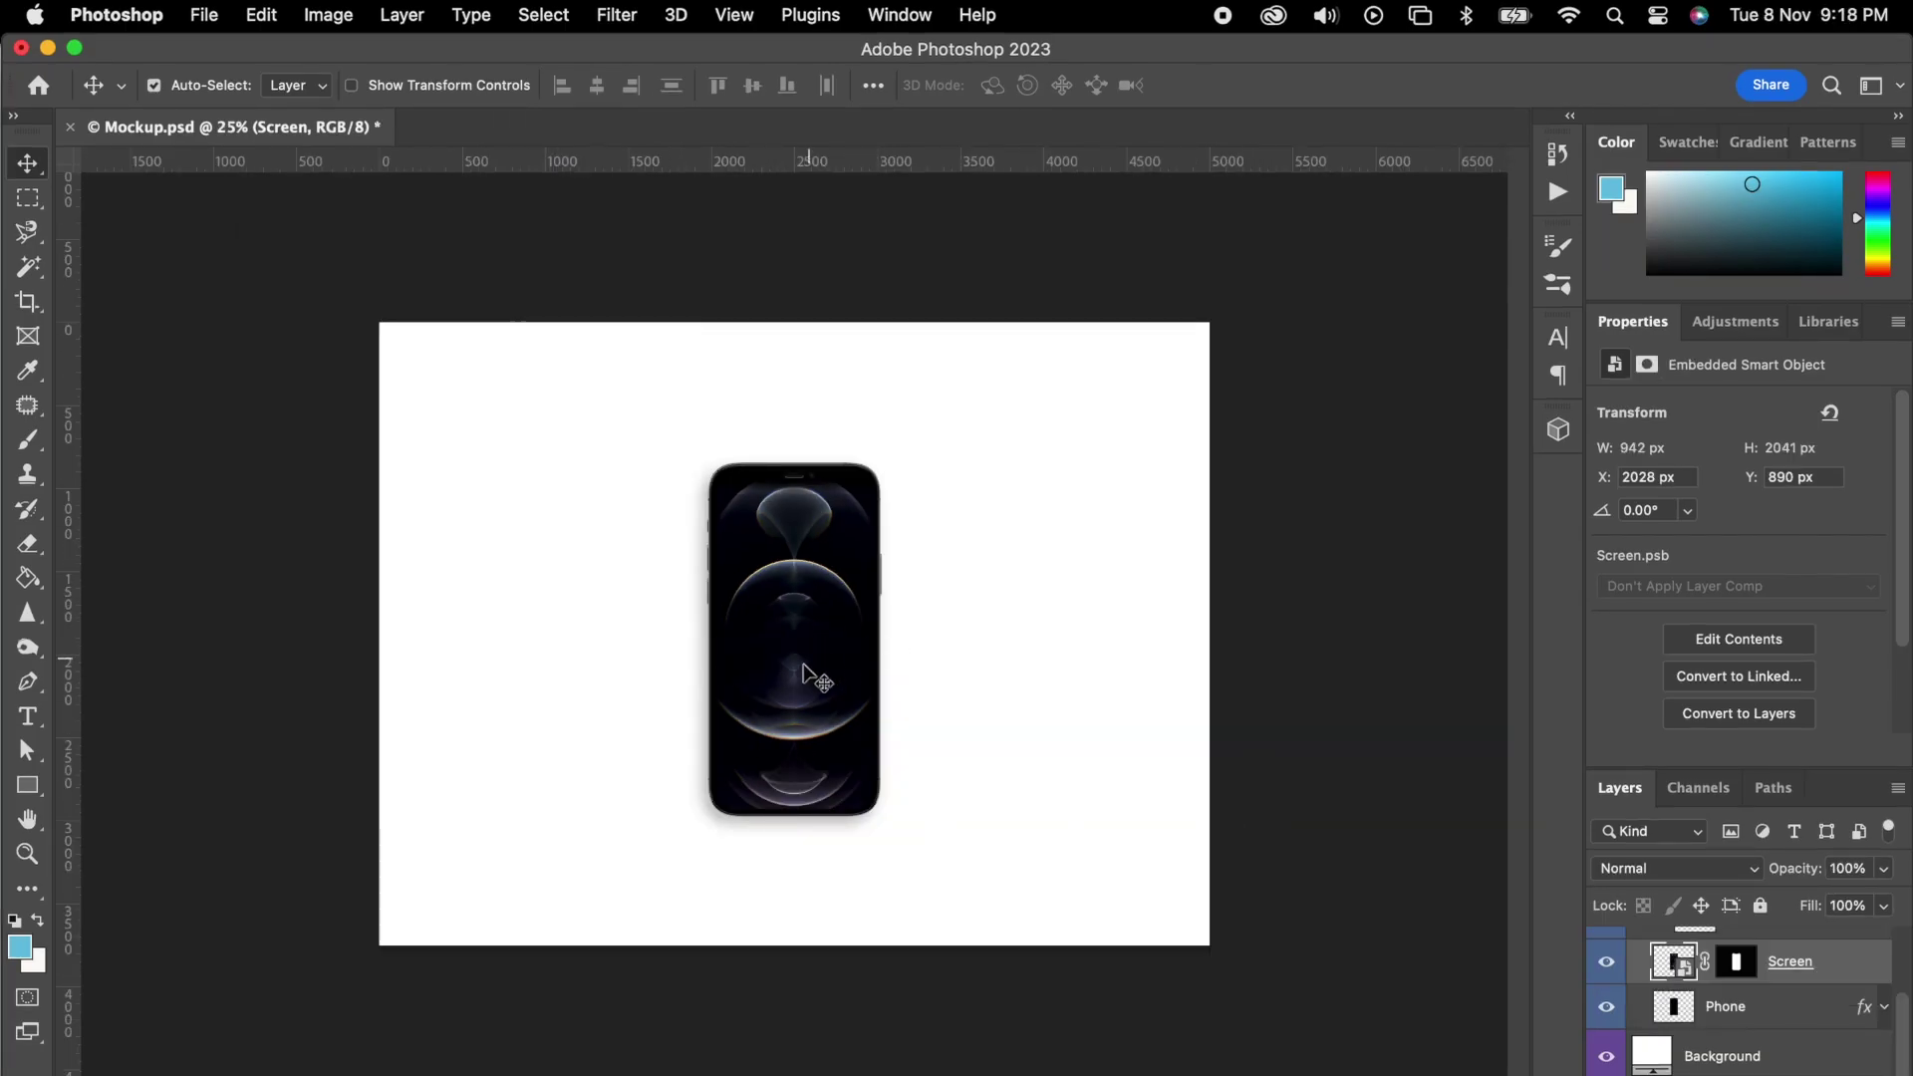
{"action": "left_click_drag", "start_coordinate": [800, 675], "coordinate": [1006, 676]}
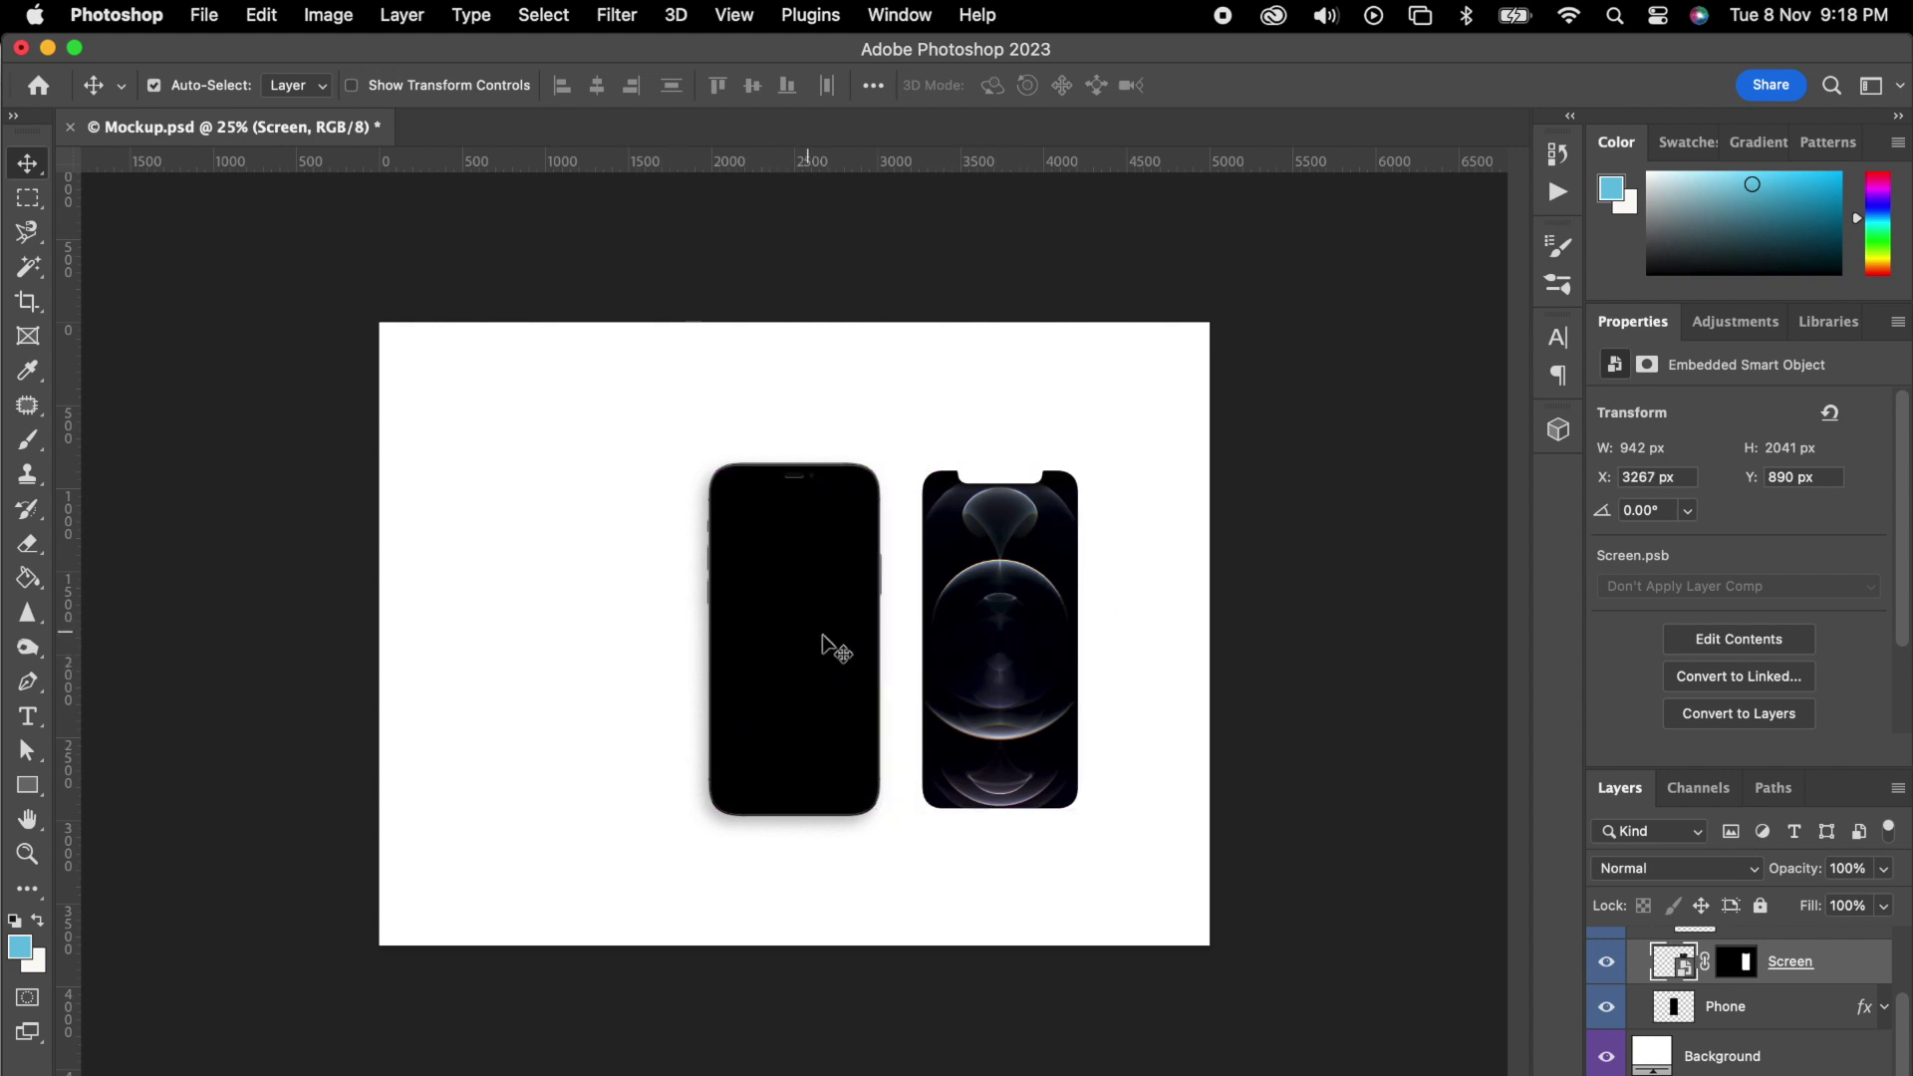
Paste the phone mockup and its wallpaper from Photoshop into XD, wallpaper centred on the screen
{"action": "key", "text": "super+Tab"}
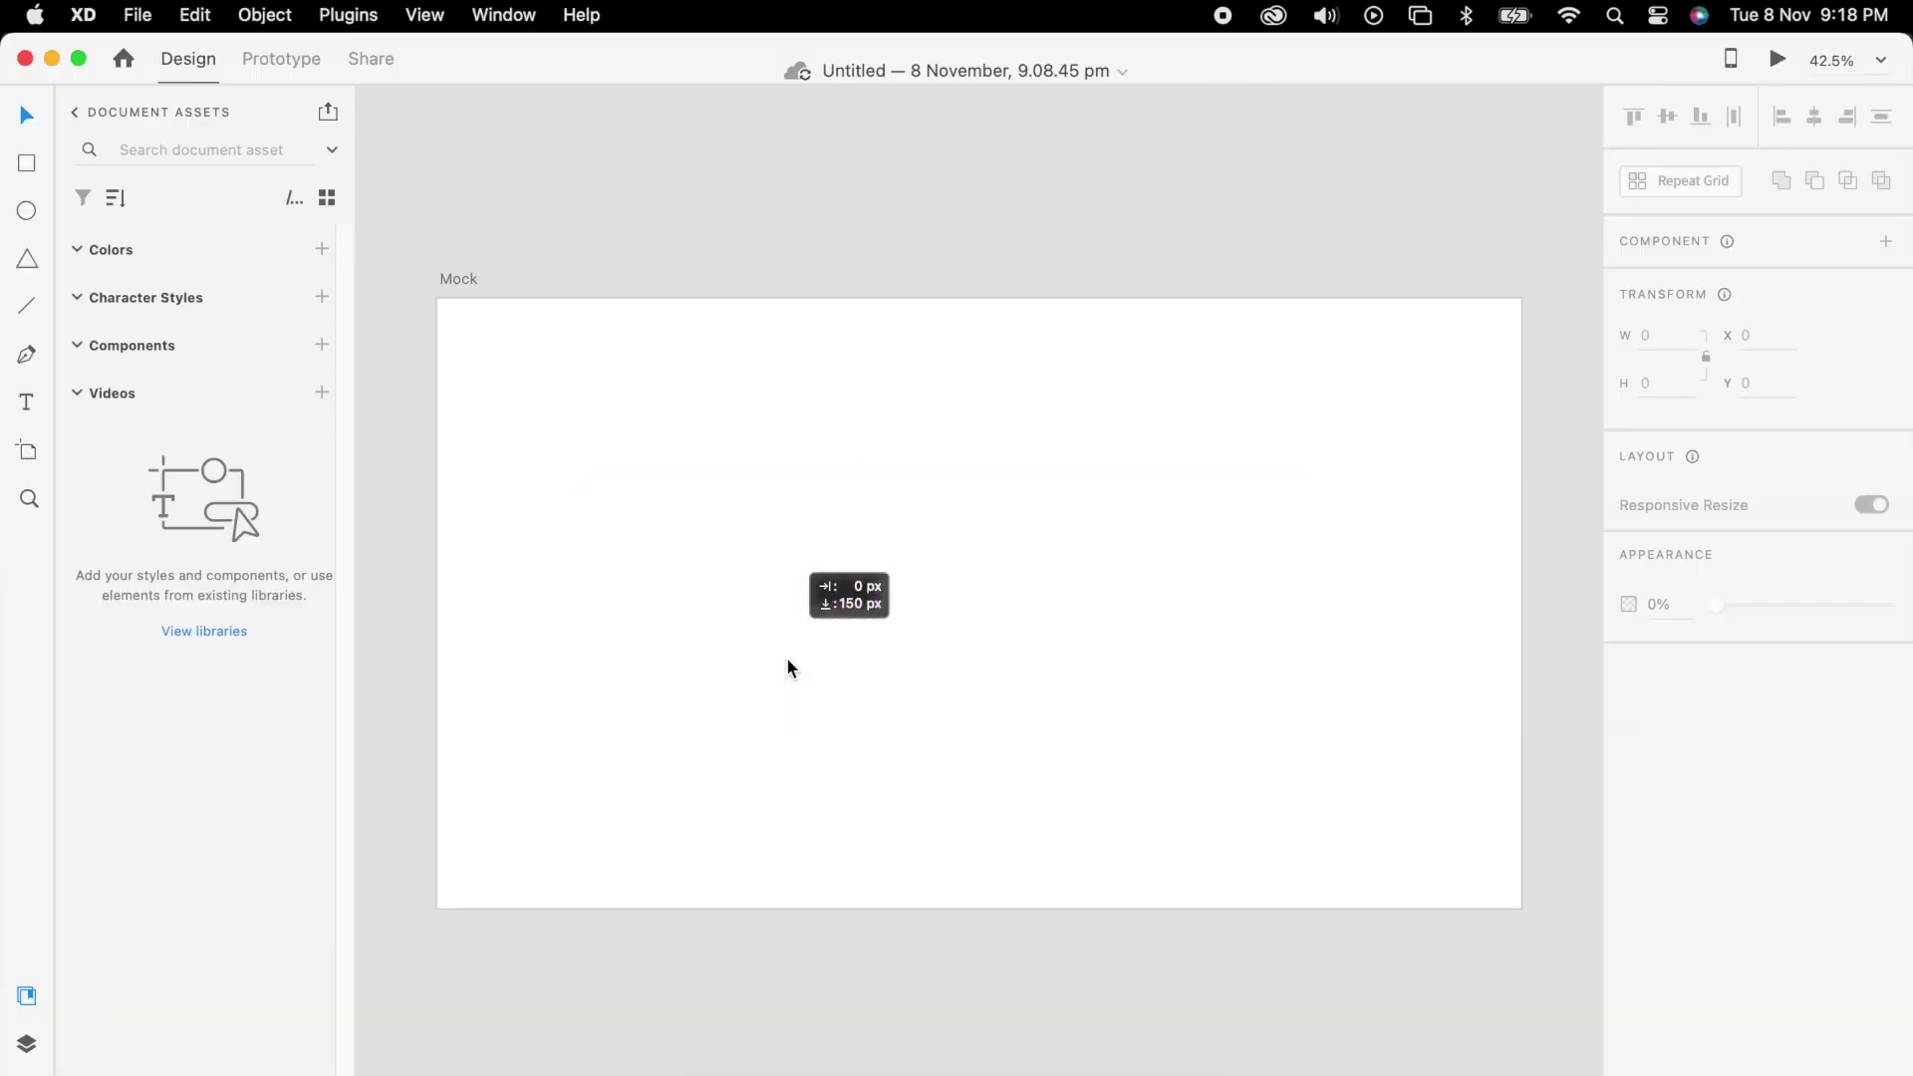
{"action": "key", "text": "super+v"}
{"action": "scroll", "coordinate": [780, 492], "scroll_direction": "down", "scroll_amount": 5}
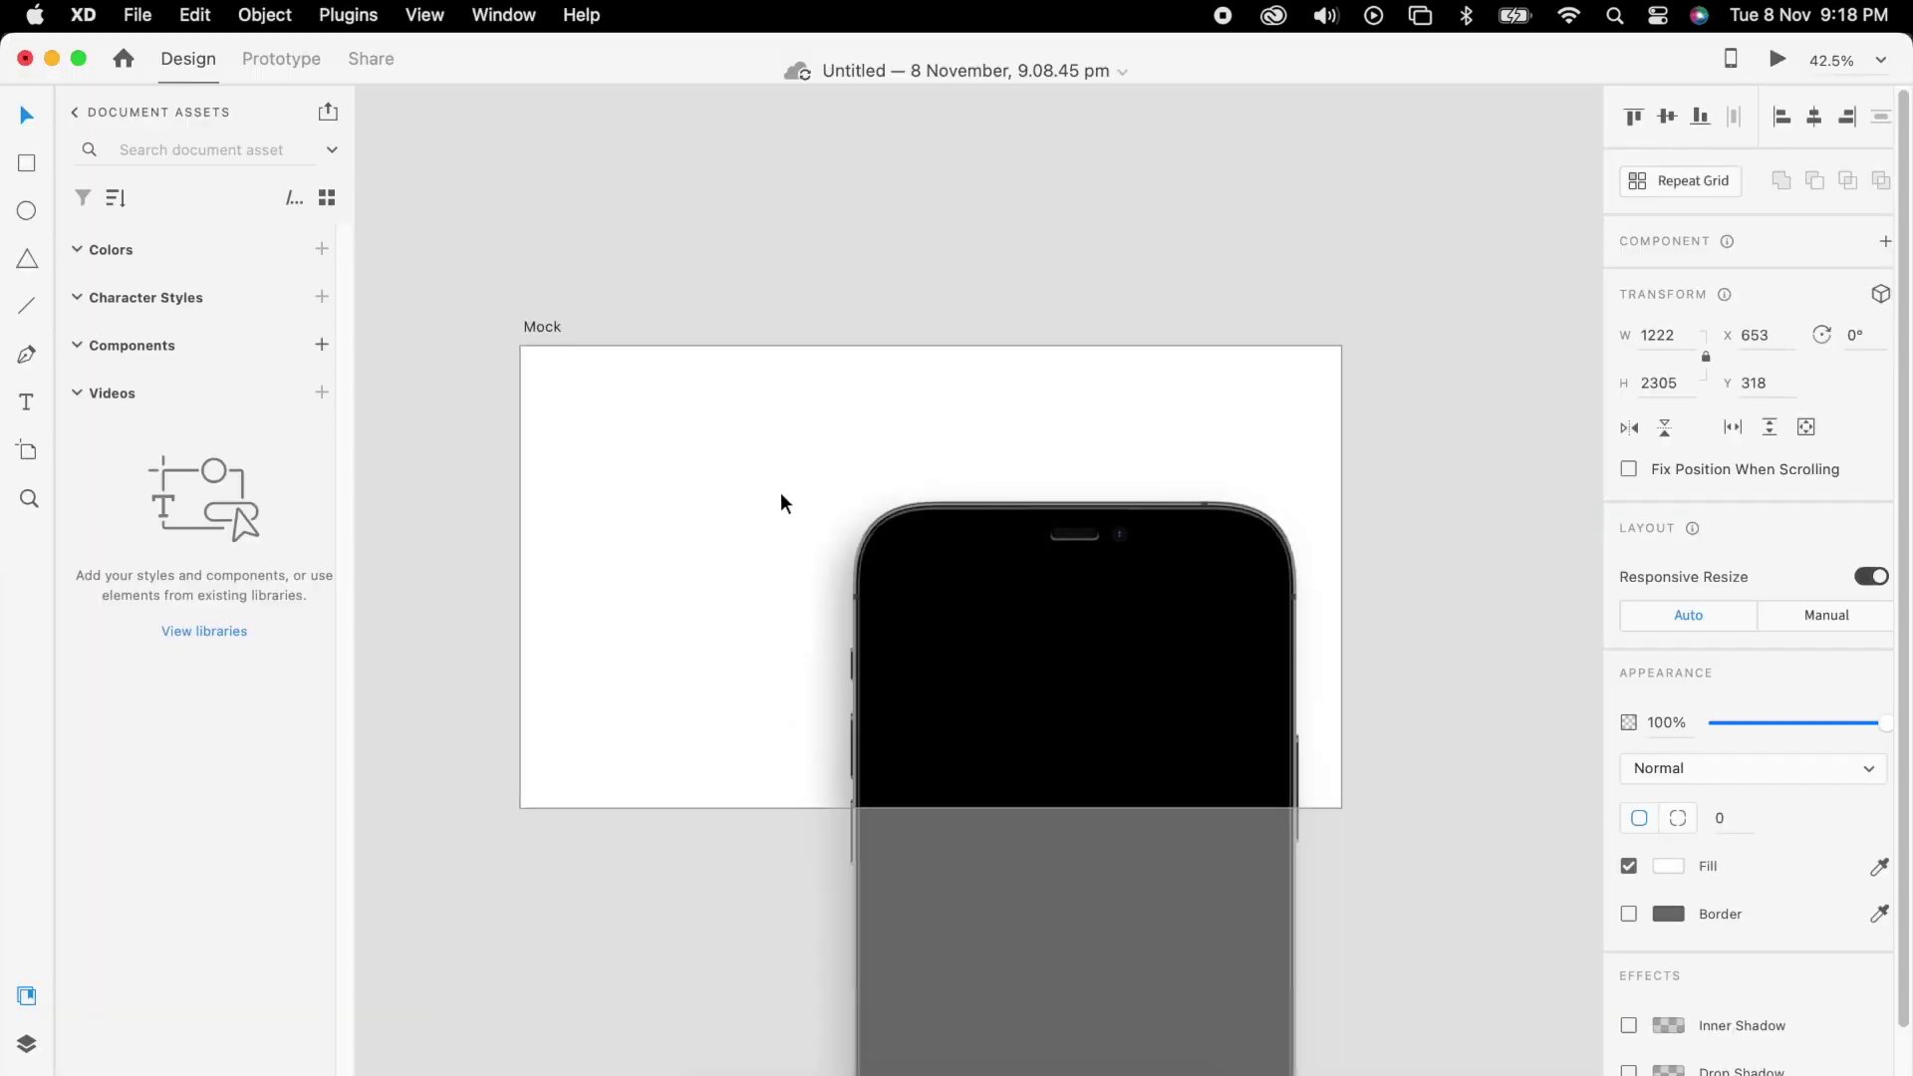
{"action": "scroll", "coordinate": [822, 533], "scroll_direction": "down", "scroll_amount": 2}
{"action": "left_click_drag", "start_coordinate": [863, 576], "coordinate": [1127, 504]}
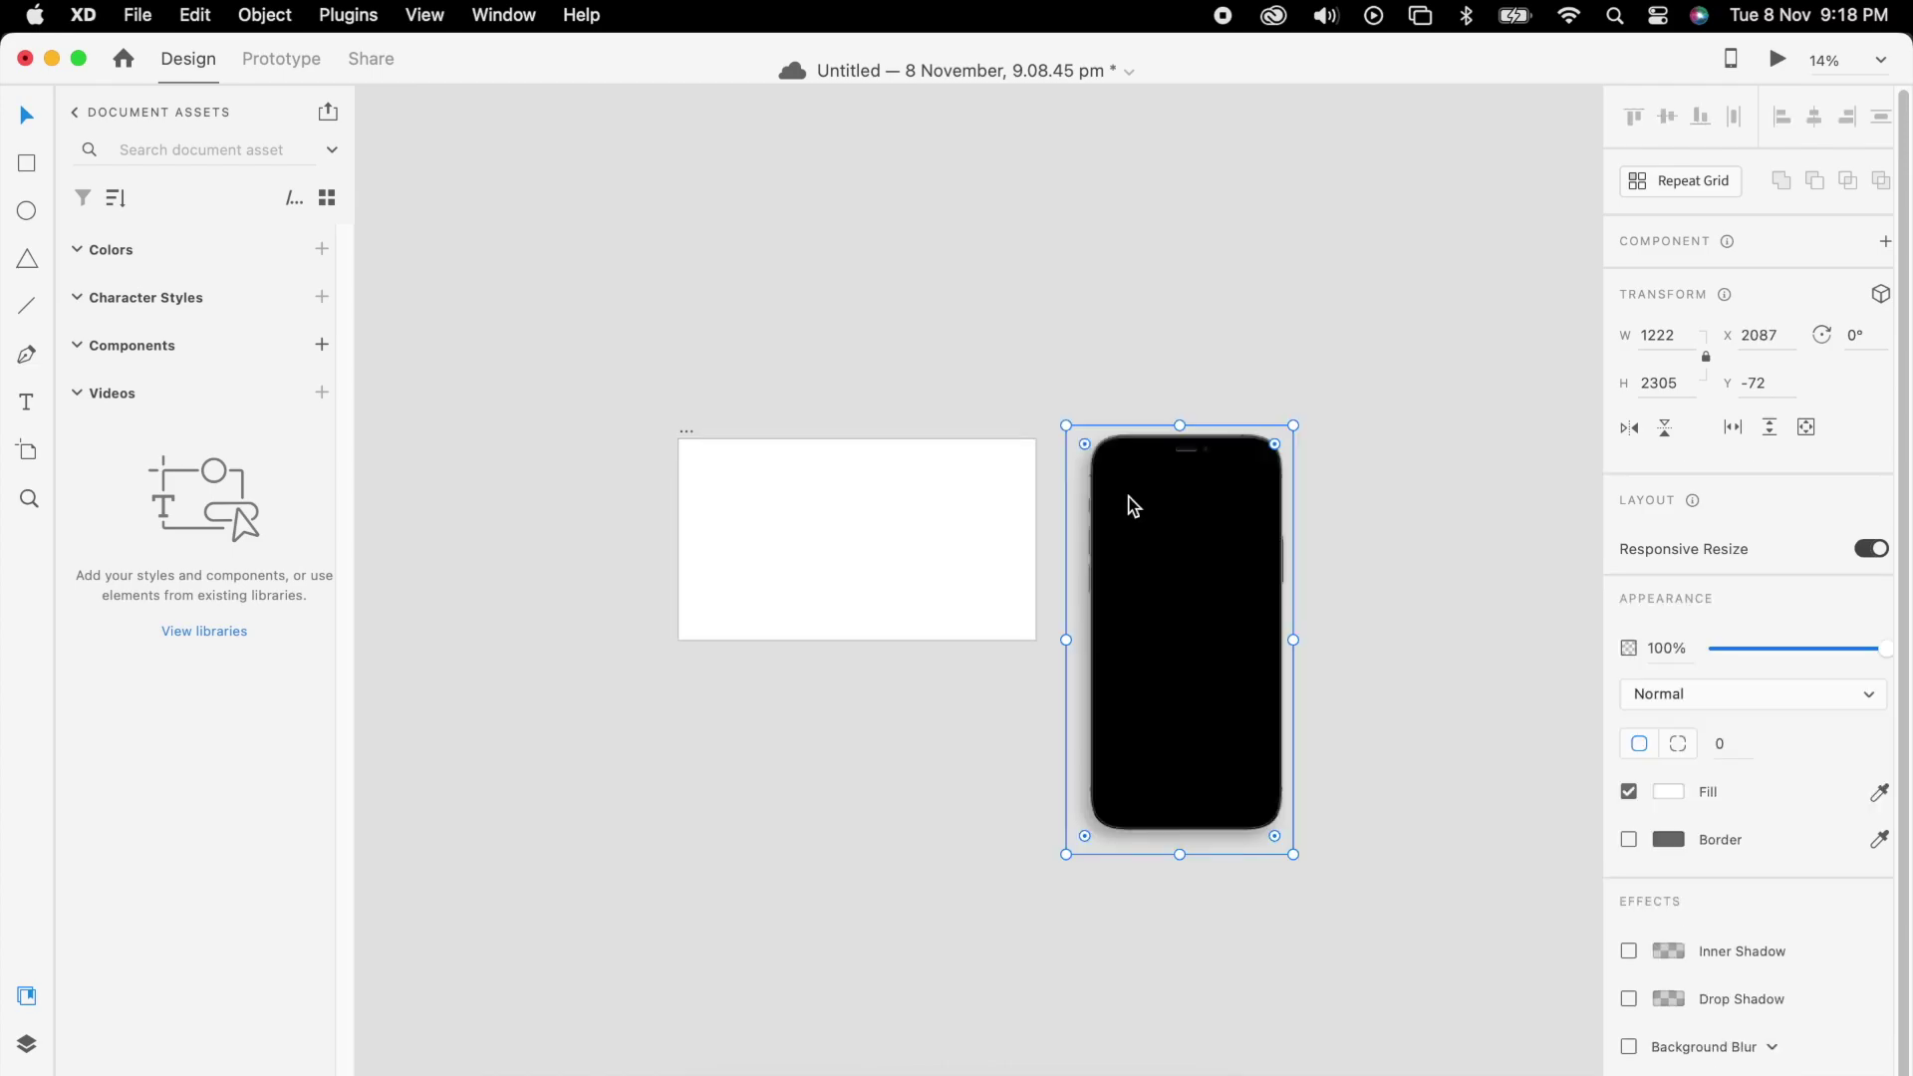
{"action": "key", "text": "super+Tab"}
{"action": "left_click", "coordinate": [1037, 643]}
{"action": "key", "text": "super+Tab"}
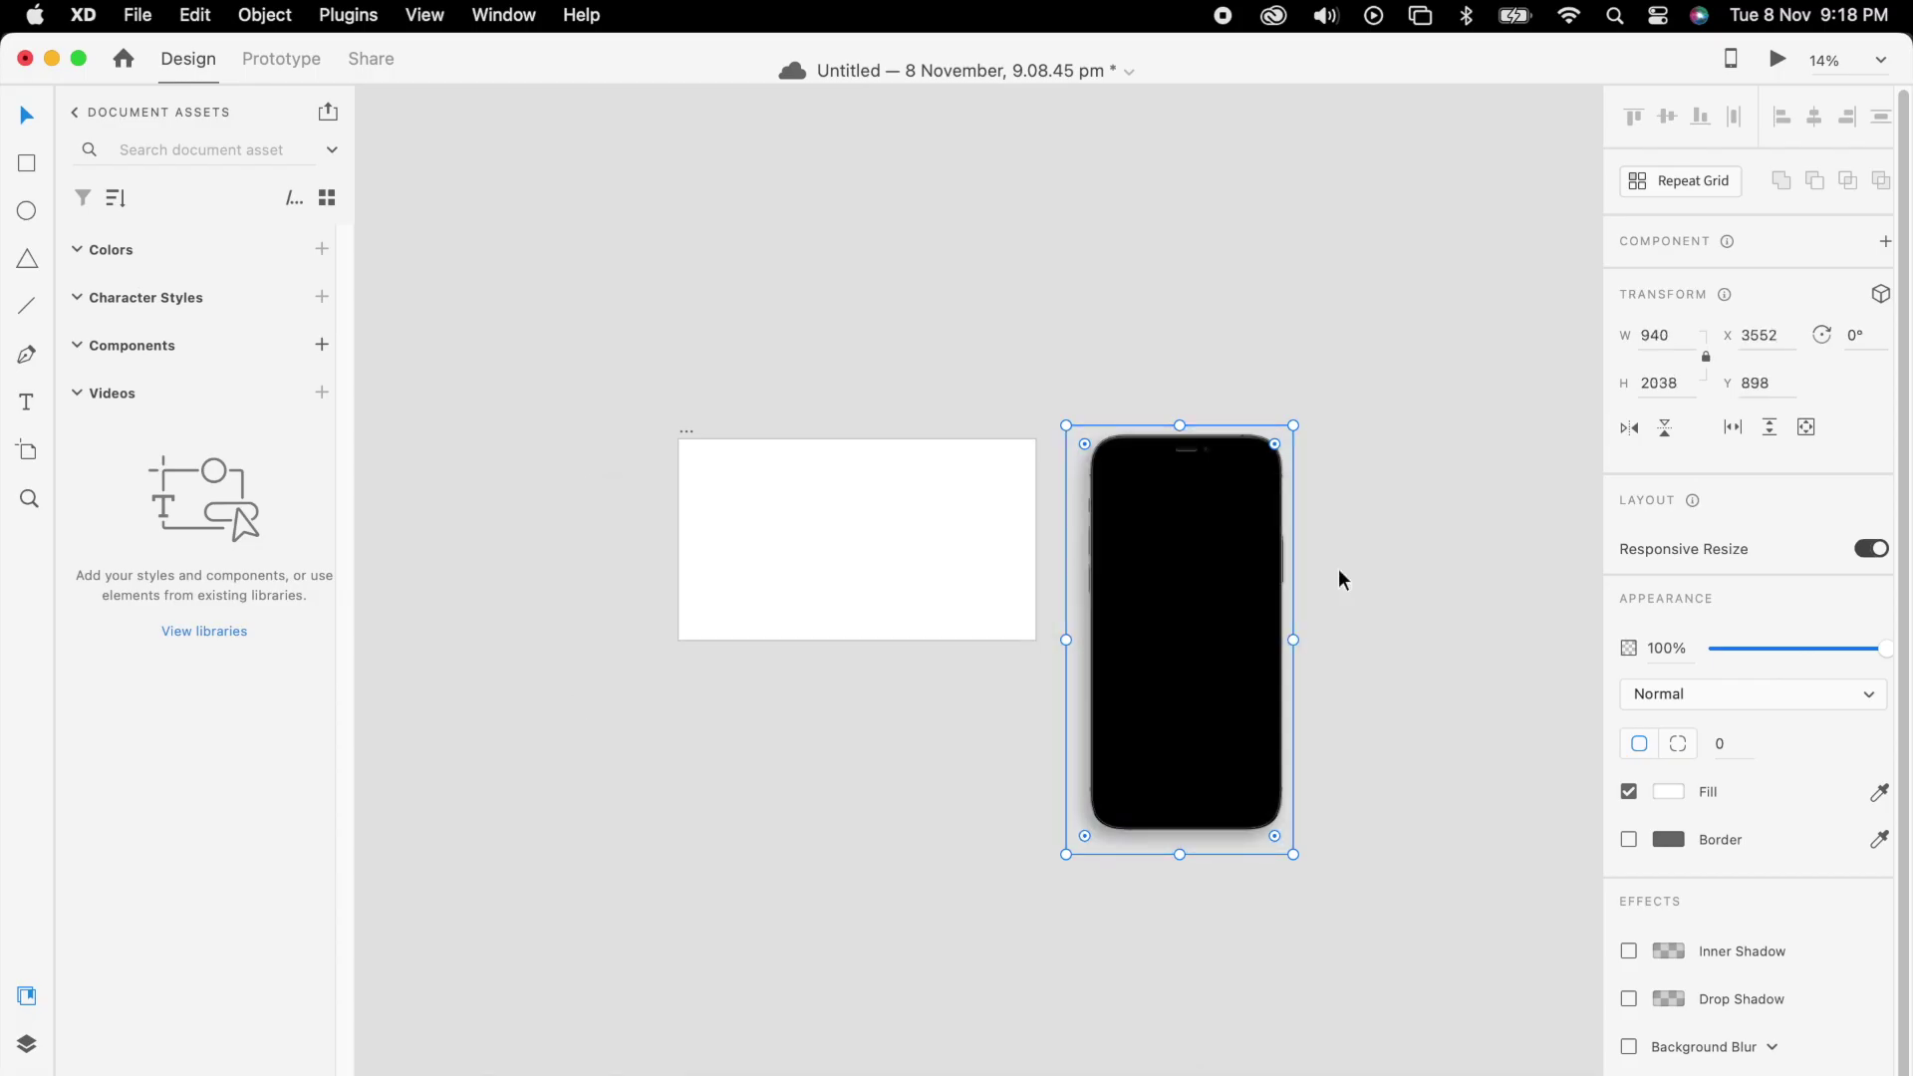
{"action": "key", "text": "super+v"}
{"action": "left_click_drag", "start_coordinate": [1388, 670], "coordinate": [1201, 560]}
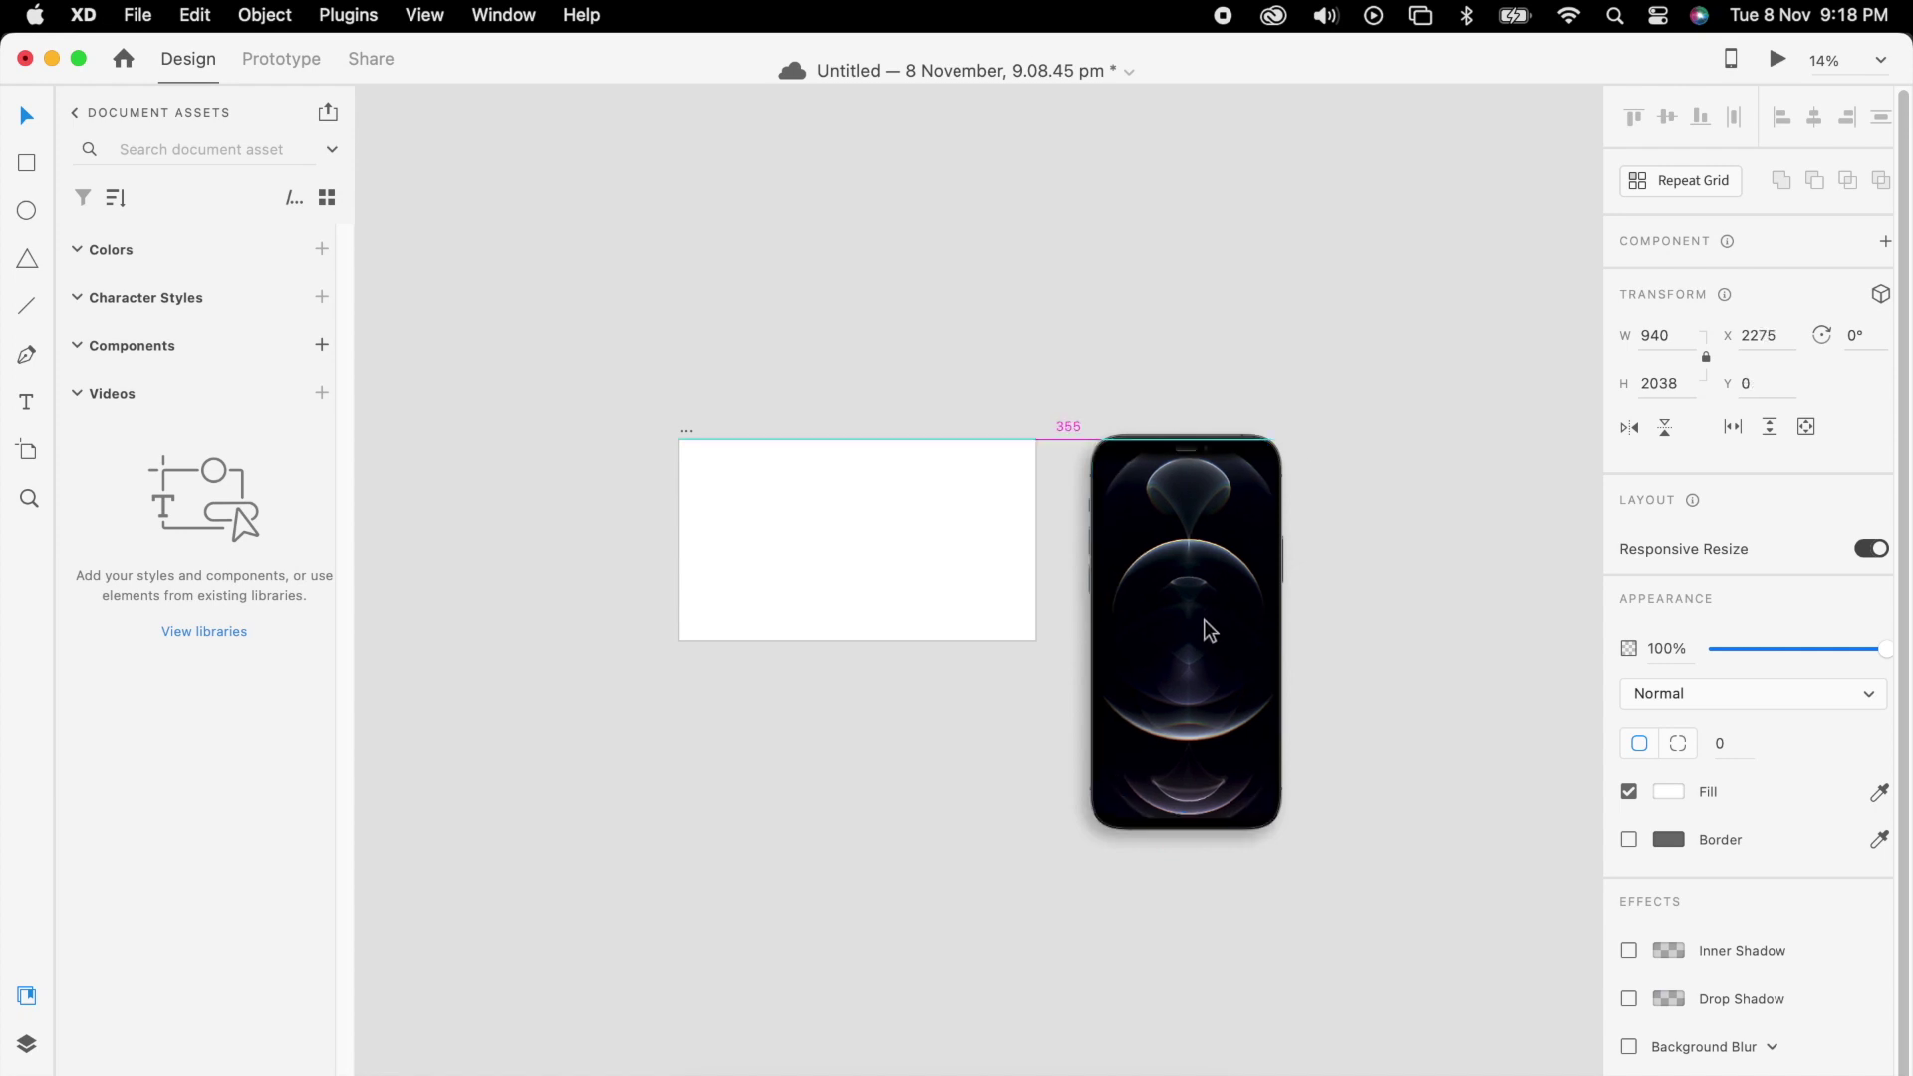
Scale the phone and wallpaper down together and centre them in the Mock artboard
{"action": "key", "text": "super+a"}
{"action": "left_click_drag", "start_coordinate": [1294, 427], "coordinate": [1247, 547]}
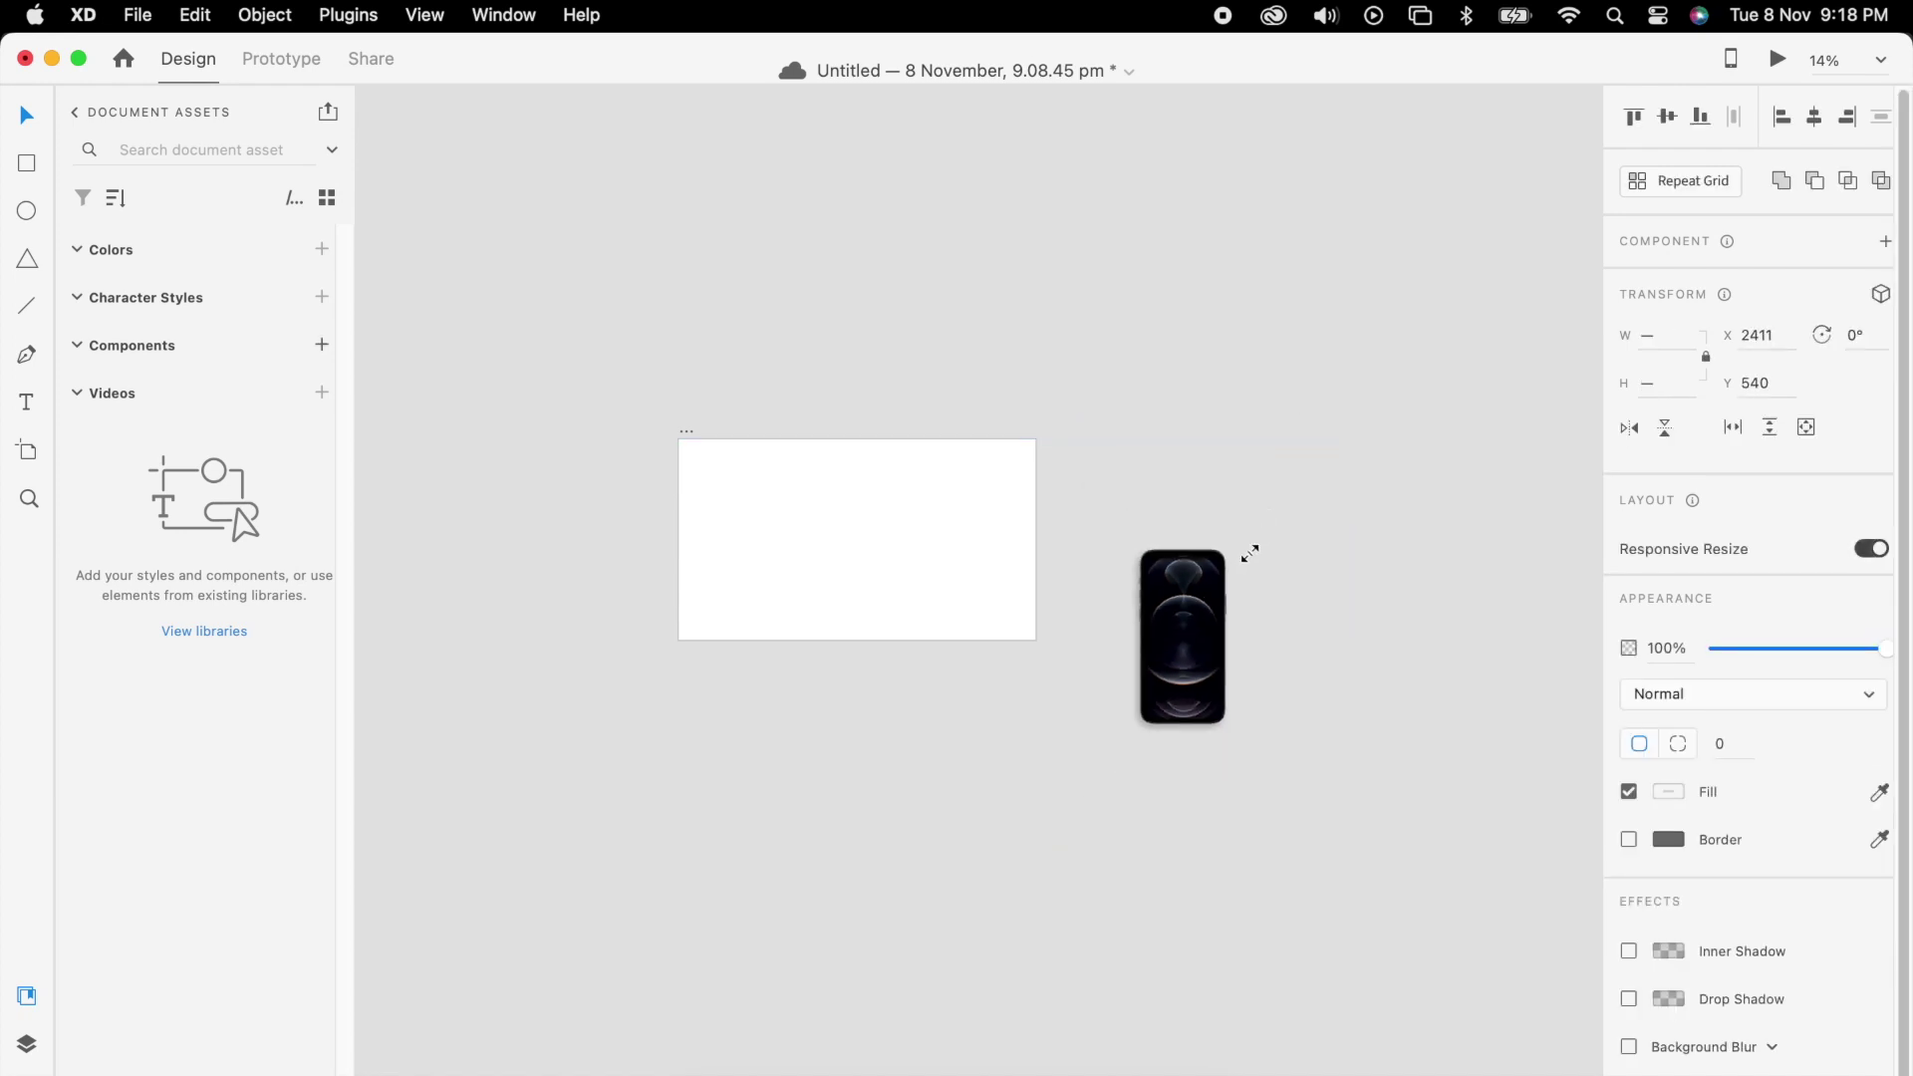
{"action": "left_click_drag", "start_coordinate": [1211, 628], "coordinate": [874, 531]}
{"action": "scroll", "coordinate": [874, 532], "scroll_direction": "up", "scroll_amount": 5}
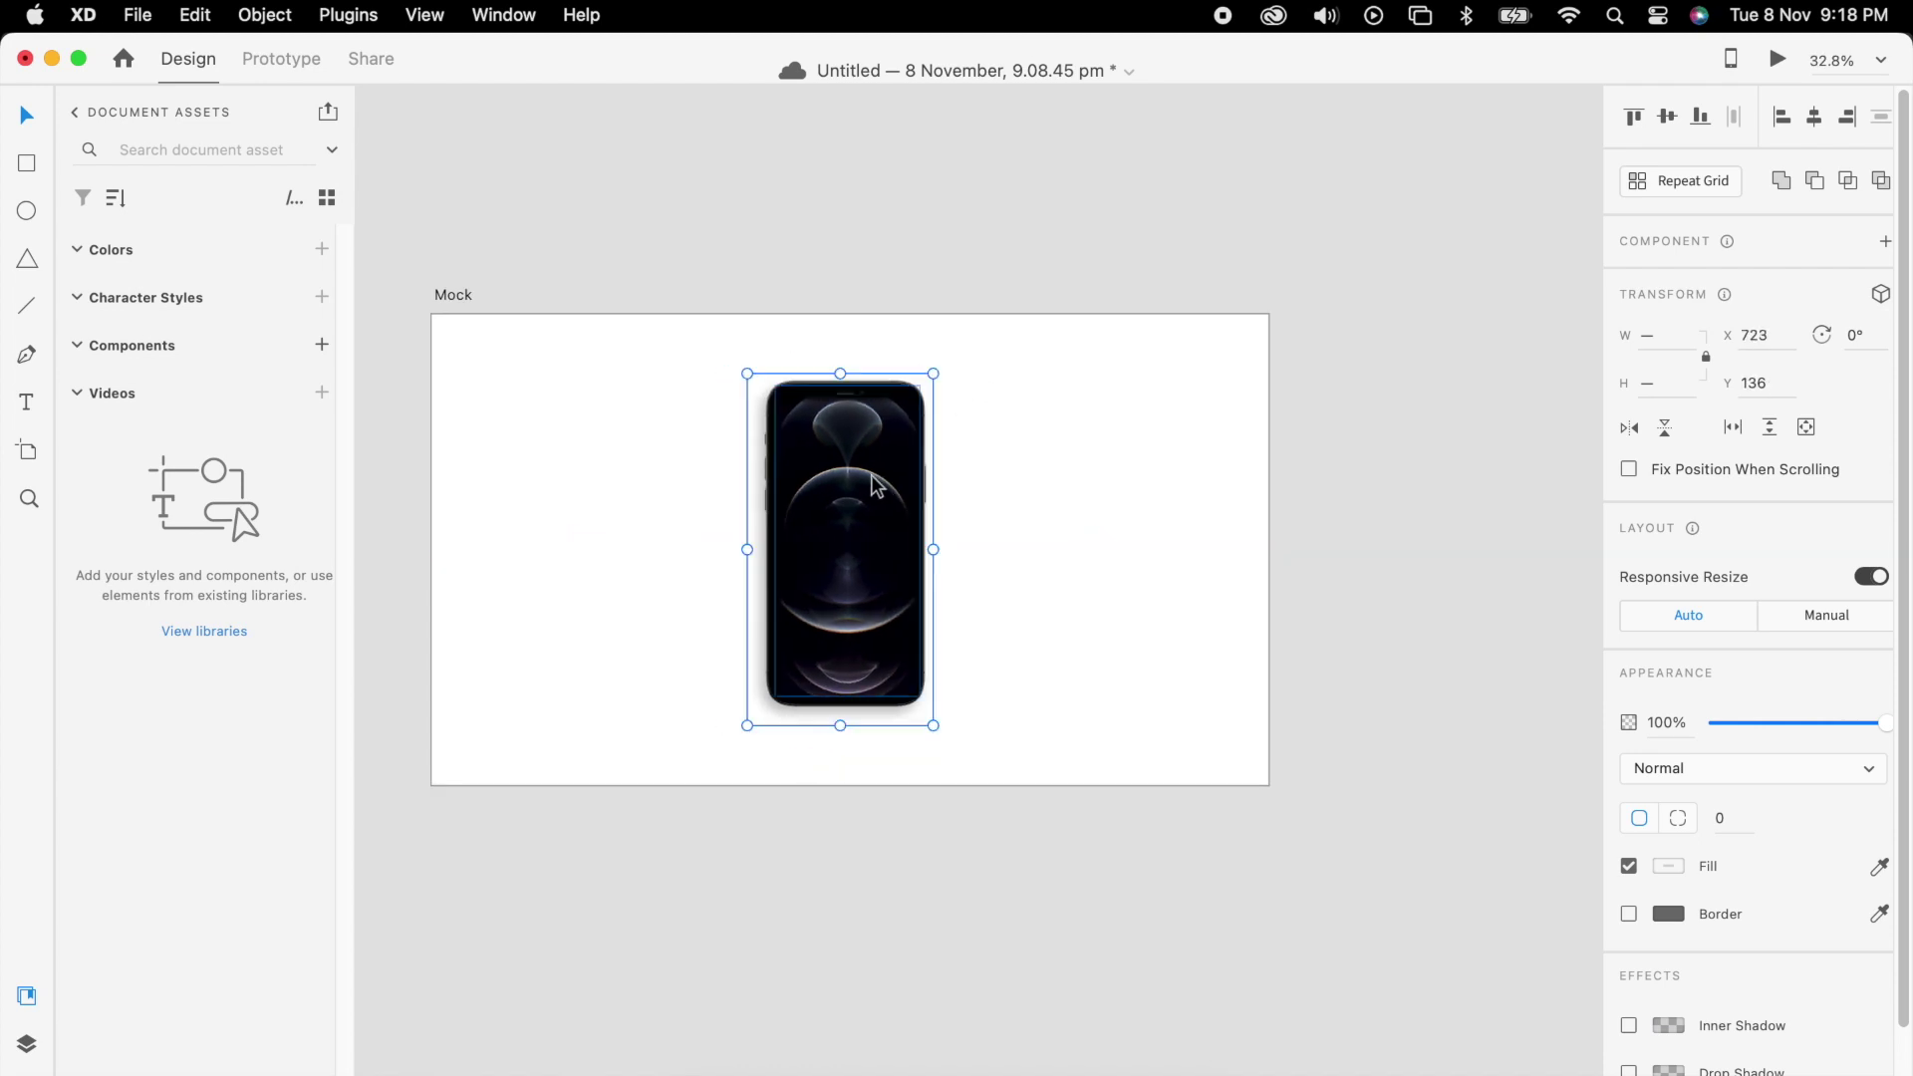
{"action": "key", "text": "Escape"}
Set the phone screen's fill to white #FFFFFF
{"action": "scroll", "coordinate": [869, 528], "scroll_direction": "up", "scroll_amount": 2}
{"action": "left_click", "coordinate": [975, 513]}
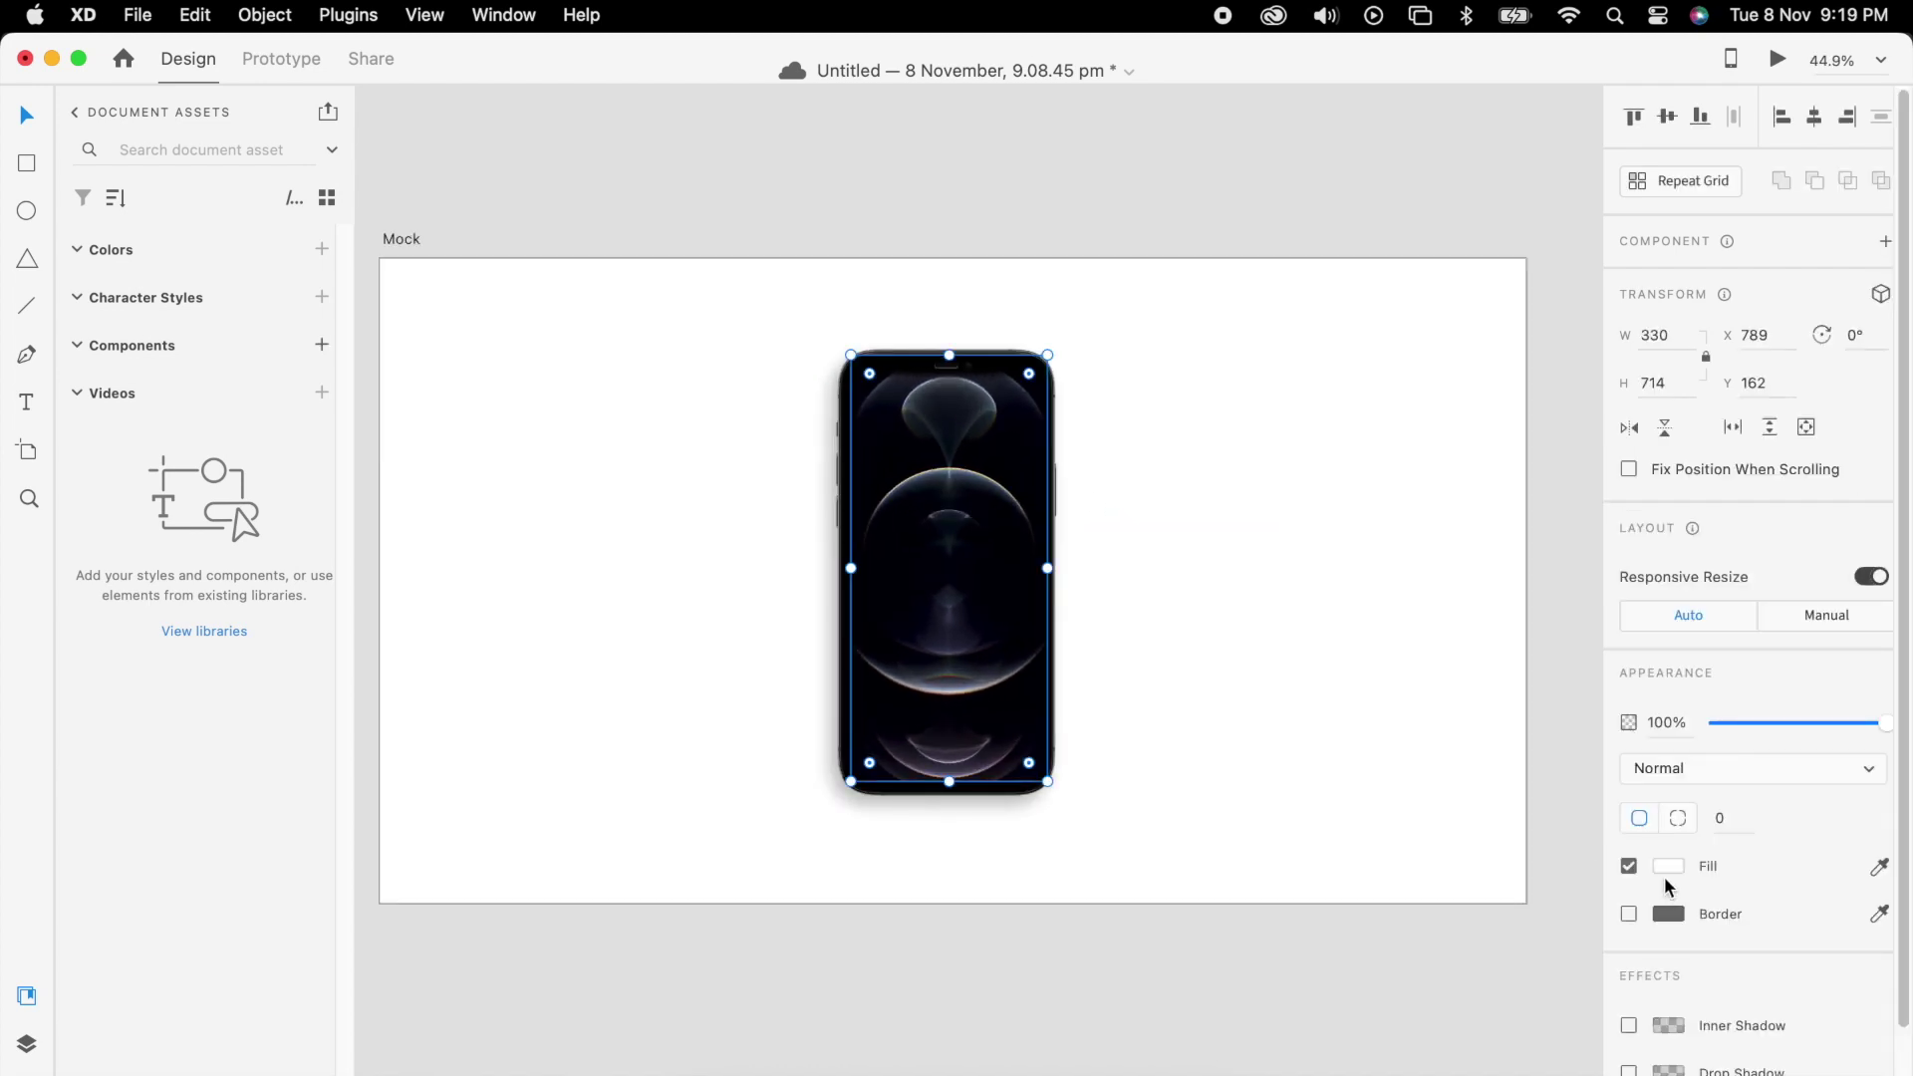
{"action": "left_click", "coordinate": [1669, 866]}
{"action": "left_click_drag", "start_coordinate": [1430, 807], "coordinate": [1285, 688]}
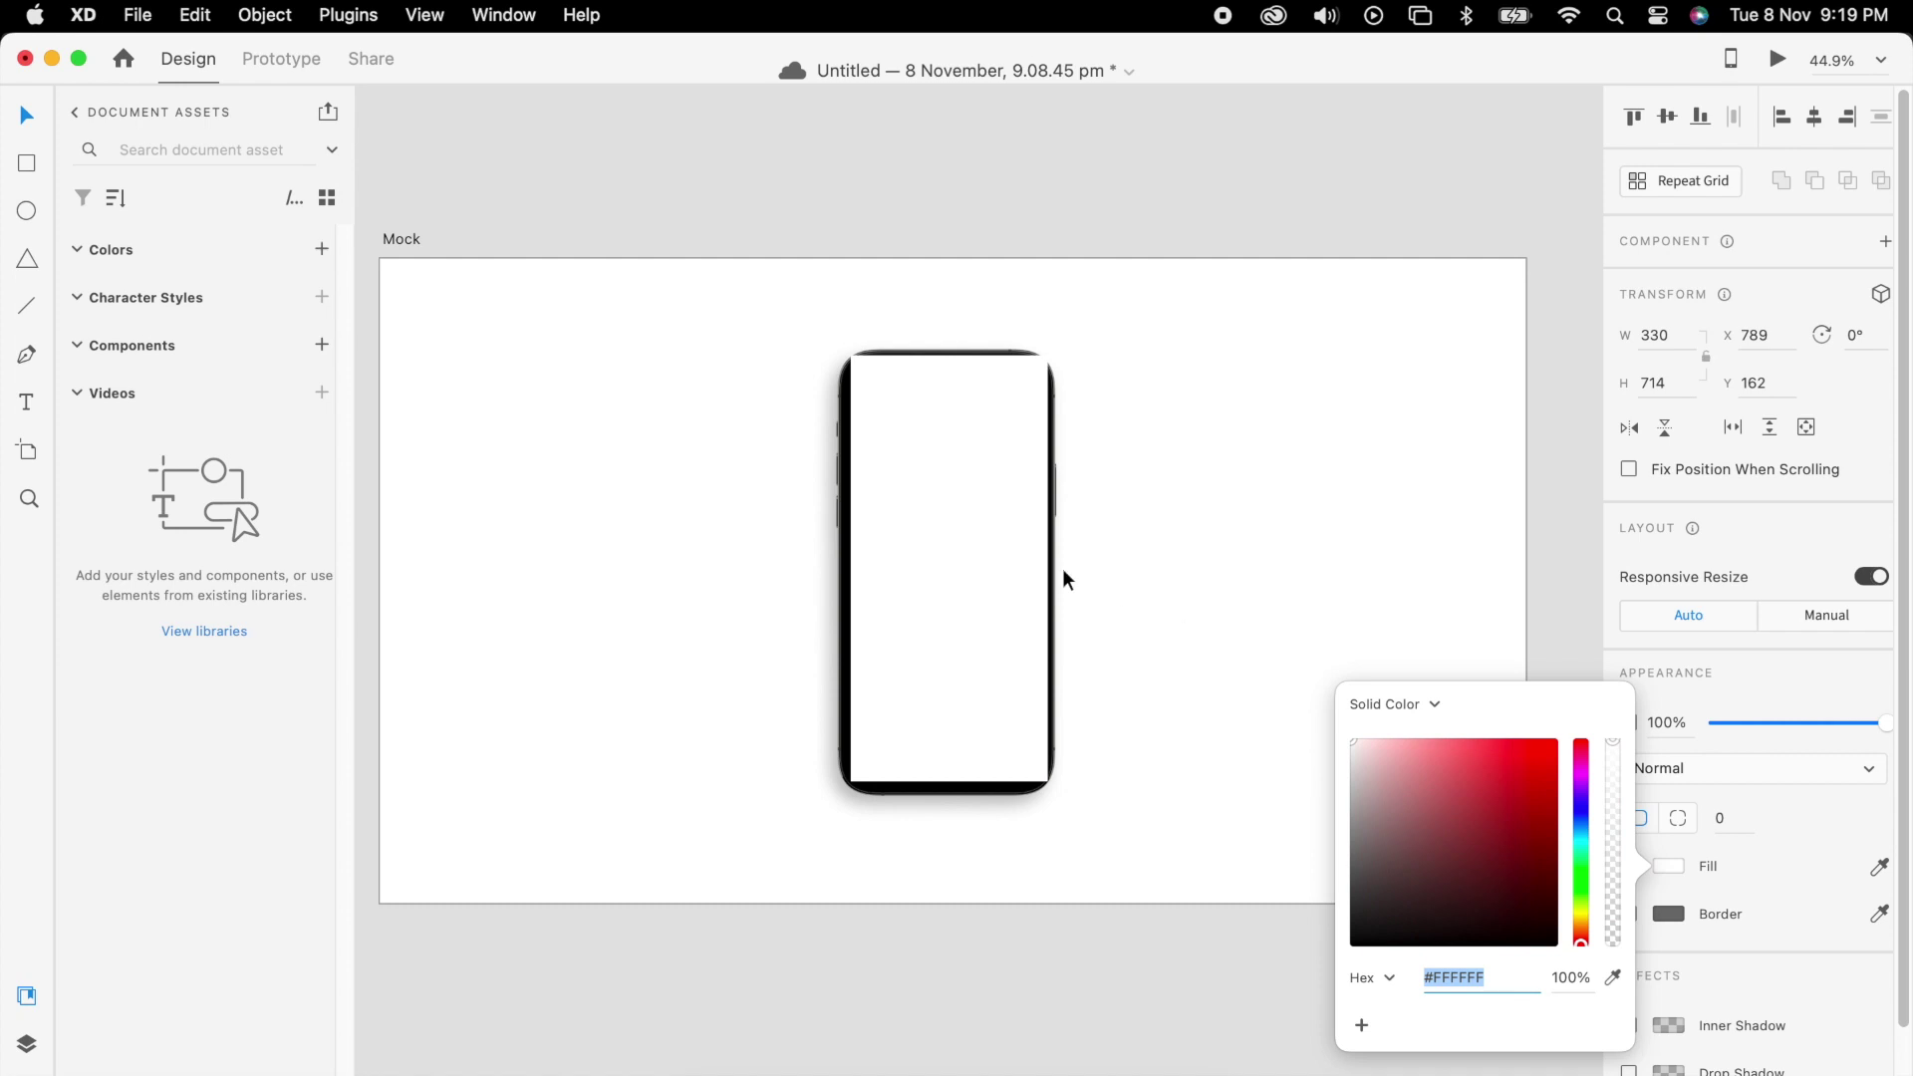
{"action": "key", "text": "Escape"}
Drop candy shop.mp4 from the Video folder onto the phone screen, then undo back to the wallpaper
{"action": "key", "text": "super+Tab"}
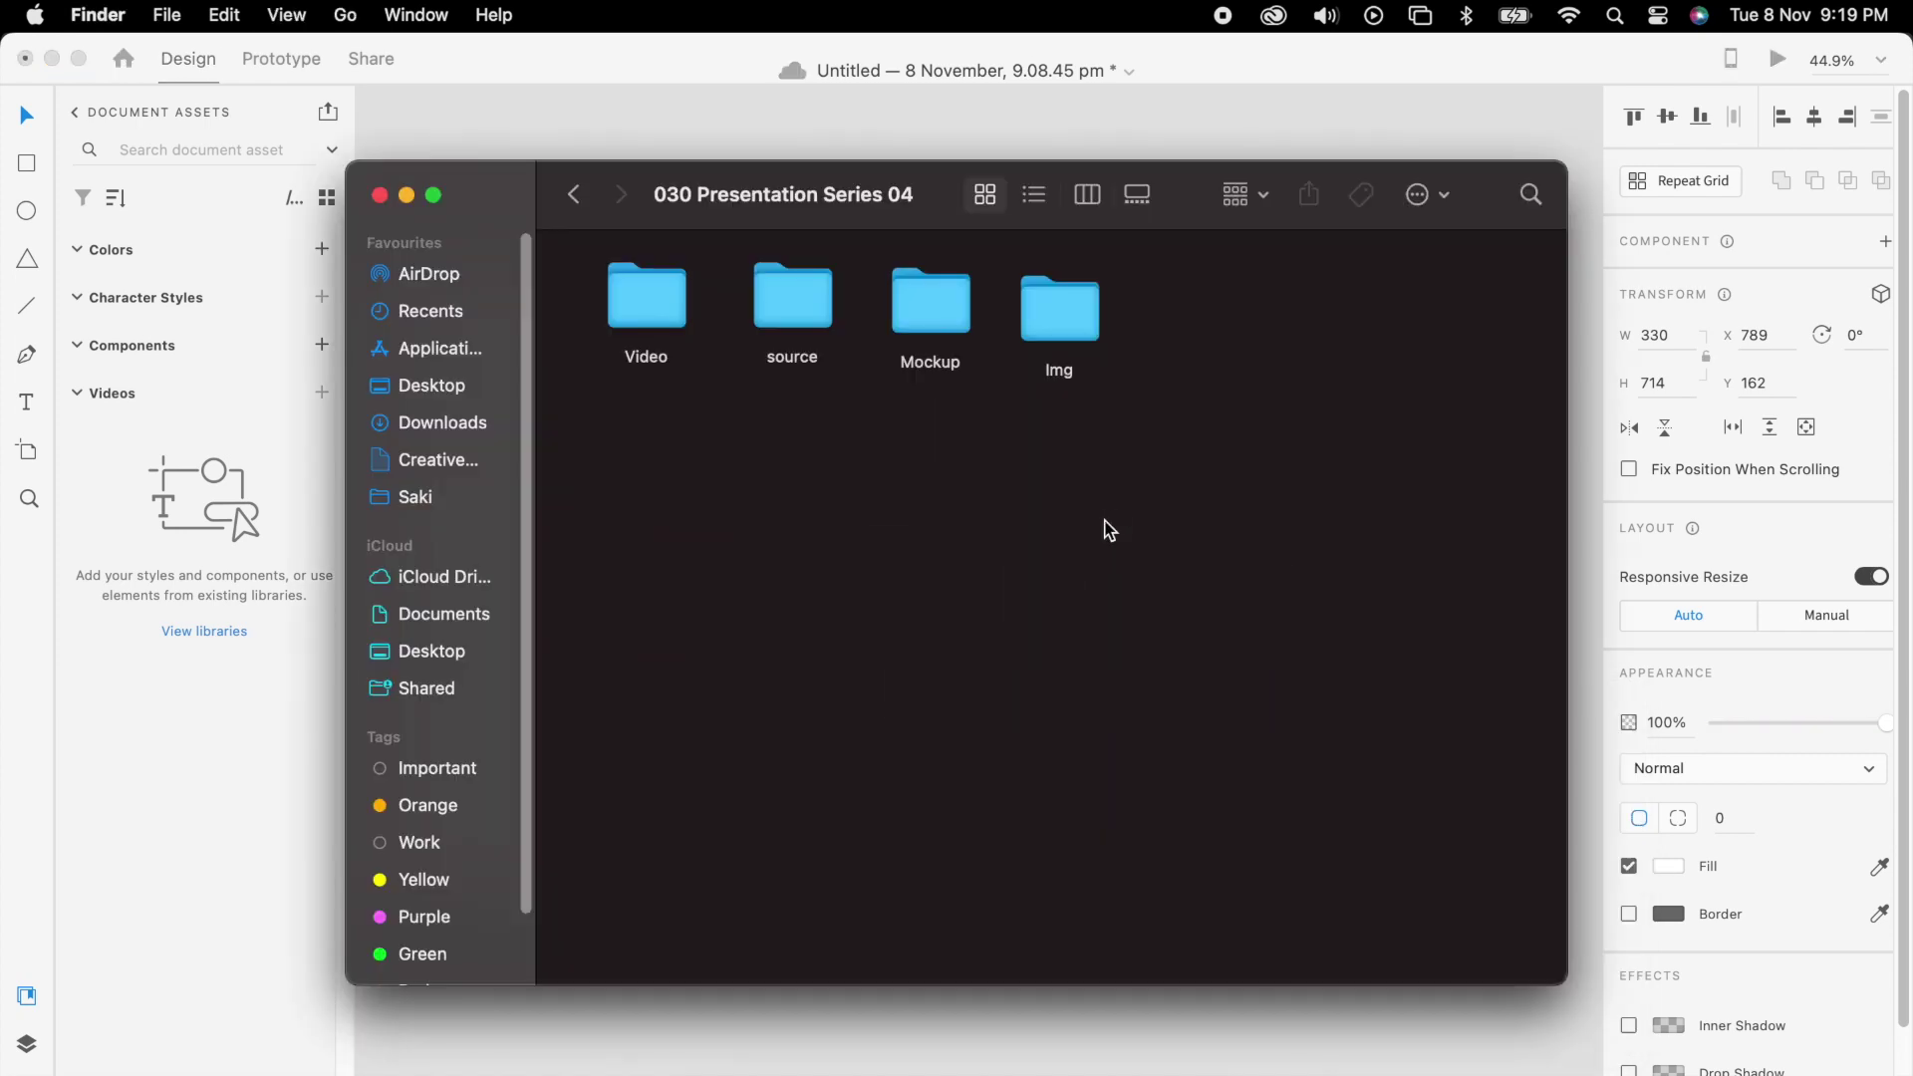
{"action": "double_click", "coordinate": [646, 317]}
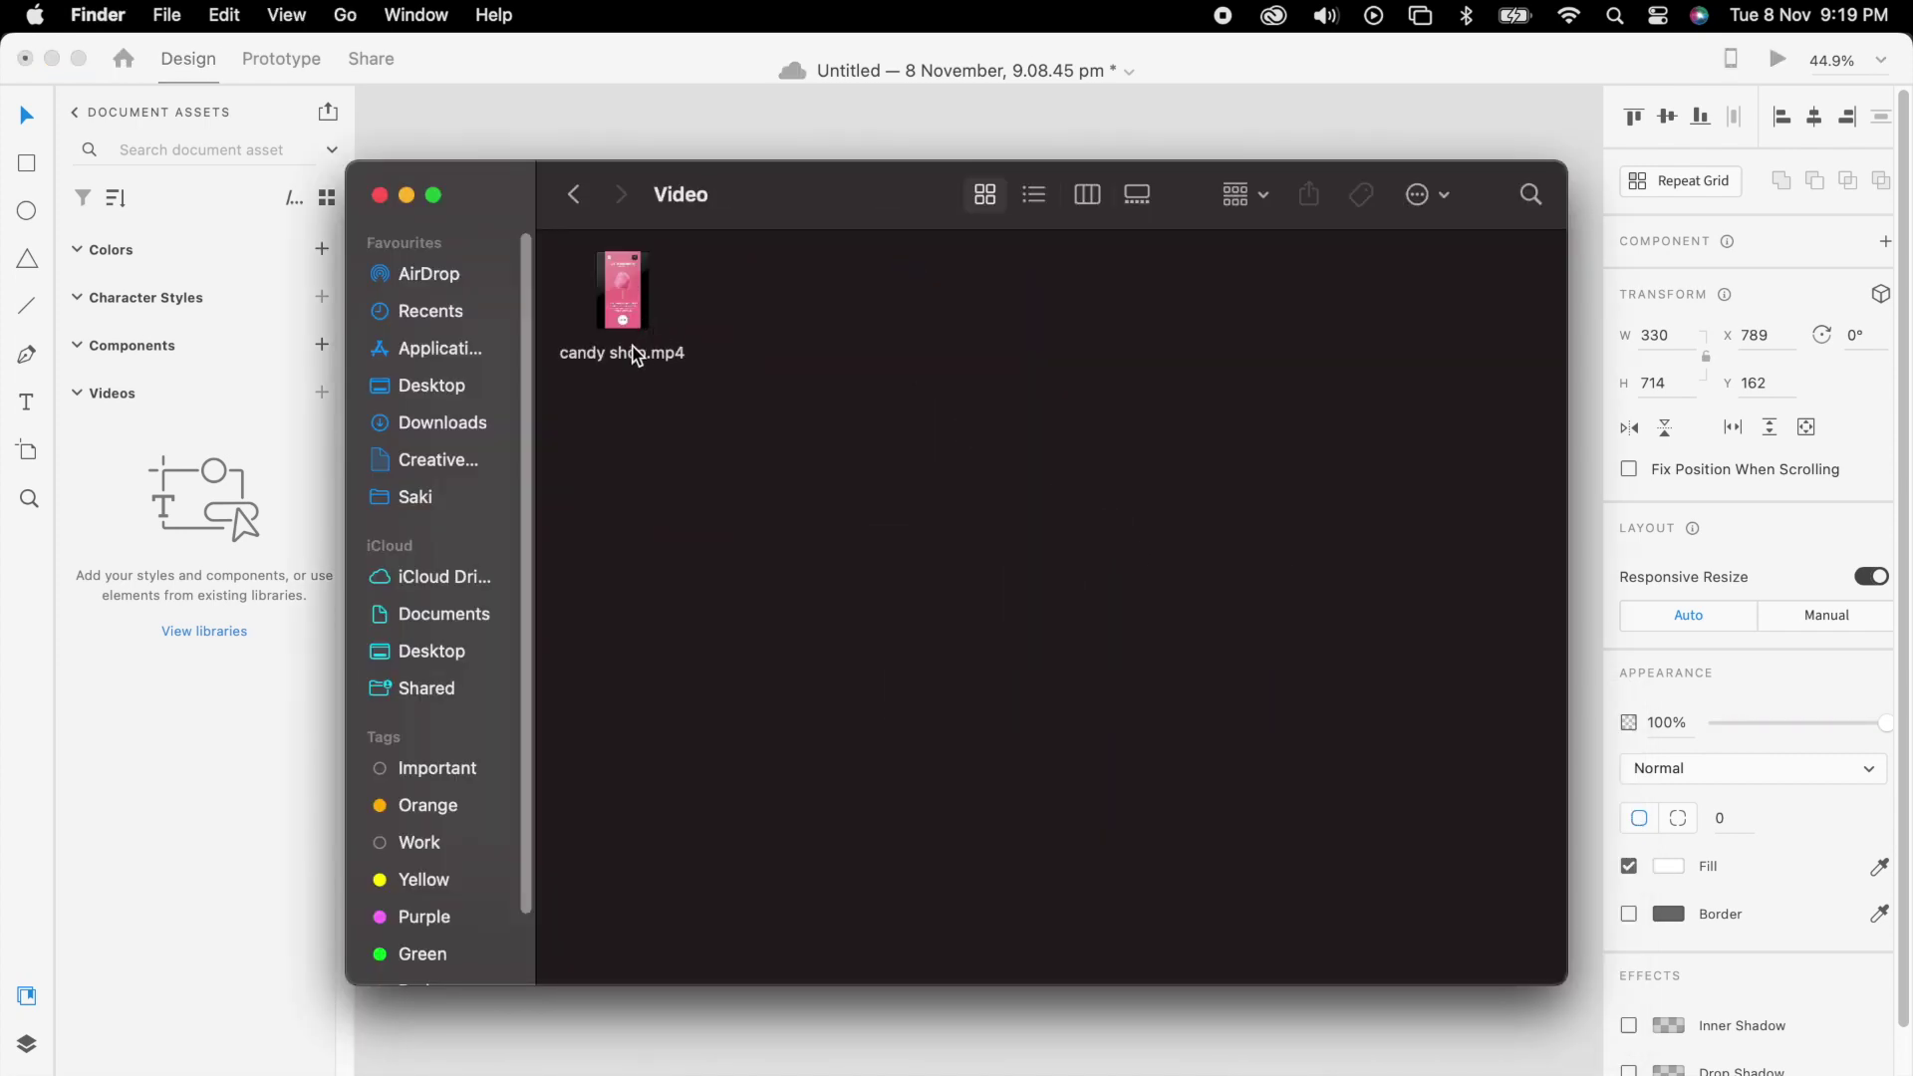
{"action": "left_click_drag", "start_coordinate": [635, 354], "coordinate": [909, 528]}
{"action": "key", "text": "super+Tab"}
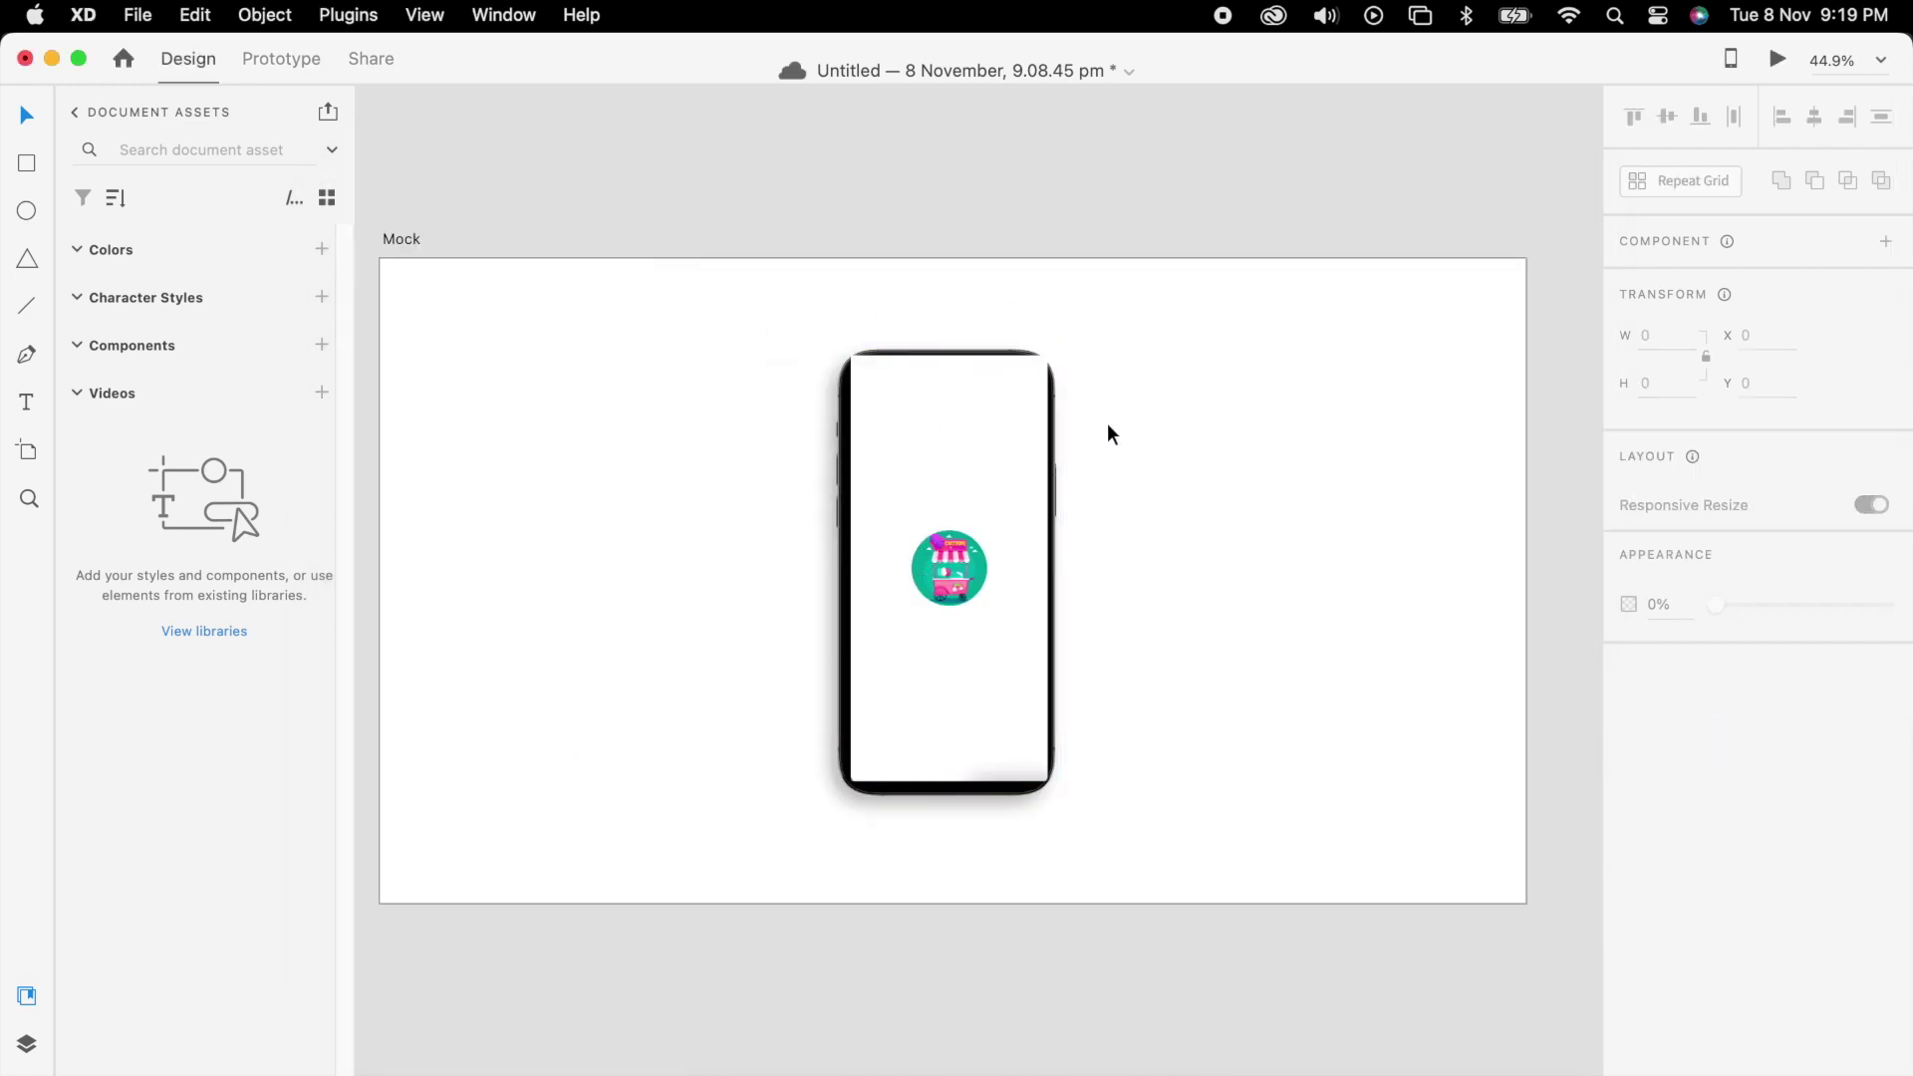
{"action": "left_click_drag", "start_coordinate": [1110, 432], "coordinate": [936, 376]}
{"action": "scroll", "coordinate": [956, 376], "scroll_direction": "up", "scroll_amount": 3}
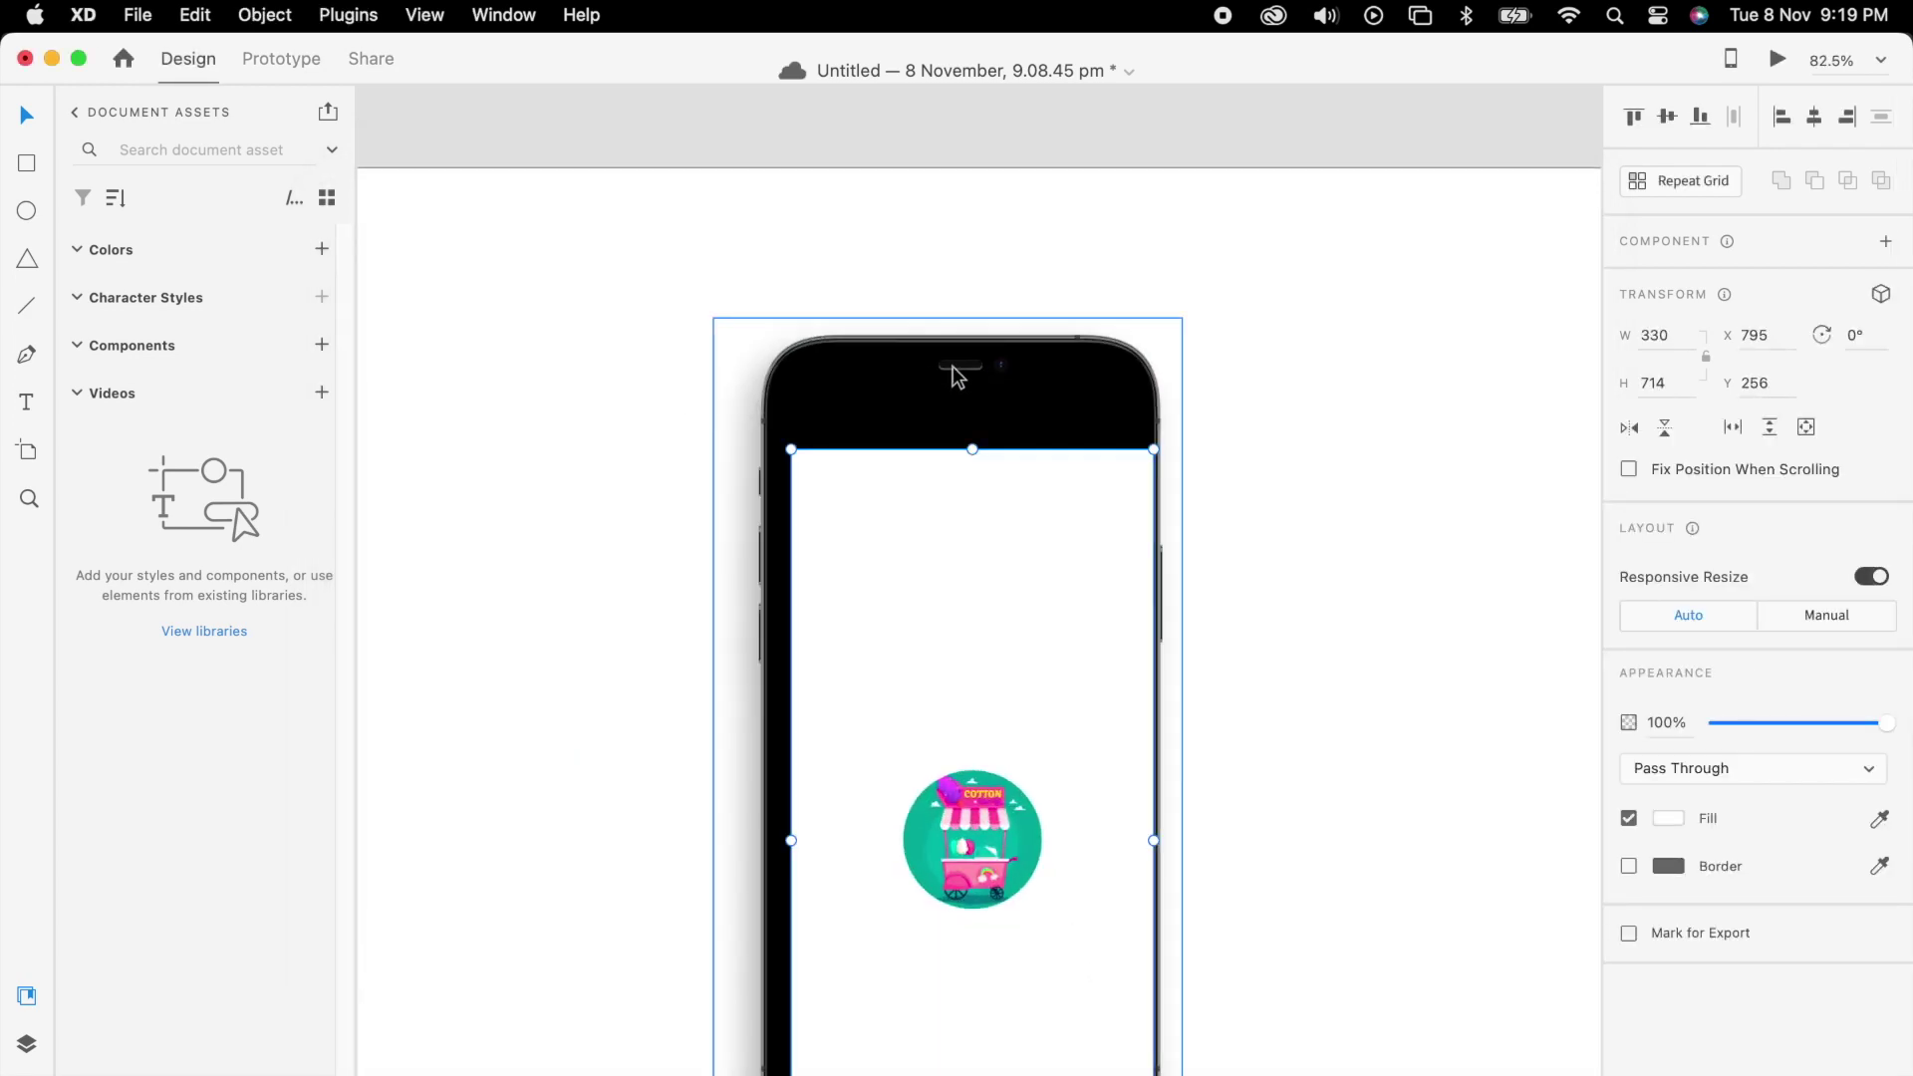
{"action": "scroll", "coordinate": [942, 376], "scroll_direction": "down", "scroll_amount": 3}
{"action": "left_click", "coordinate": [1213, 529]}
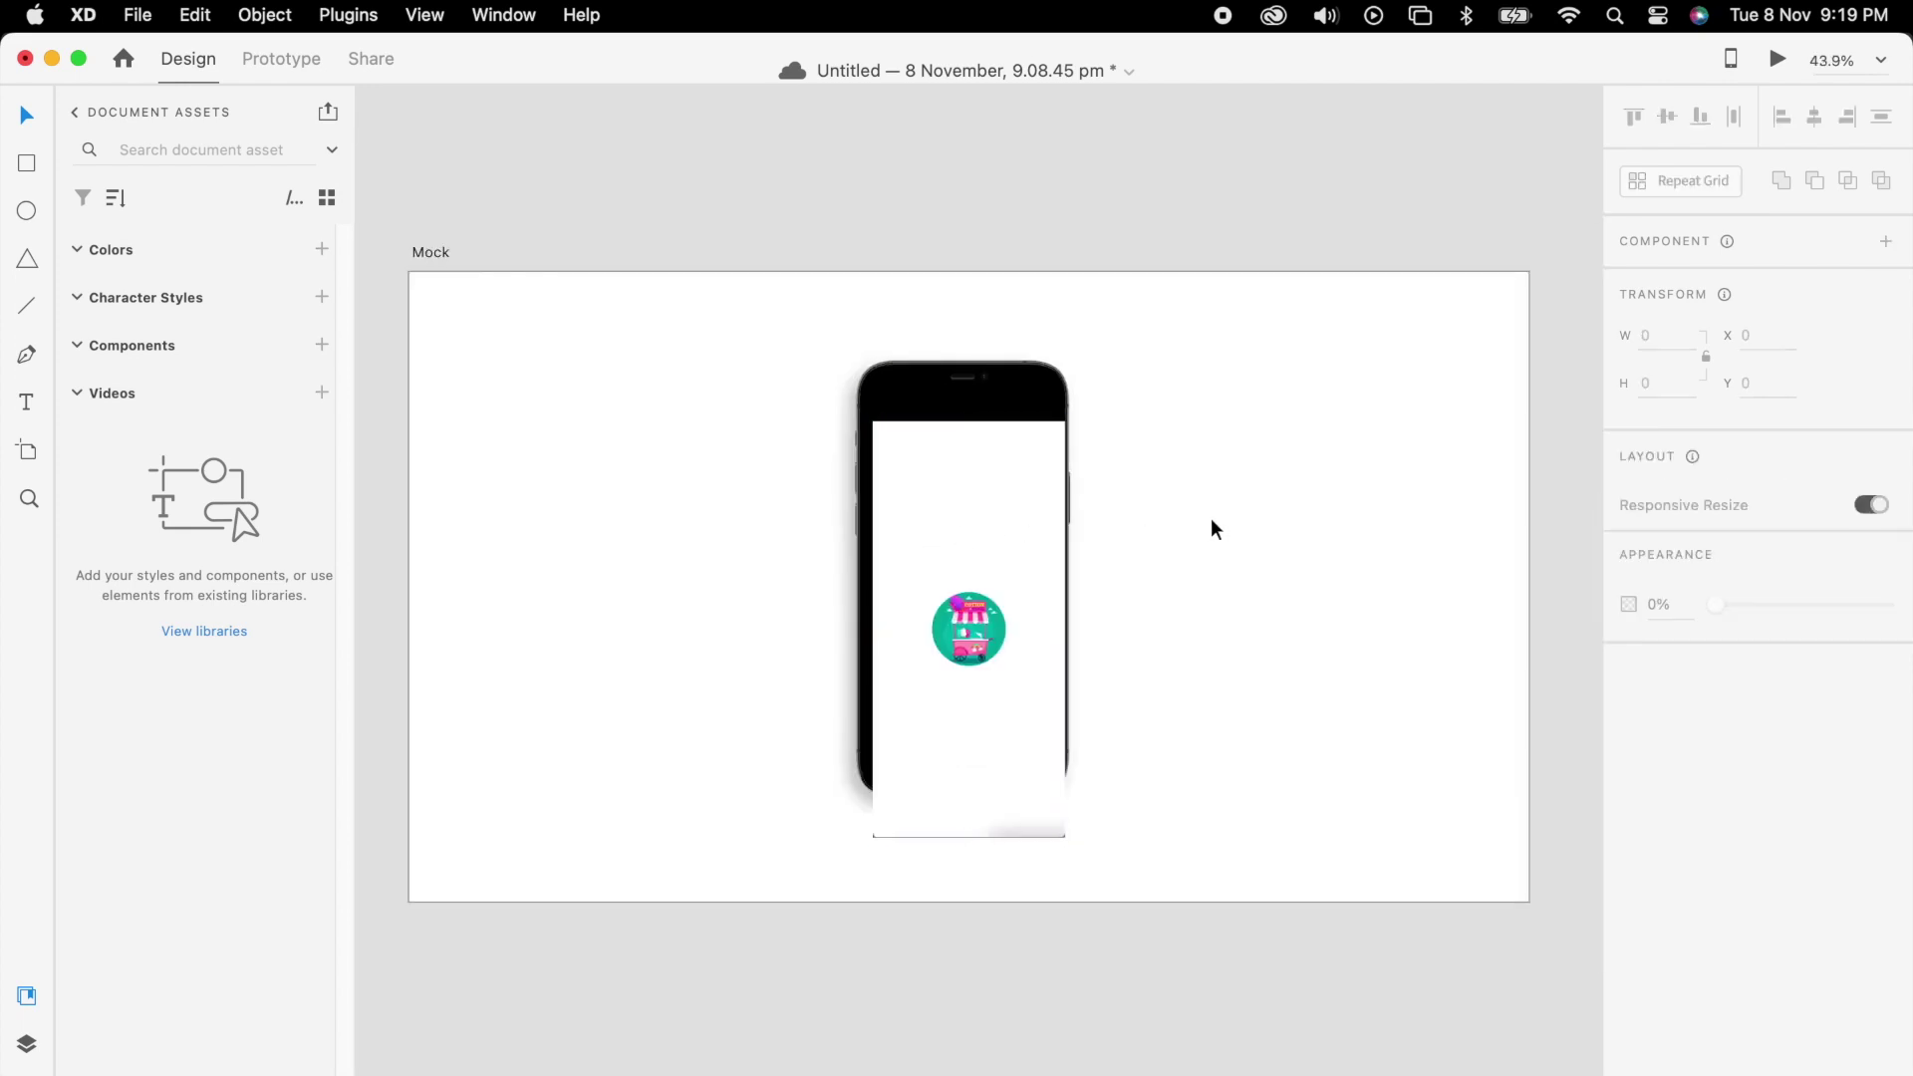
{"action": "key", "text": "super+z"}
{"action": "key", "text": "super+z"}
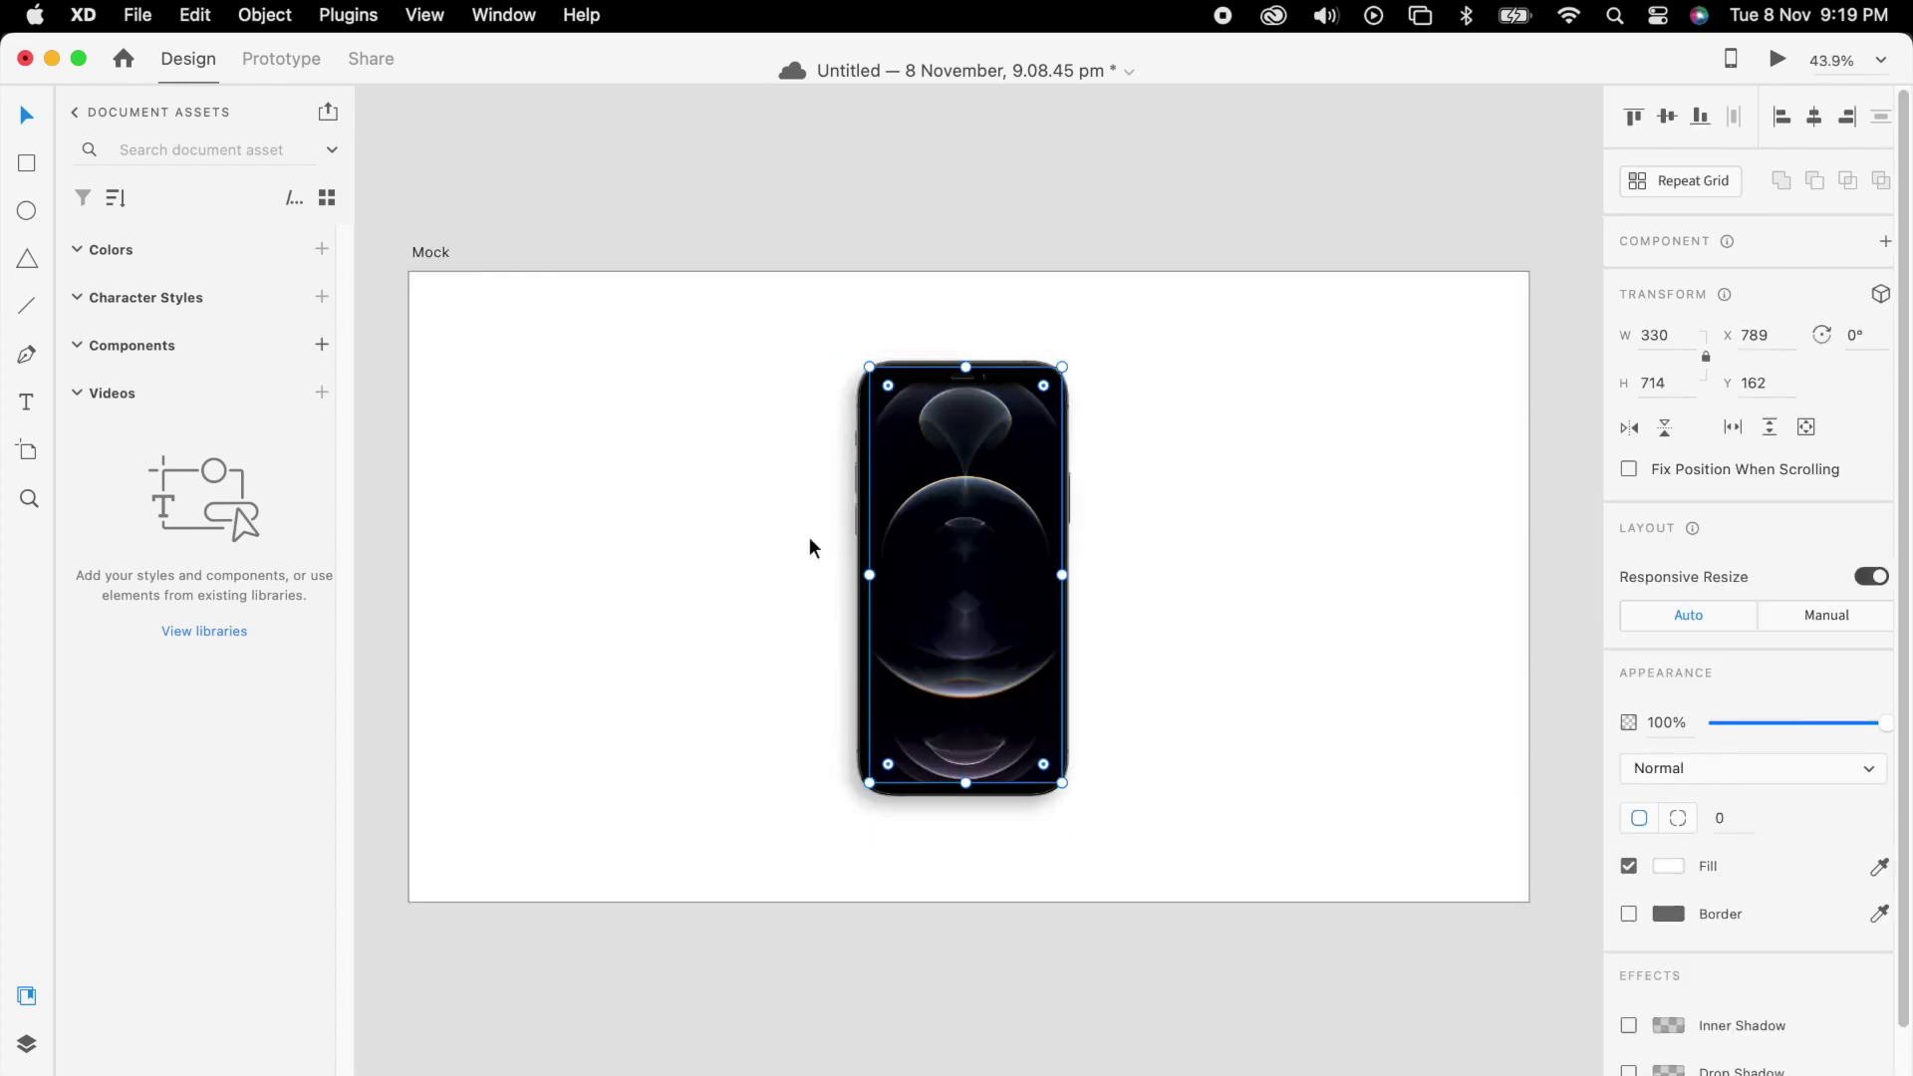
Move the wallpaper beside the black phone and export it as a PNG
{"action": "left_click_drag", "start_coordinate": [959, 564], "coordinate": [689, 558]}
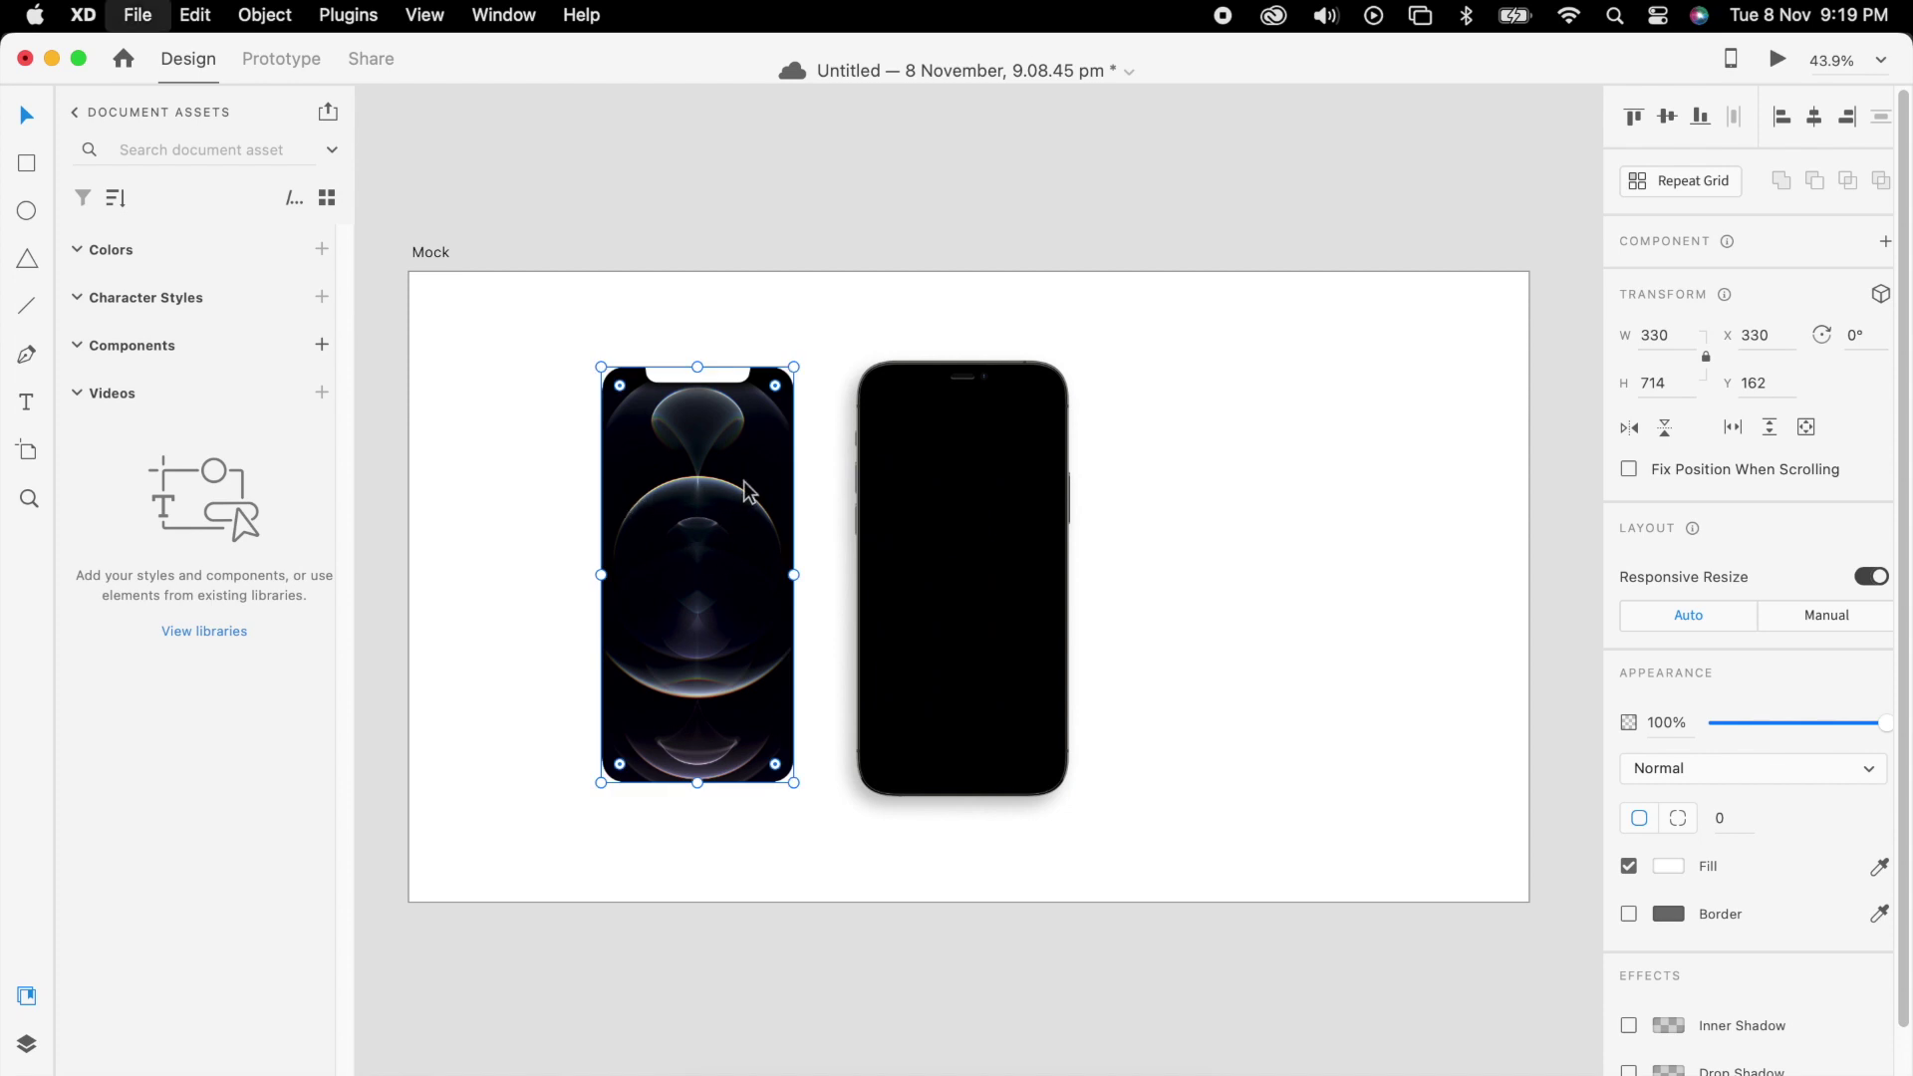
{"action": "key", "text": "super+e"}
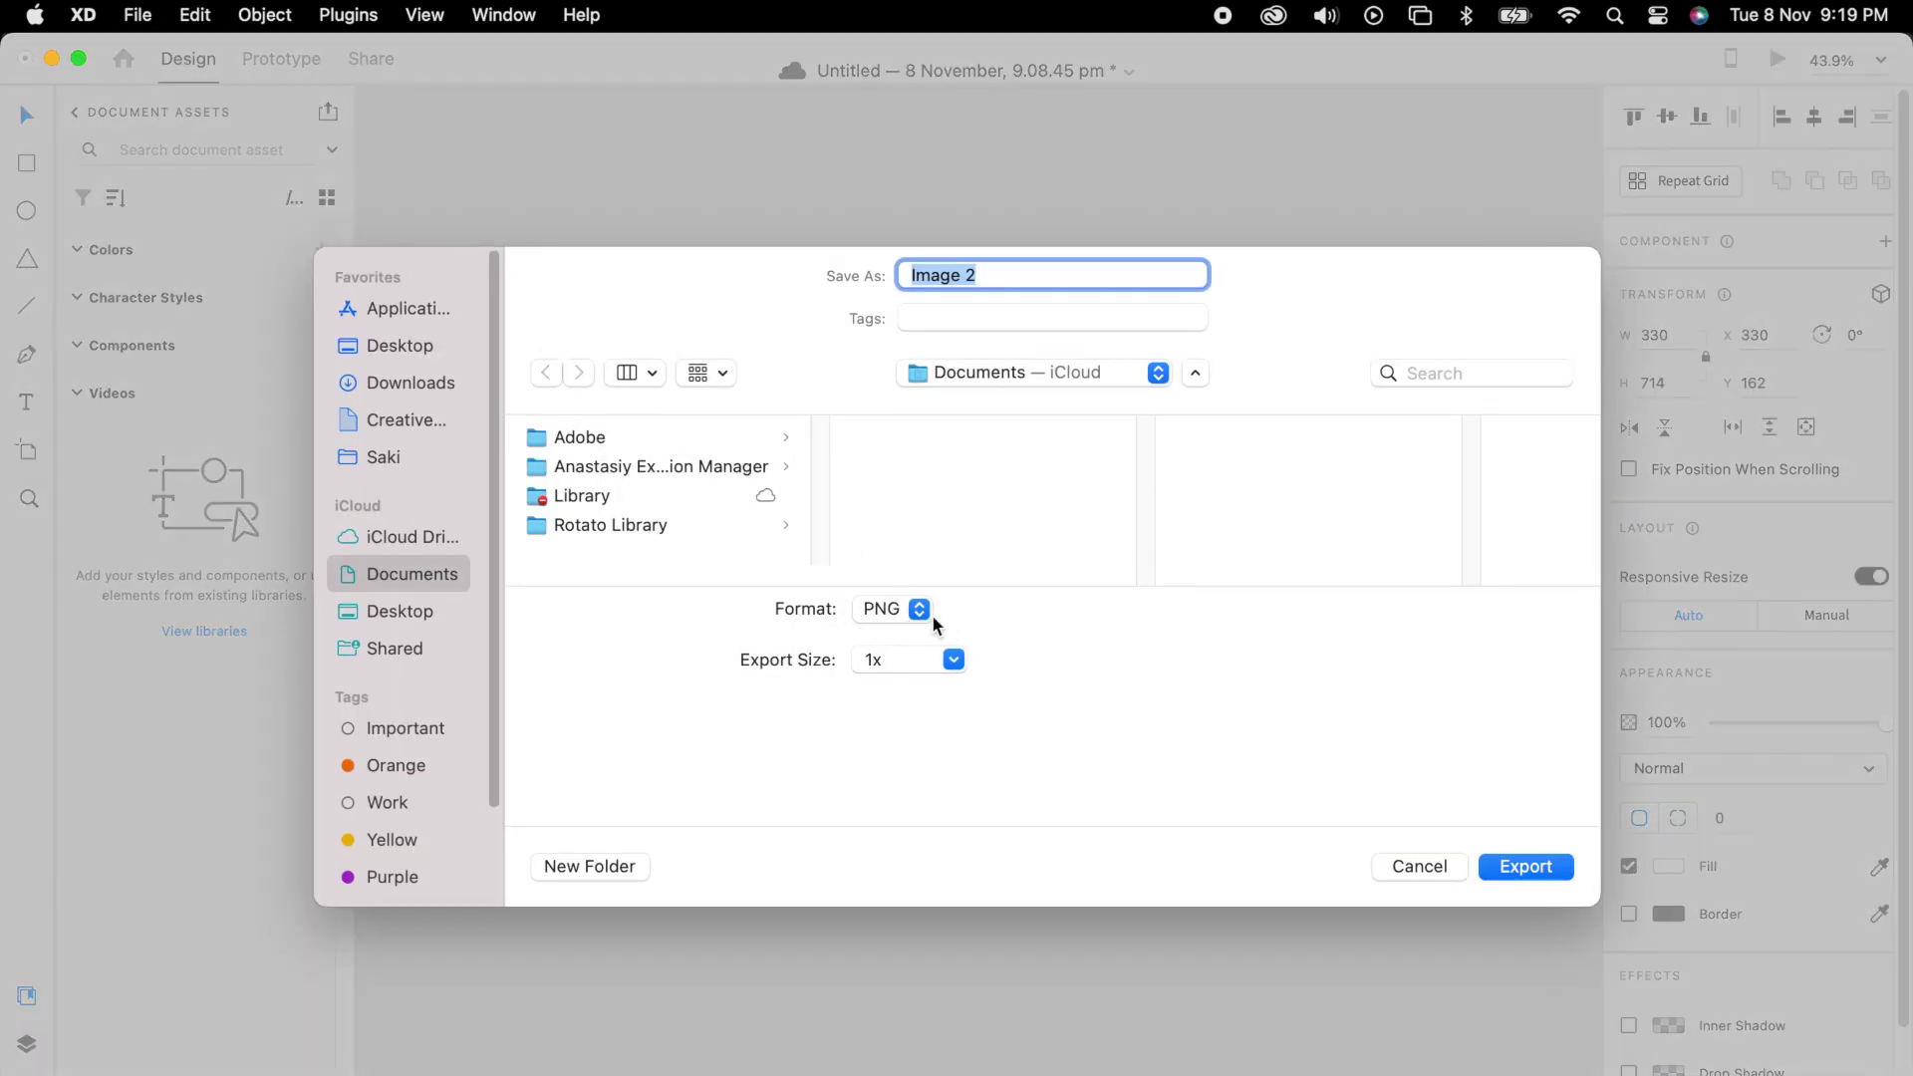
{"action": "key", "text": "Return"}
Bring up the Convertio PNG to SVG converter in Chrome, then return to Adobe XD
{"action": "key", "text": "super+Tab"}
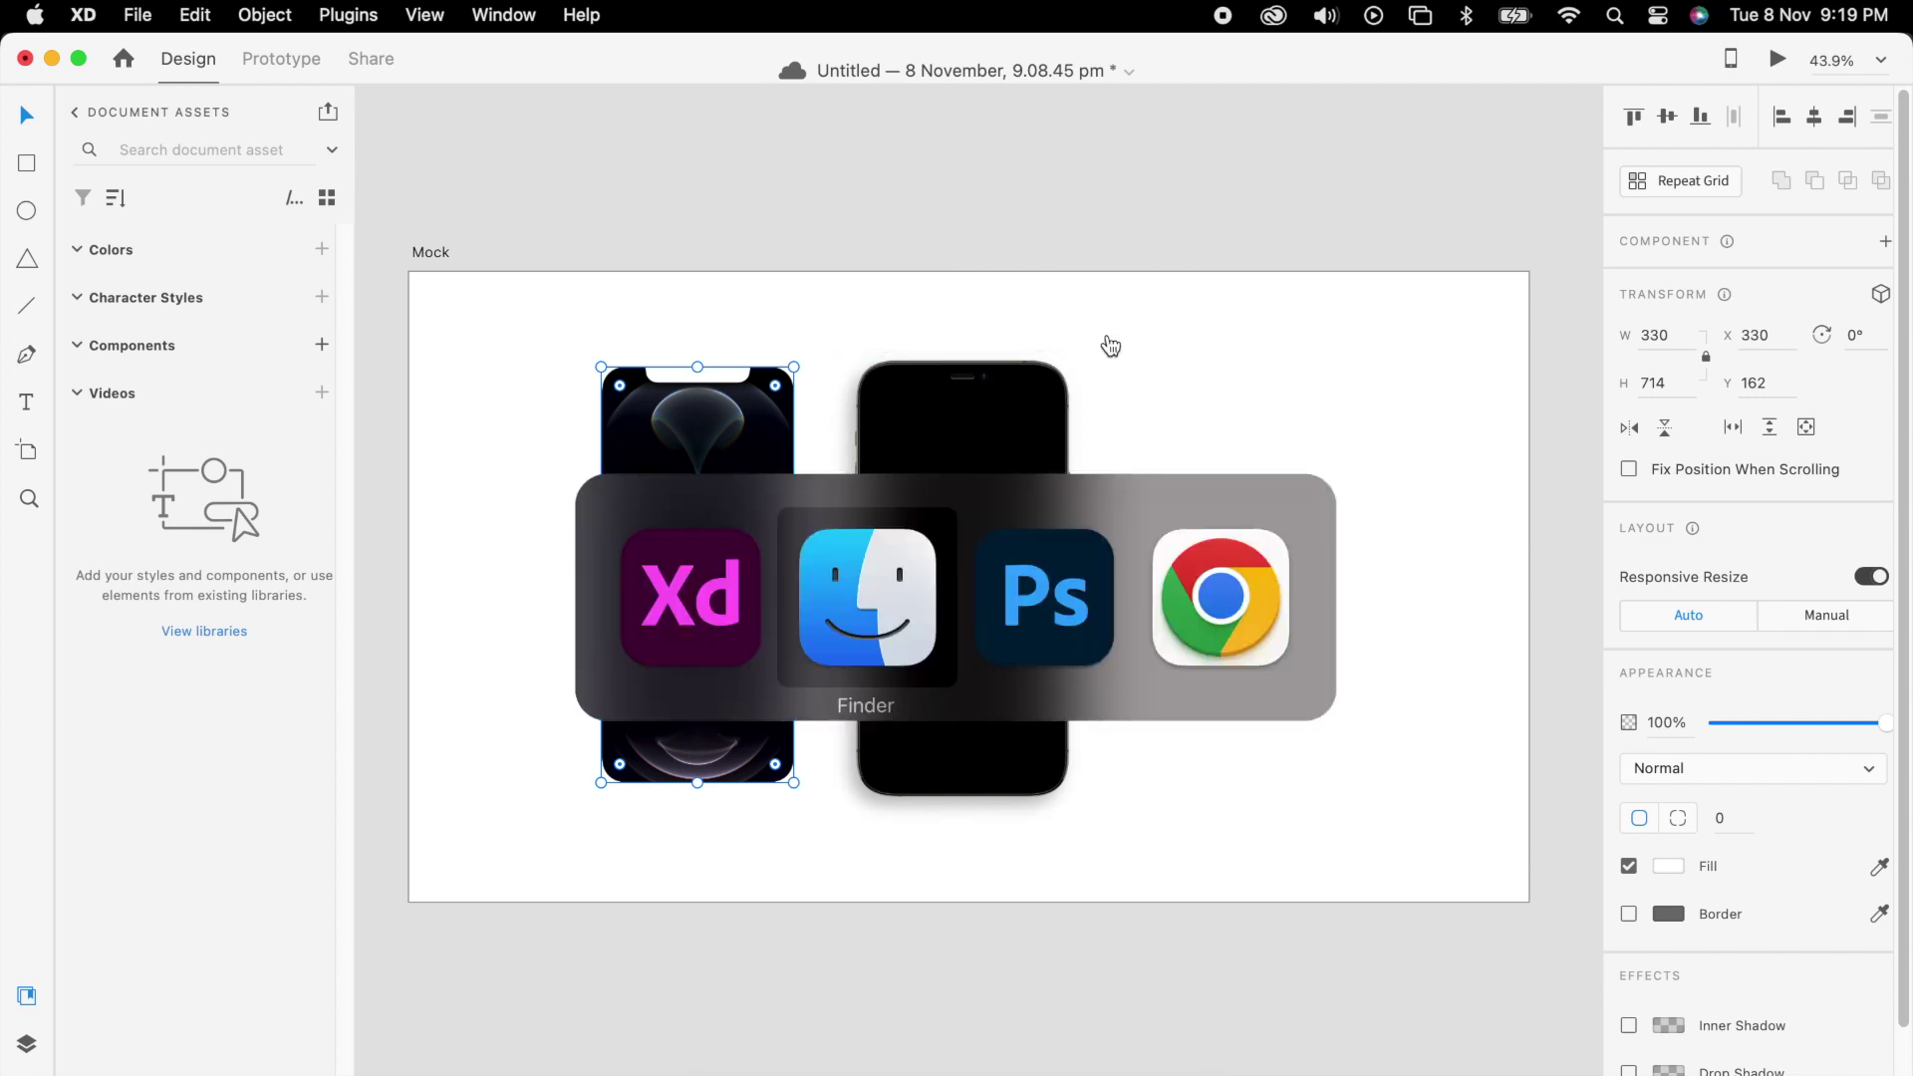
{"action": "key", "text": "super+Tab"}
{"action": "key", "text": "super+Tab"}
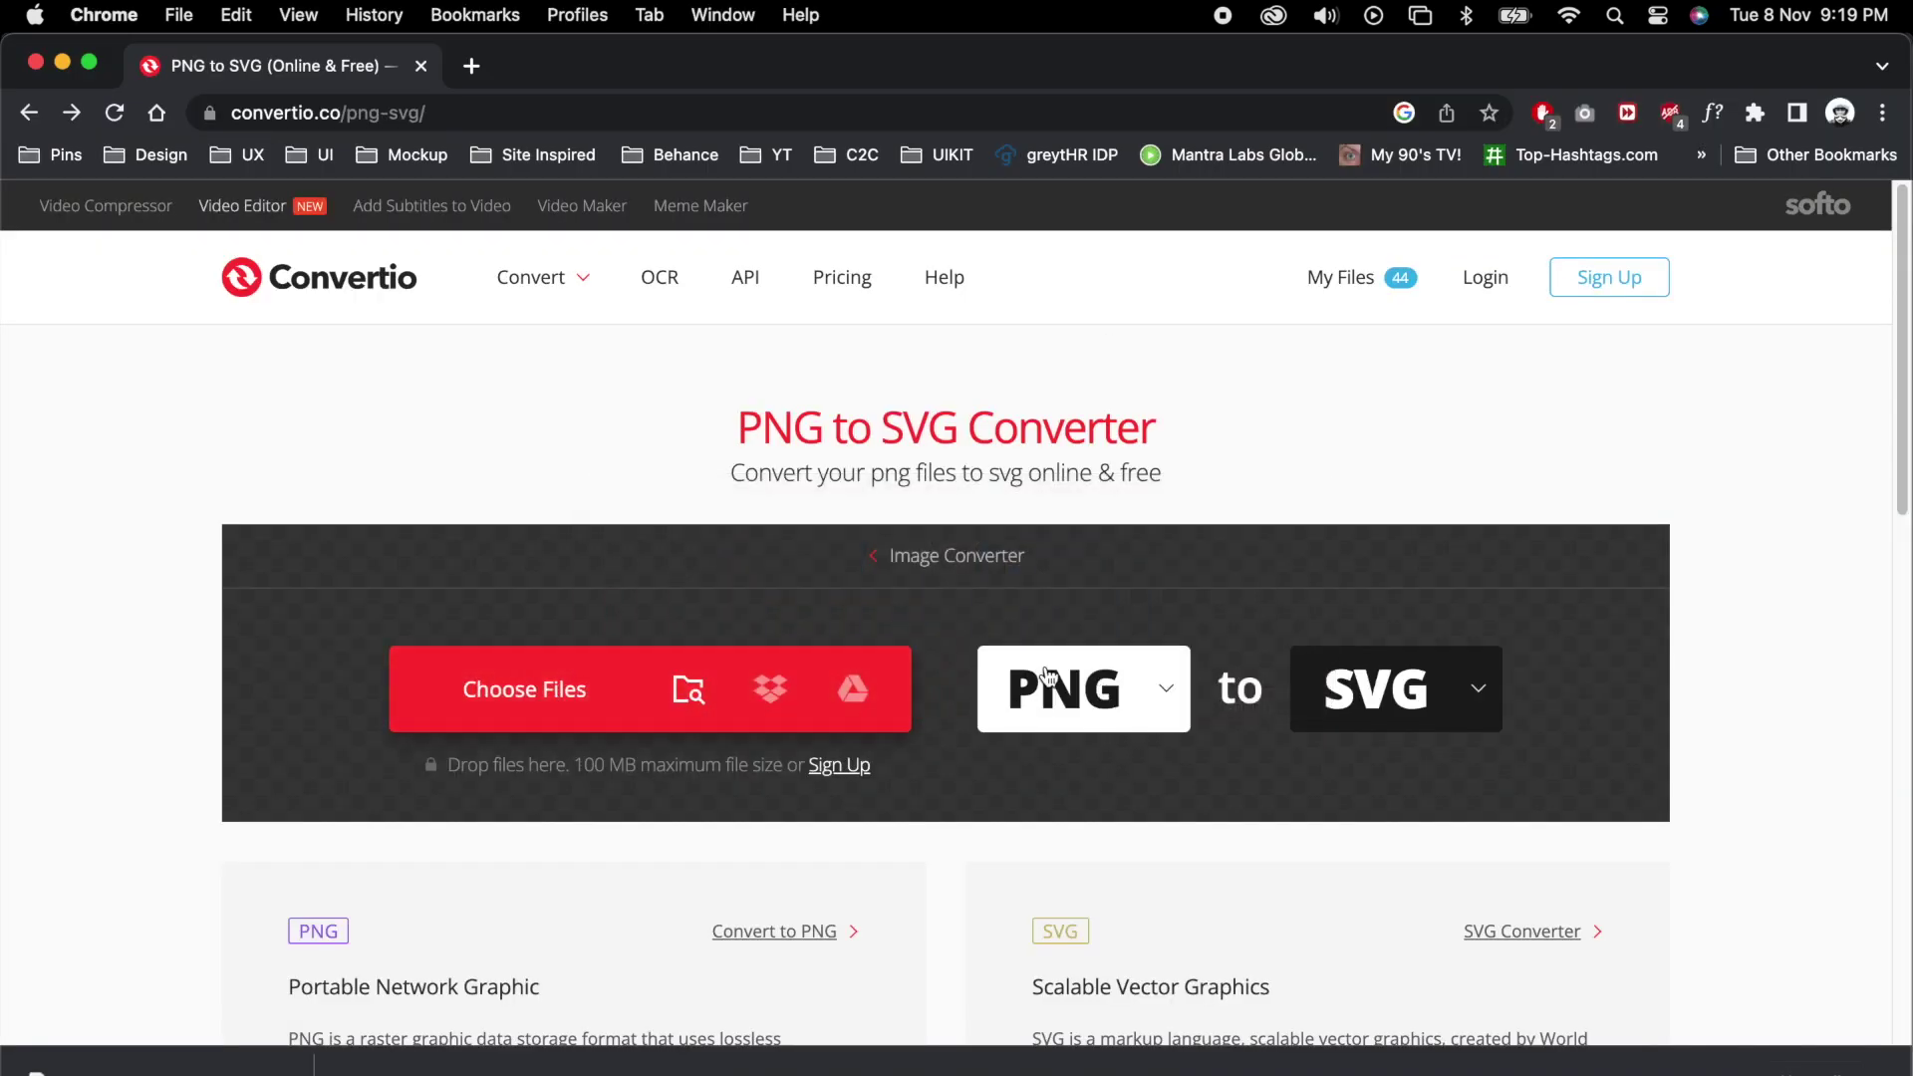
{"action": "scroll", "coordinate": [1209, 773], "scroll_direction": "down", "scroll_amount": 3}
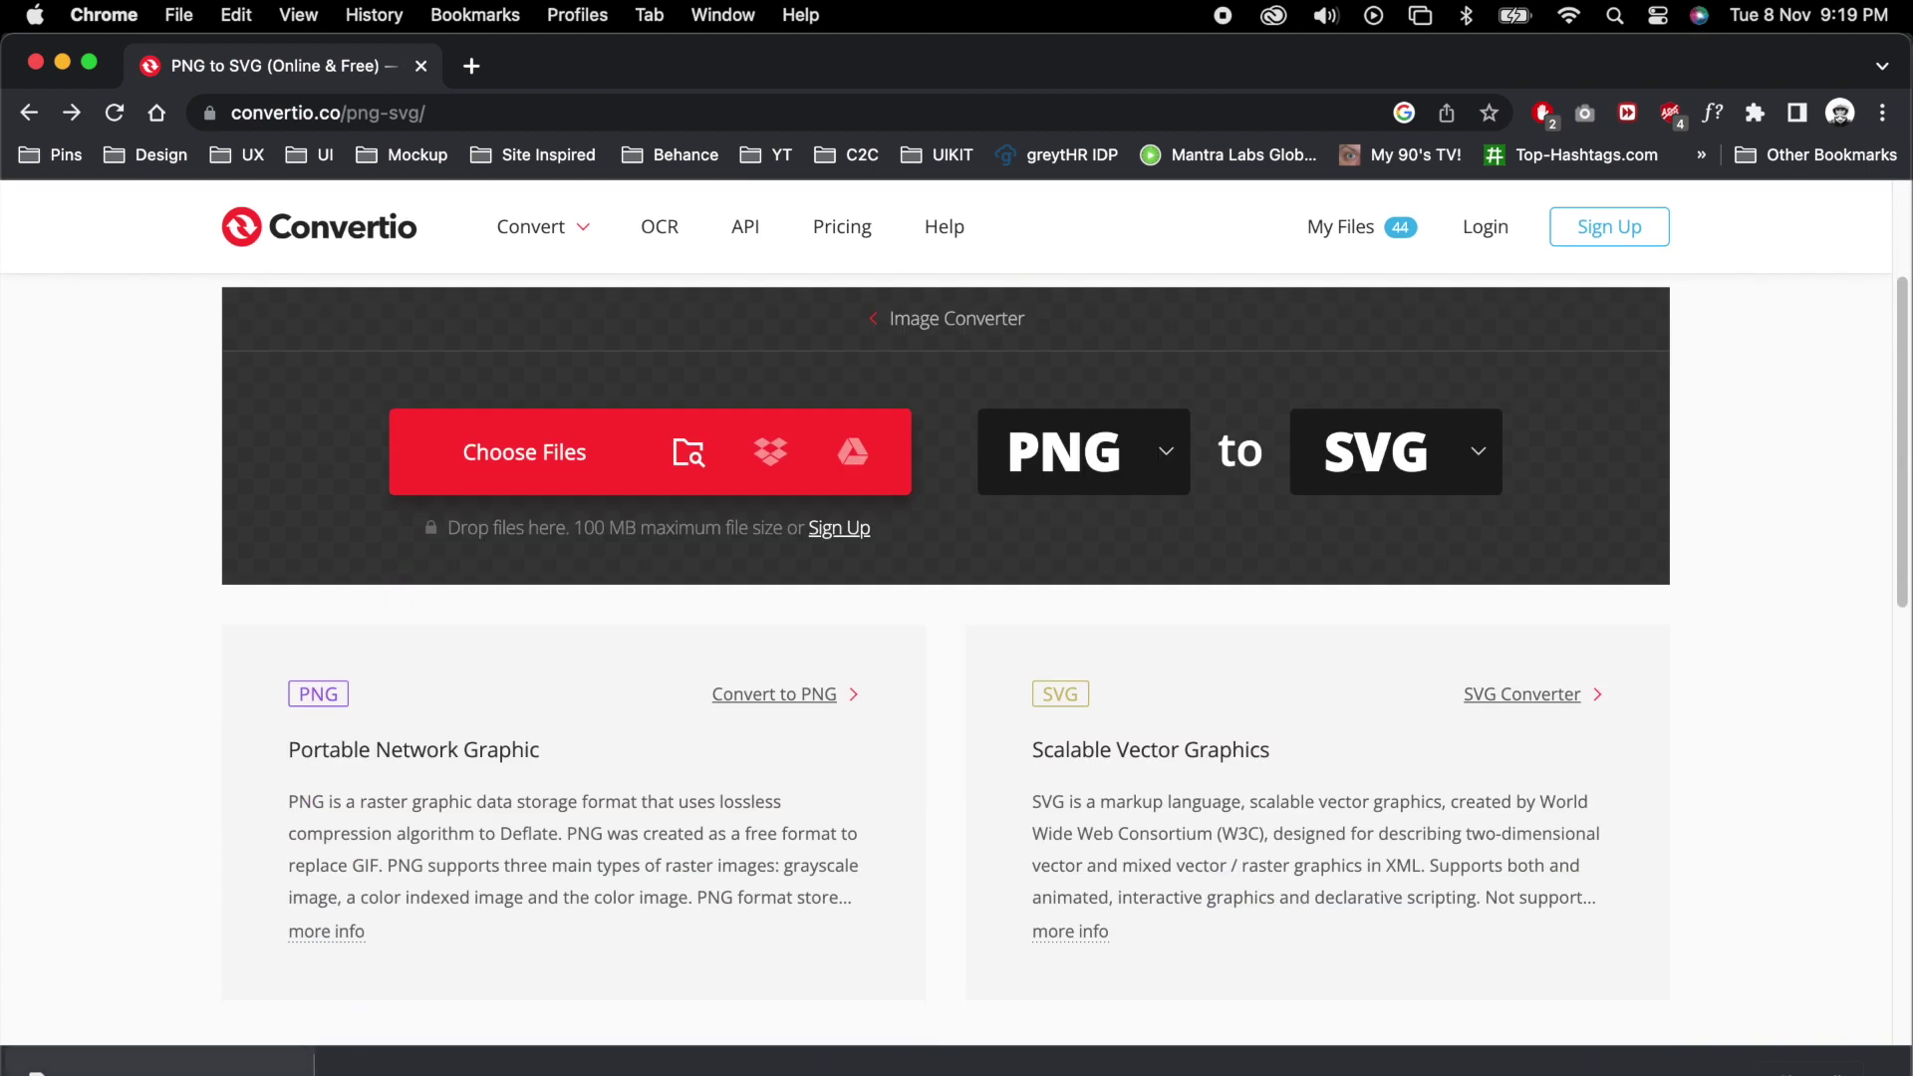
{"action": "key", "text": "super+Tab"}
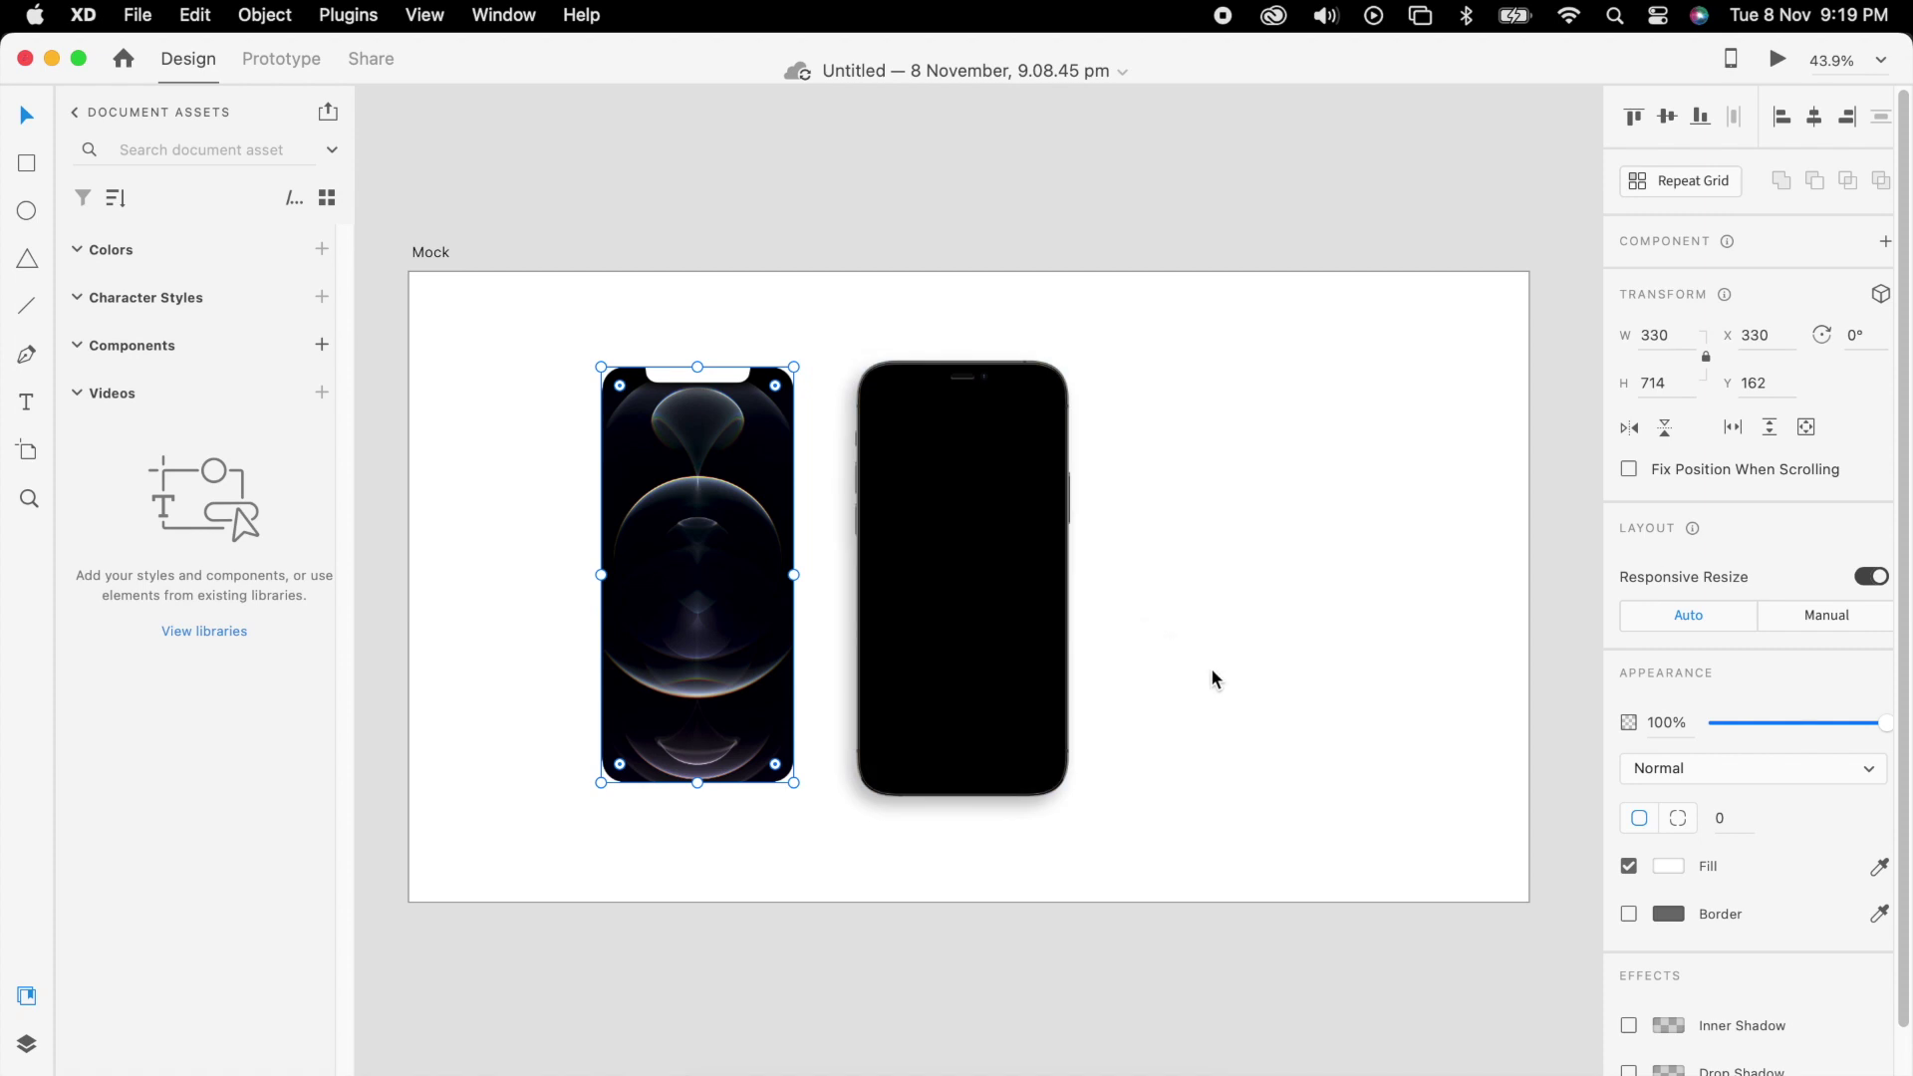
Place the dark wallpaper image beside the black phone and edit its black shape's anchor points
{"action": "left_click_drag", "start_coordinate": [1214, 678], "coordinate": [1219, 560]}
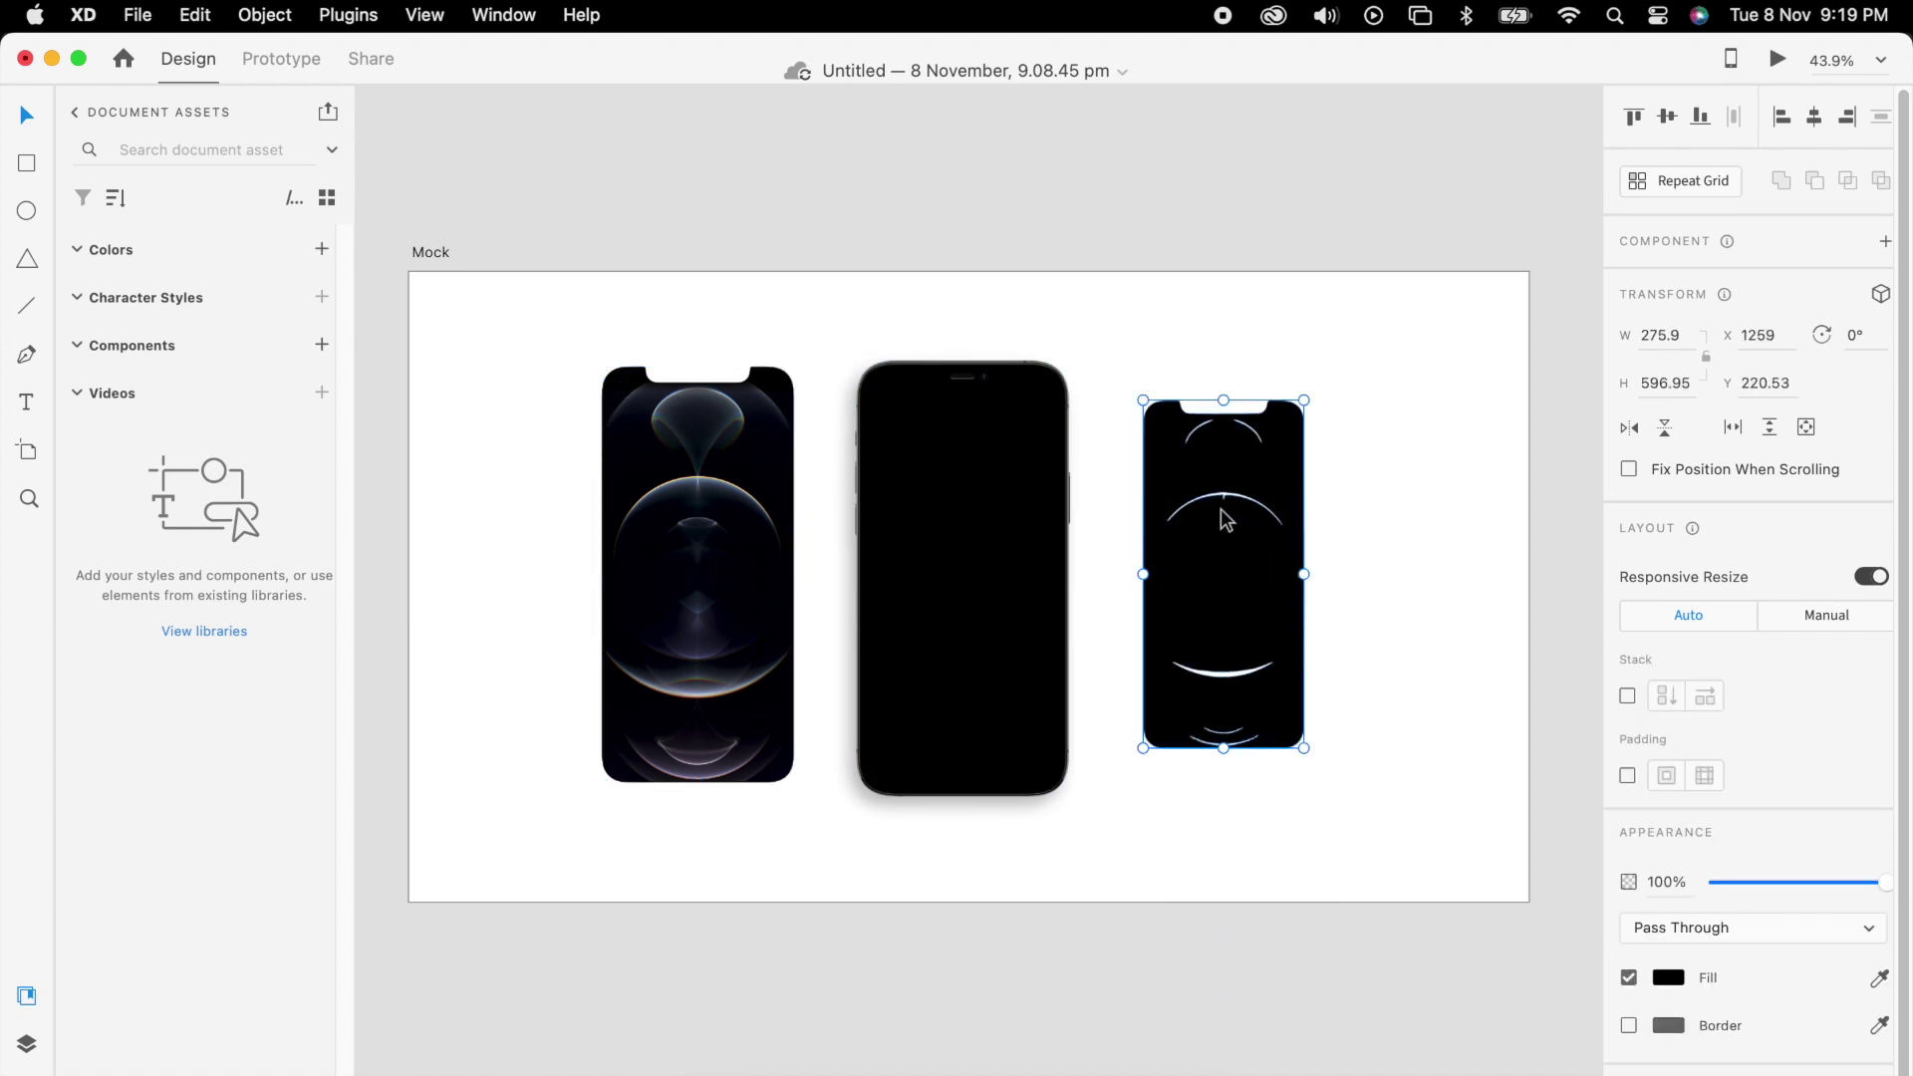
{"action": "scroll", "coordinate": [1257, 498], "scroll_direction": "up", "scroll_amount": 5}
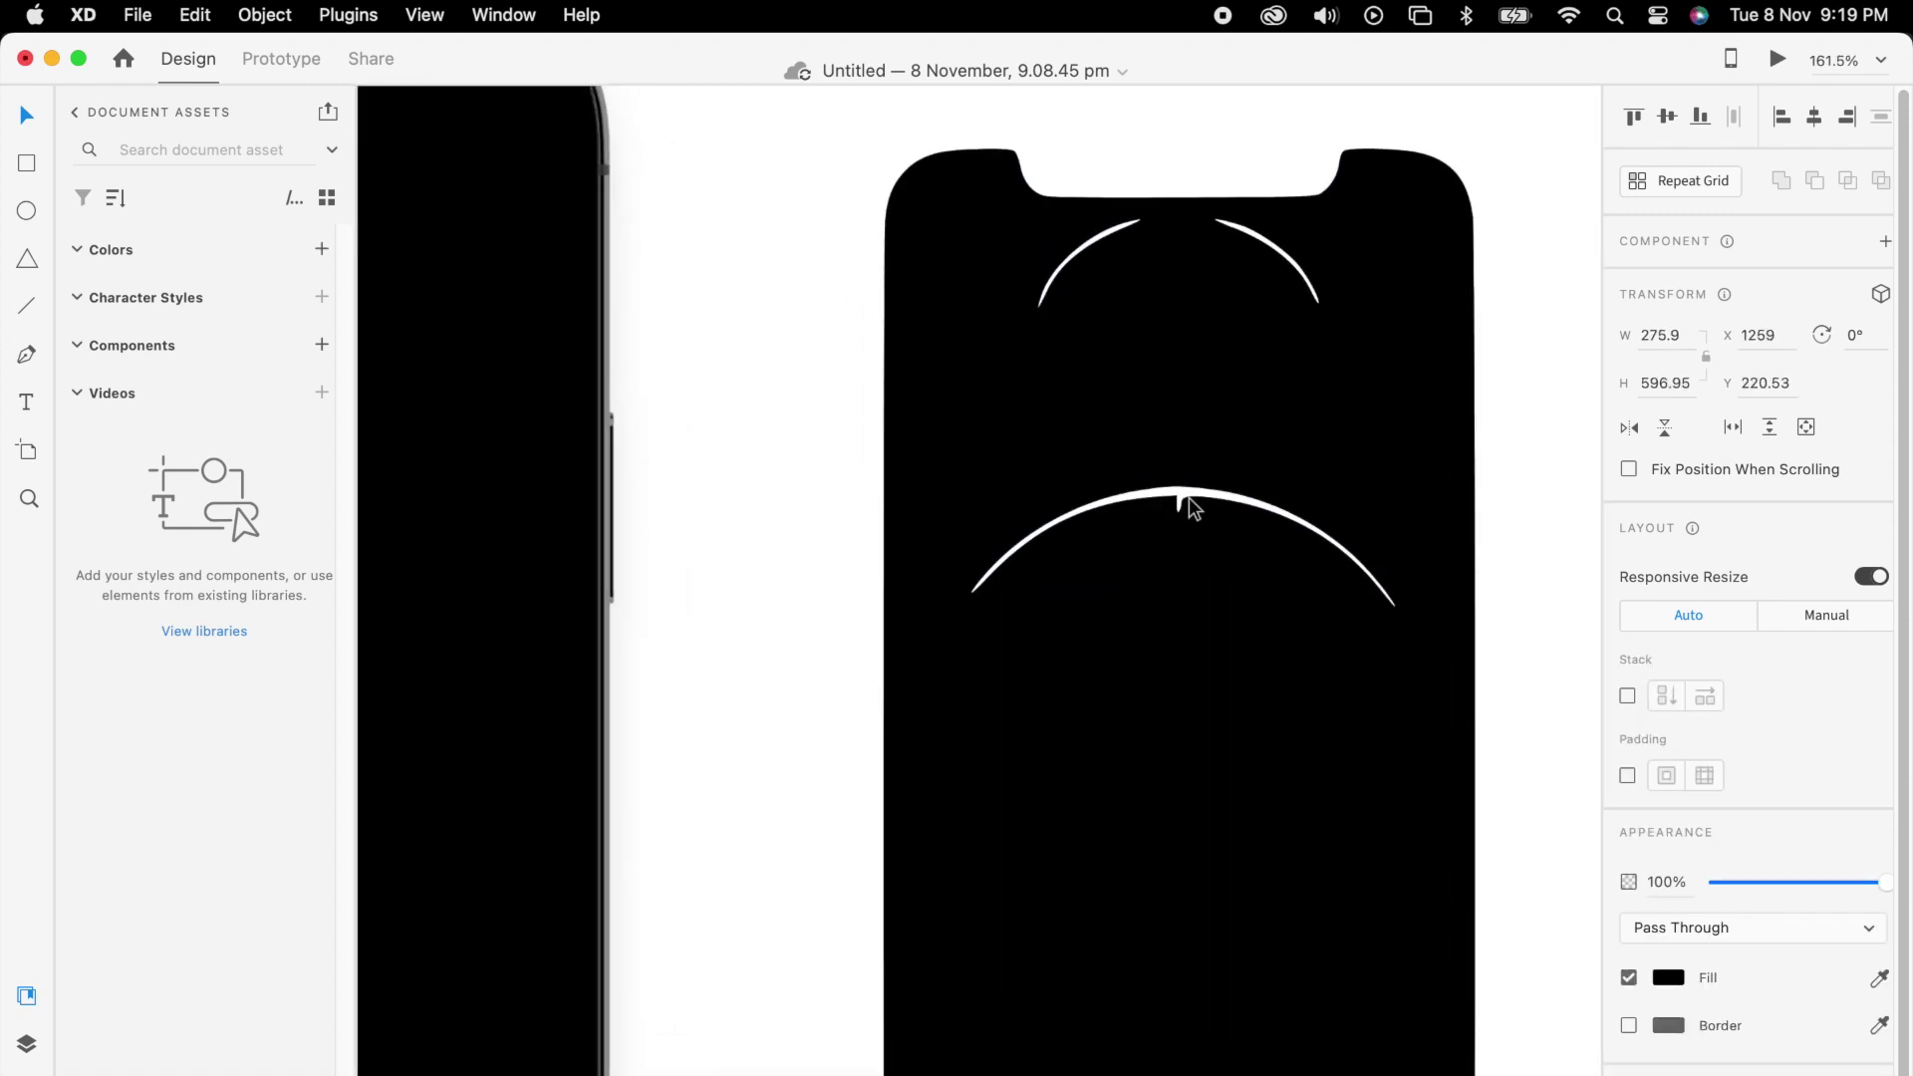
{"action": "double_click", "coordinate": [1221, 459]}
{"action": "double_click", "coordinate": [1221, 458]}
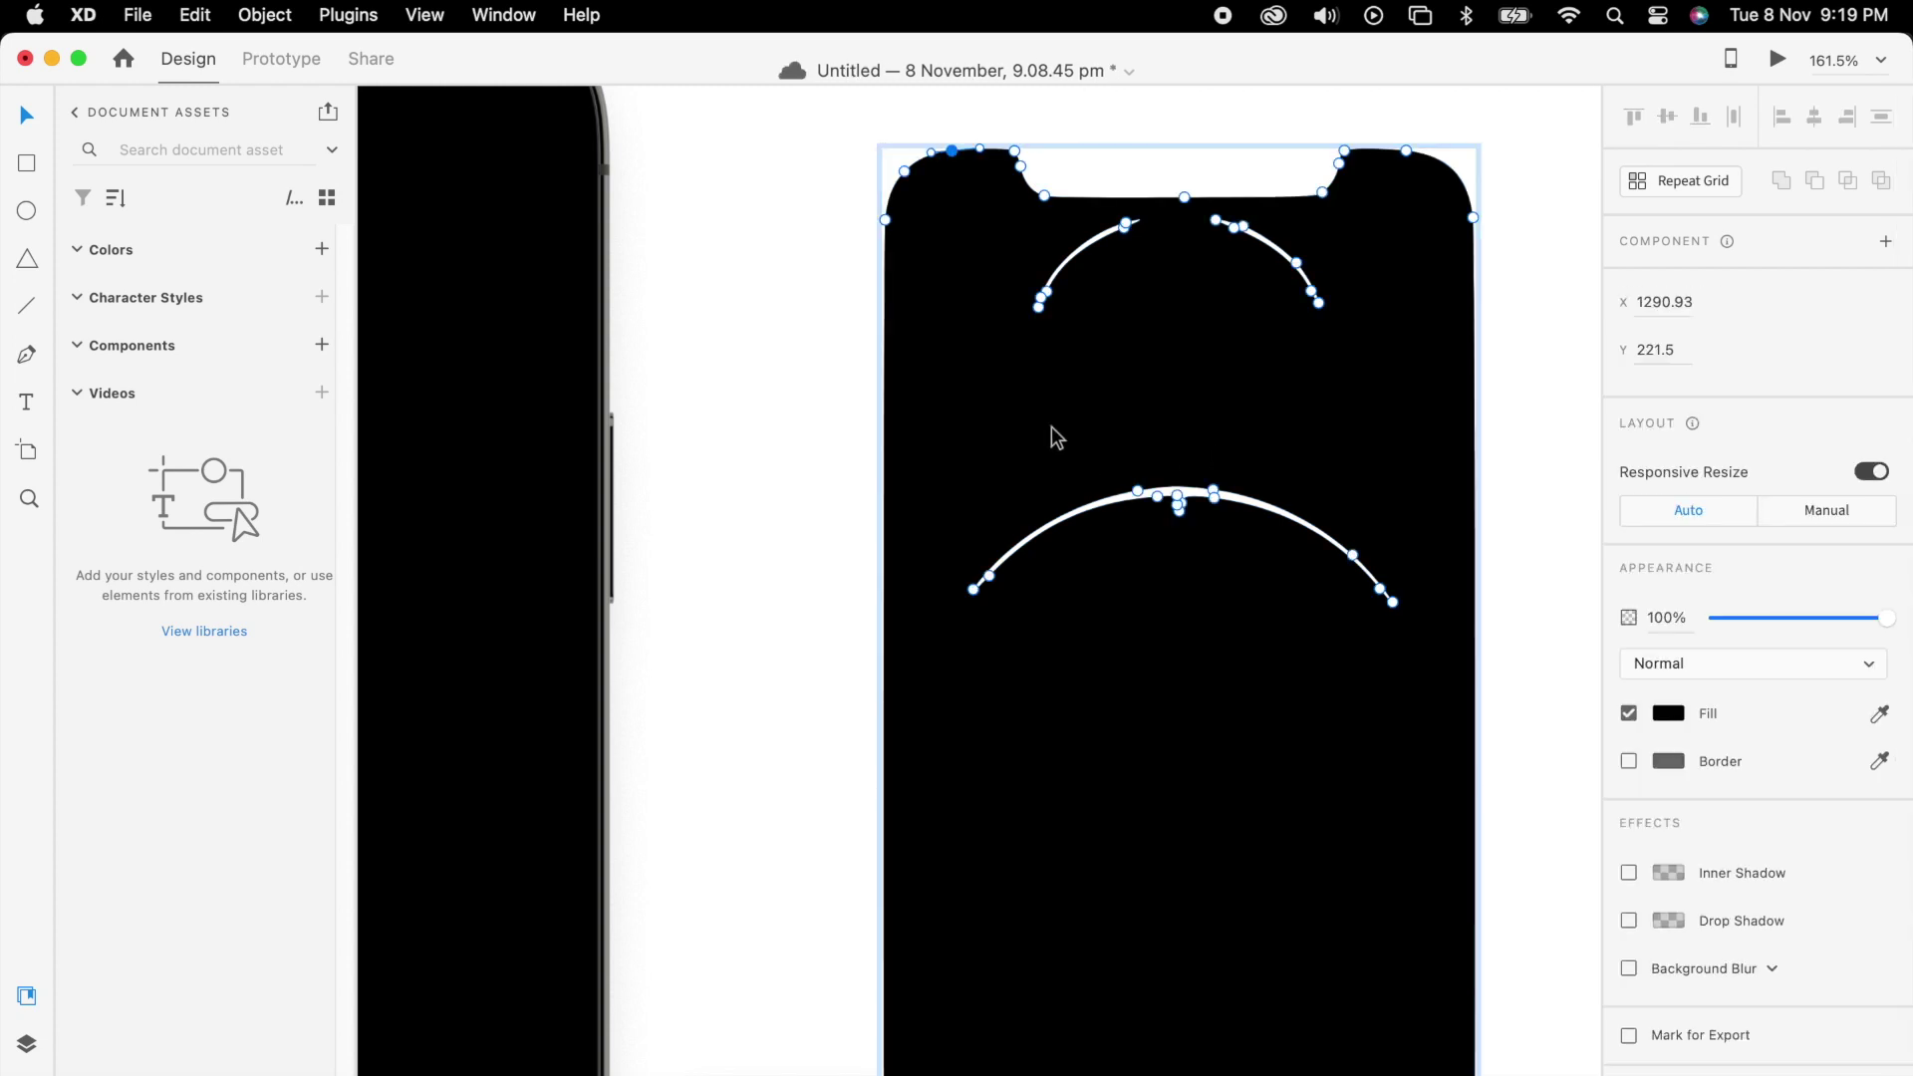
Delete the upper and lower white arc points from the screen shape and finish path editing
{"action": "left_click_drag", "start_coordinate": [932, 442], "coordinate": [1411, 753]}
{"action": "key", "text": "Delete"}
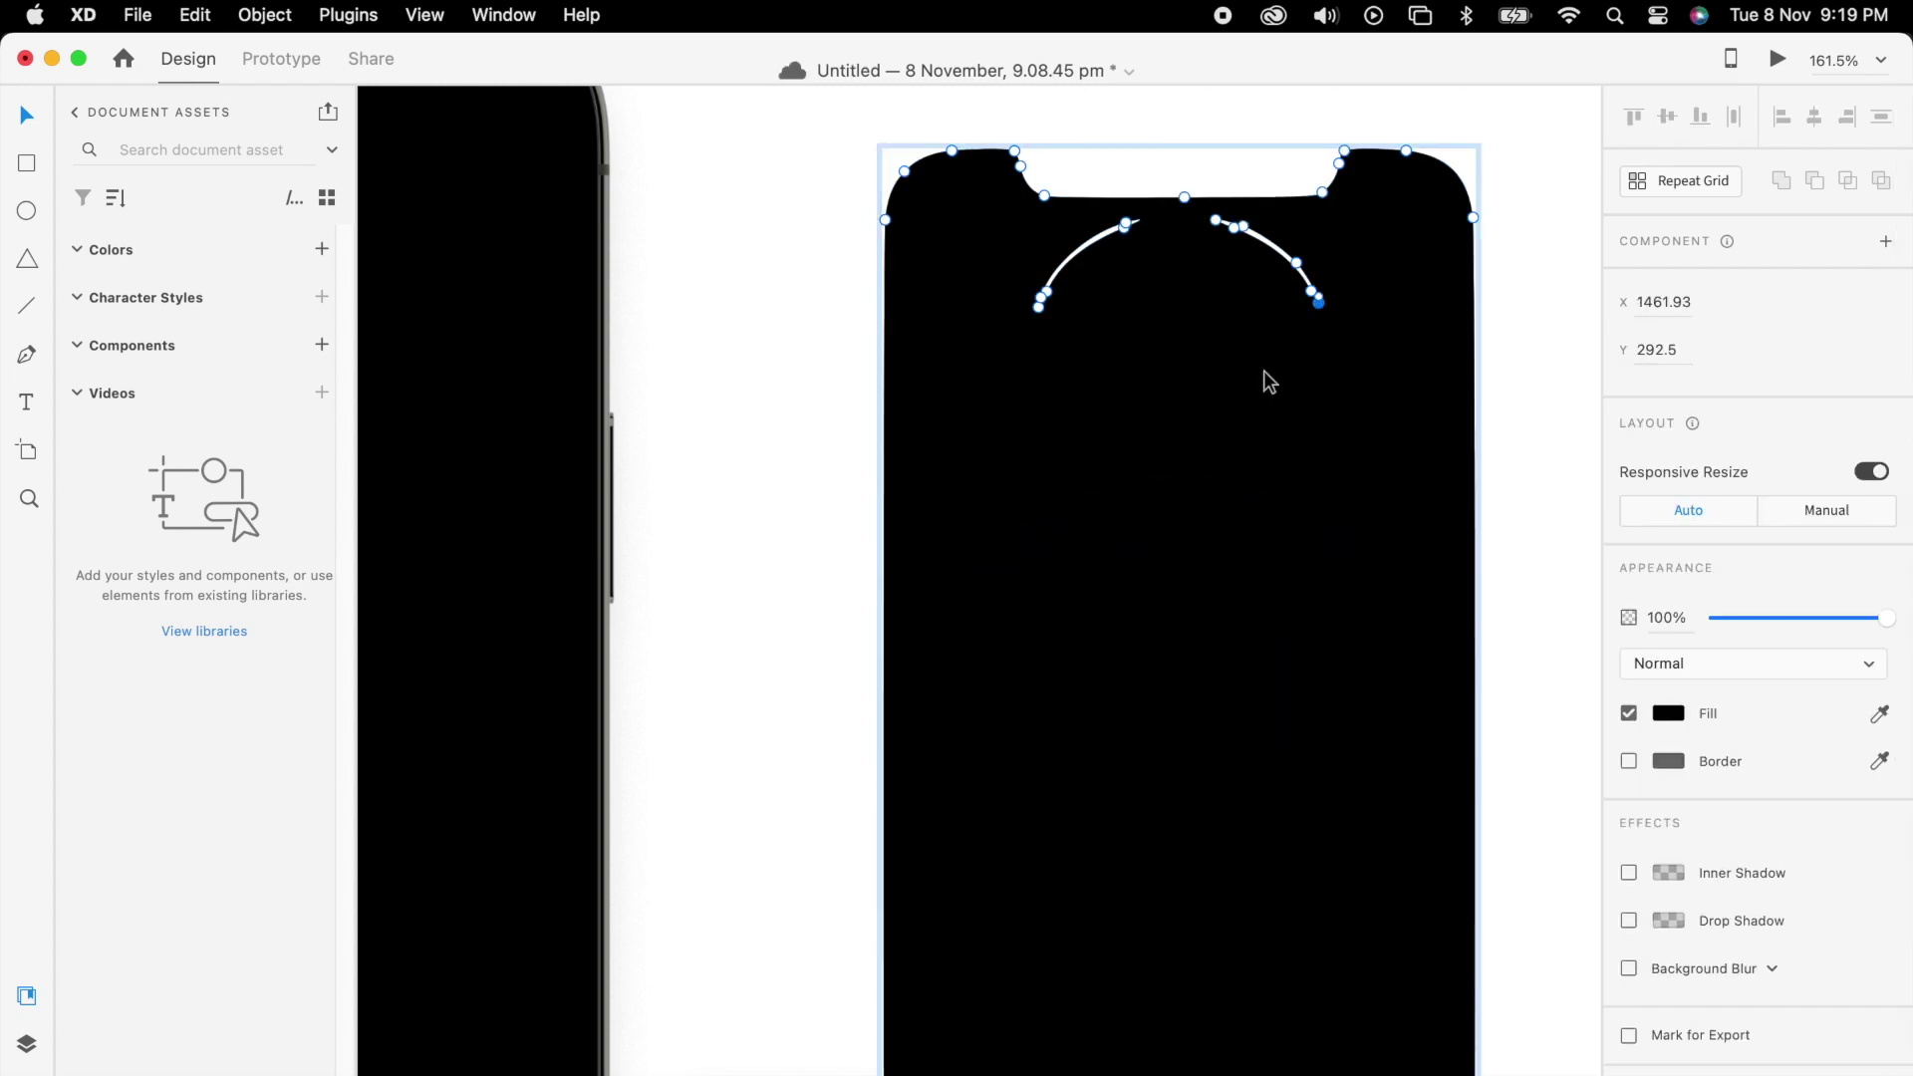
{"action": "left_click_drag", "start_coordinate": [1293, 365], "coordinate": [952, 213]}
{"action": "key", "text": "Delete"}
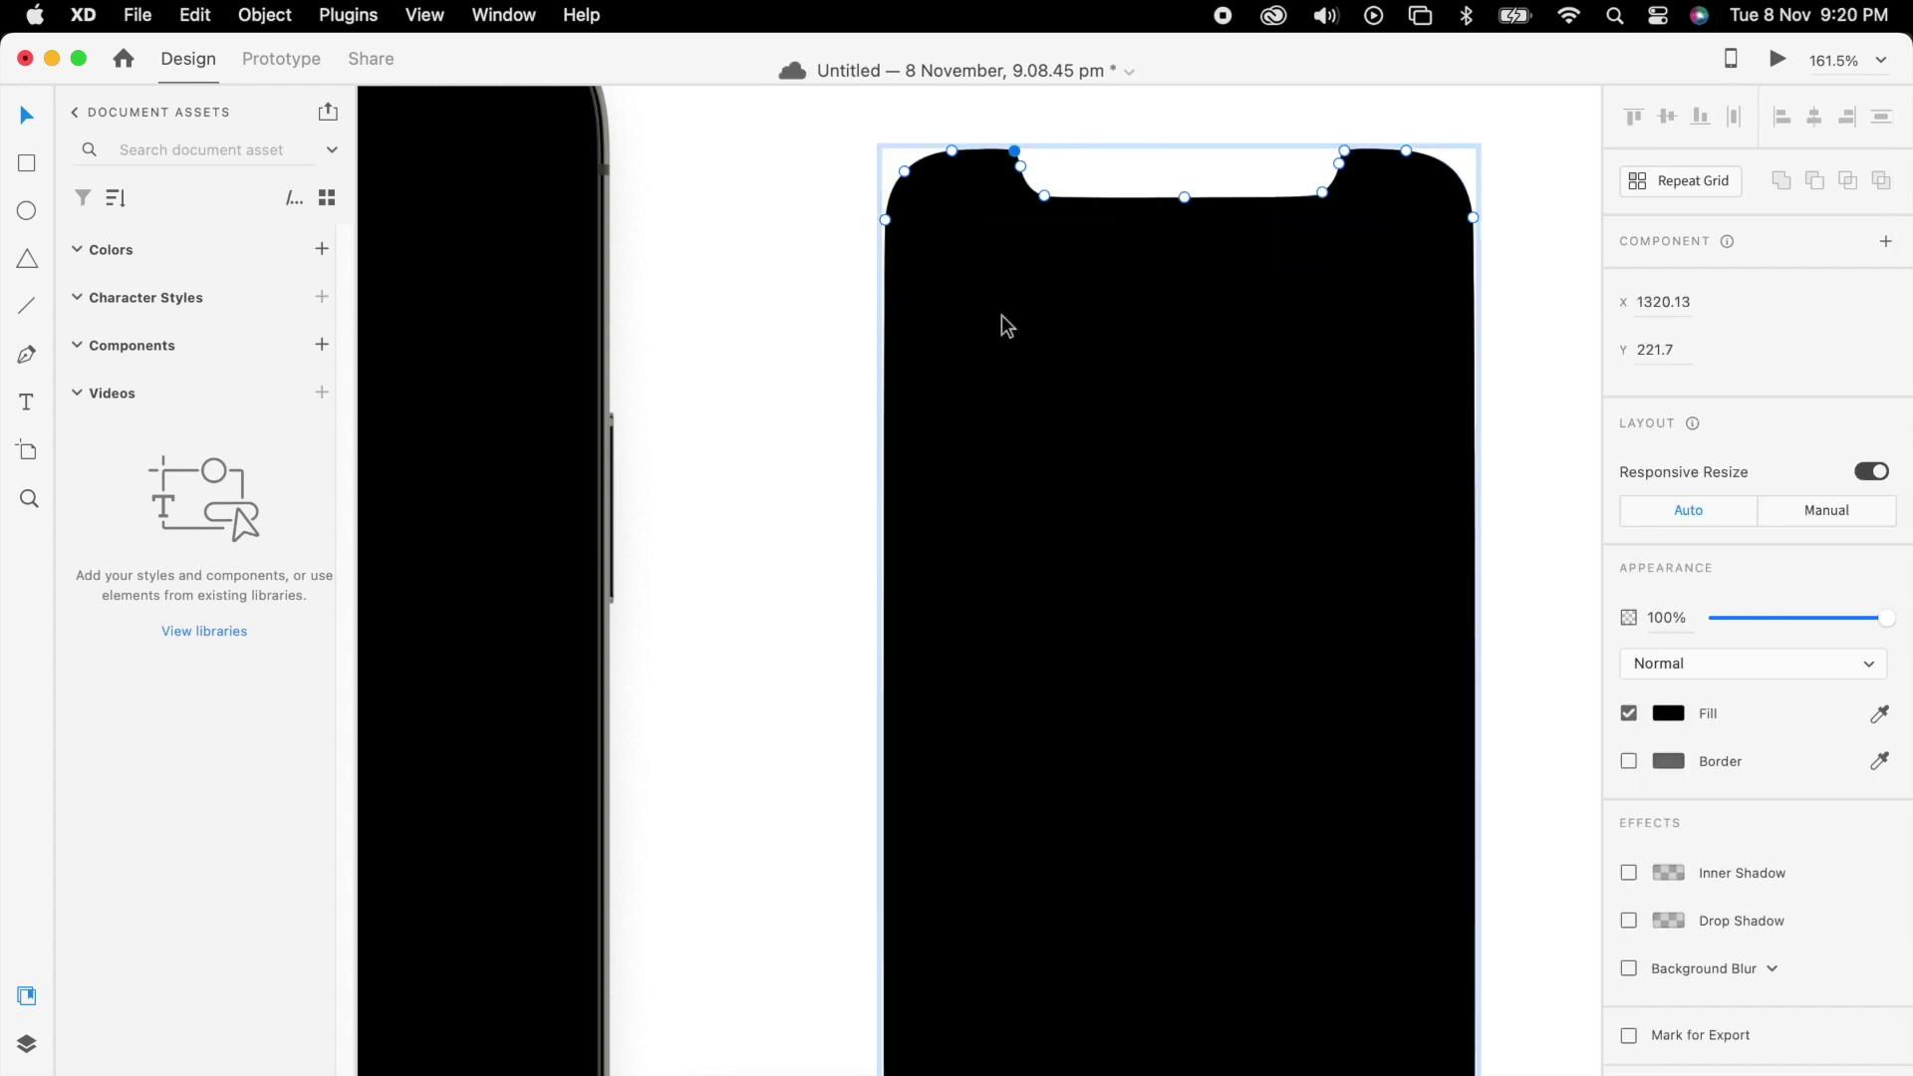
{"action": "scroll", "coordinate": [1069, 449], "scroll_direction": "down", "scroll_amount": 5}
{"action": "scroll", "coordinate": [1068, 448], "scroll_direction": "down", "scroll_amount": 2}
{"action": "left_click_drag", "start_coordinate": [948, 640], "coordinate": [1395, 1060]}
{"action": "key", "text": "Delete"}
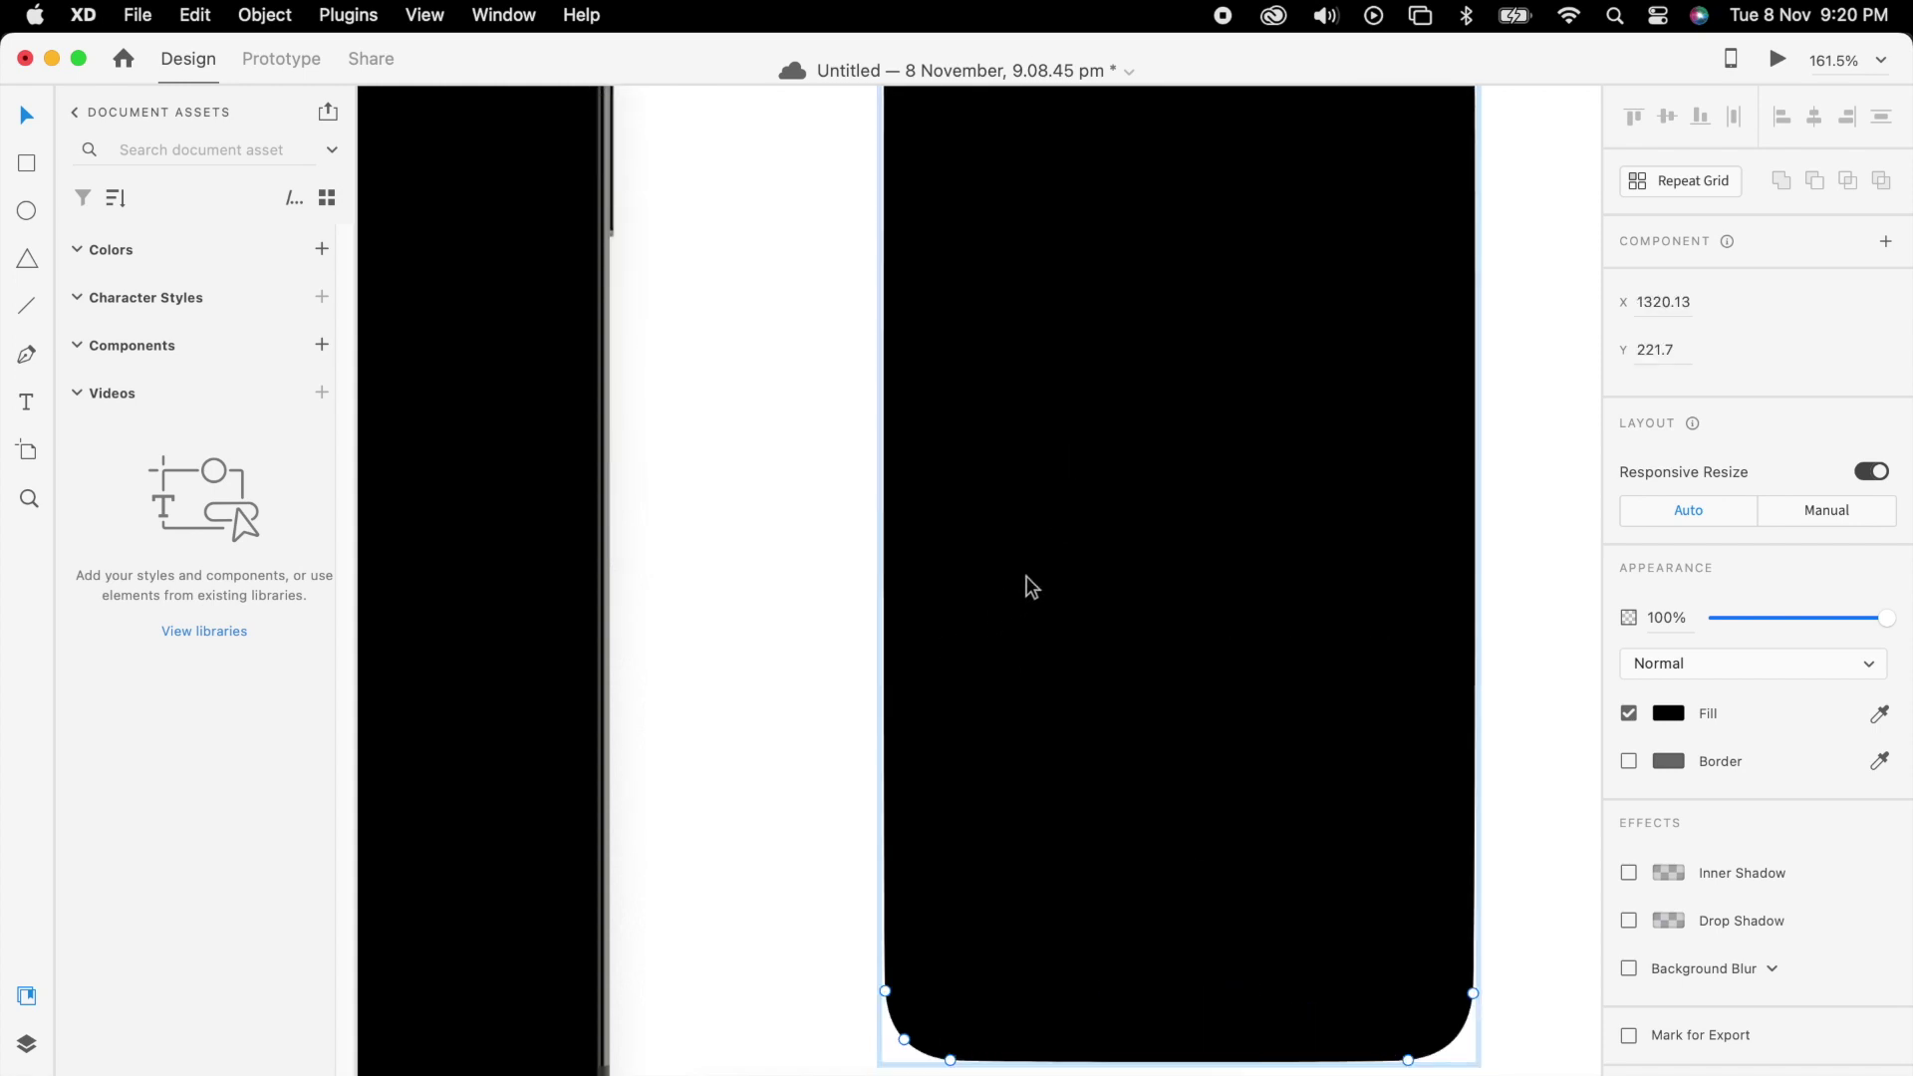
{"action": "scroll", "coordinate": [1031, 586], "scroll_direction": "down", "scroll_amount": 5}
{"action": "key", "text": "Escape"}
{"action": "scroll", "coordinate": [1302, 517], "scroll_direction": "down", "scroll_amount": 3}
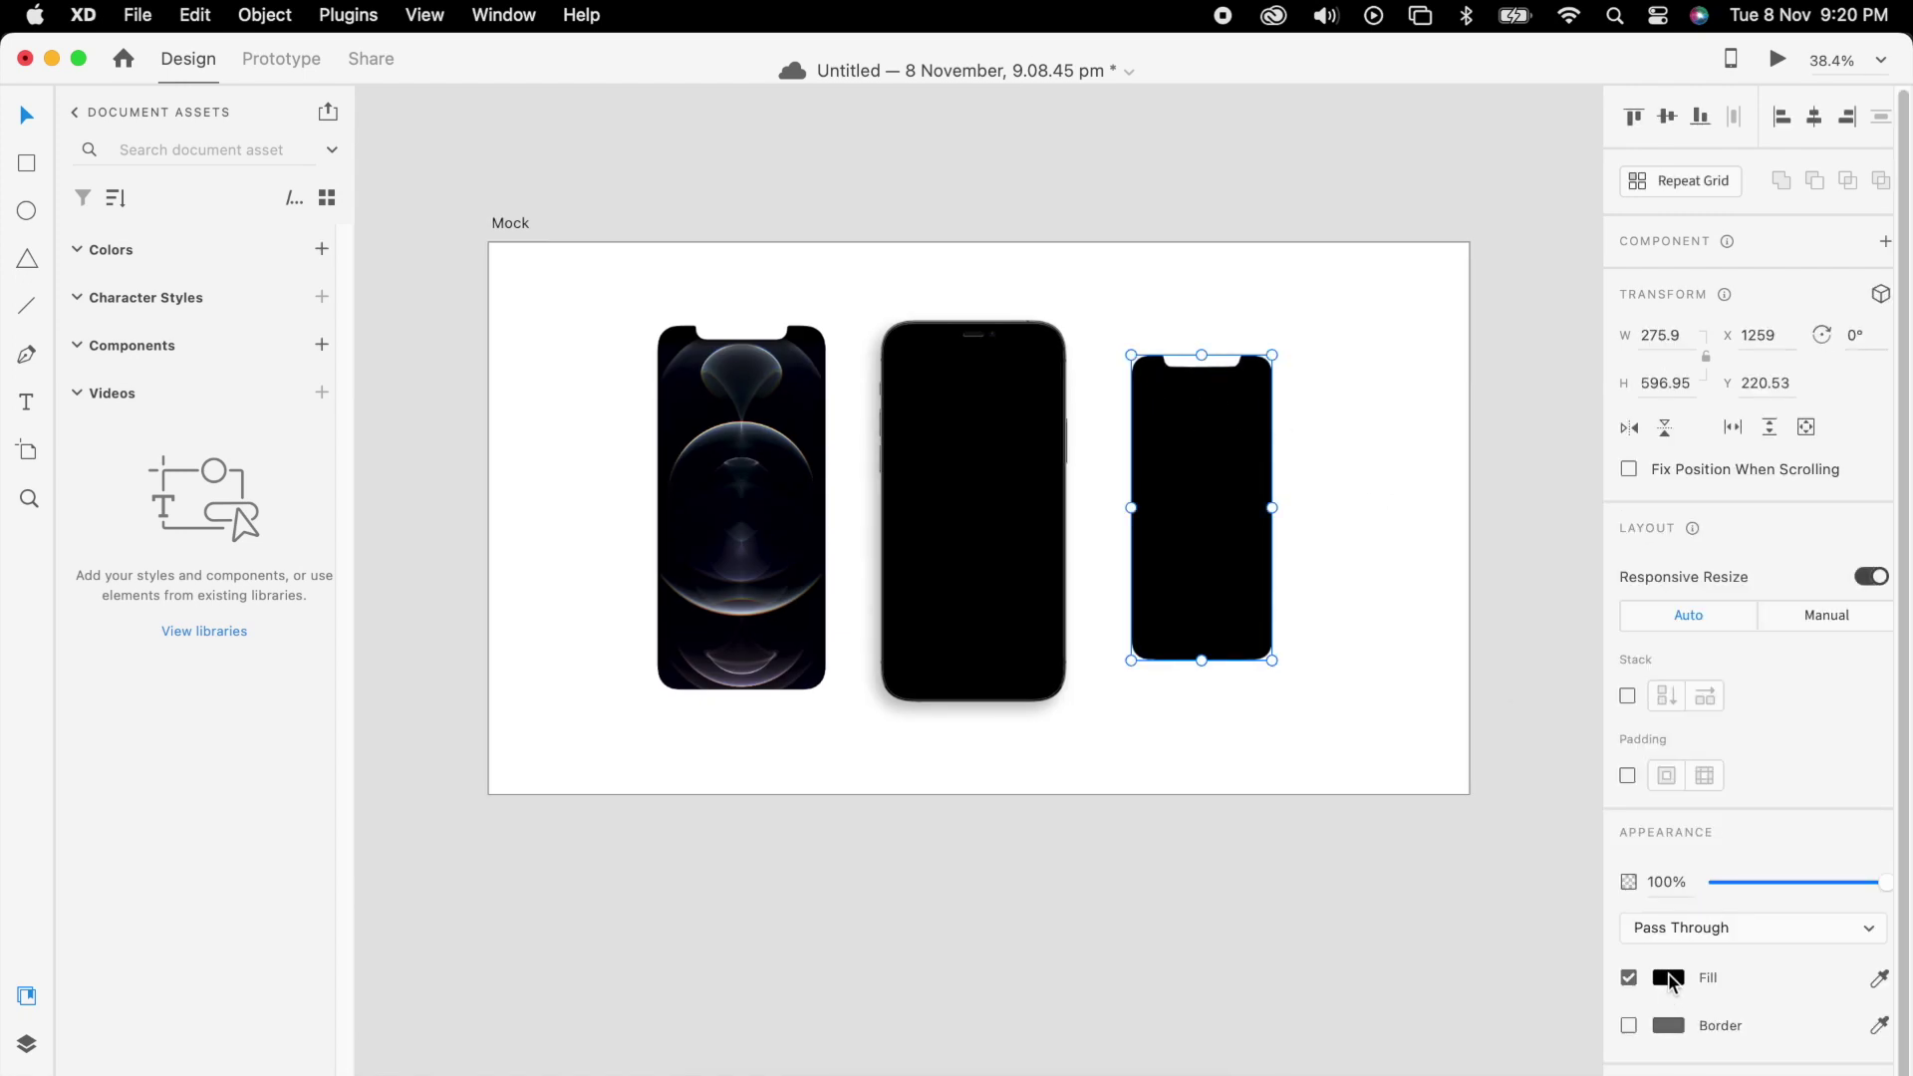
Fill the notched screen shape with pink #F7B0B0 and move it onto the middle phone
{"action": "left_click", "coordinate": [1669, 977]}
{"action": "left_click_drag", "start_coordinate": [1495, 876], "coordinate": [1410, 803]}
{"action": "left_click", "coordinate": [1413, 654]}
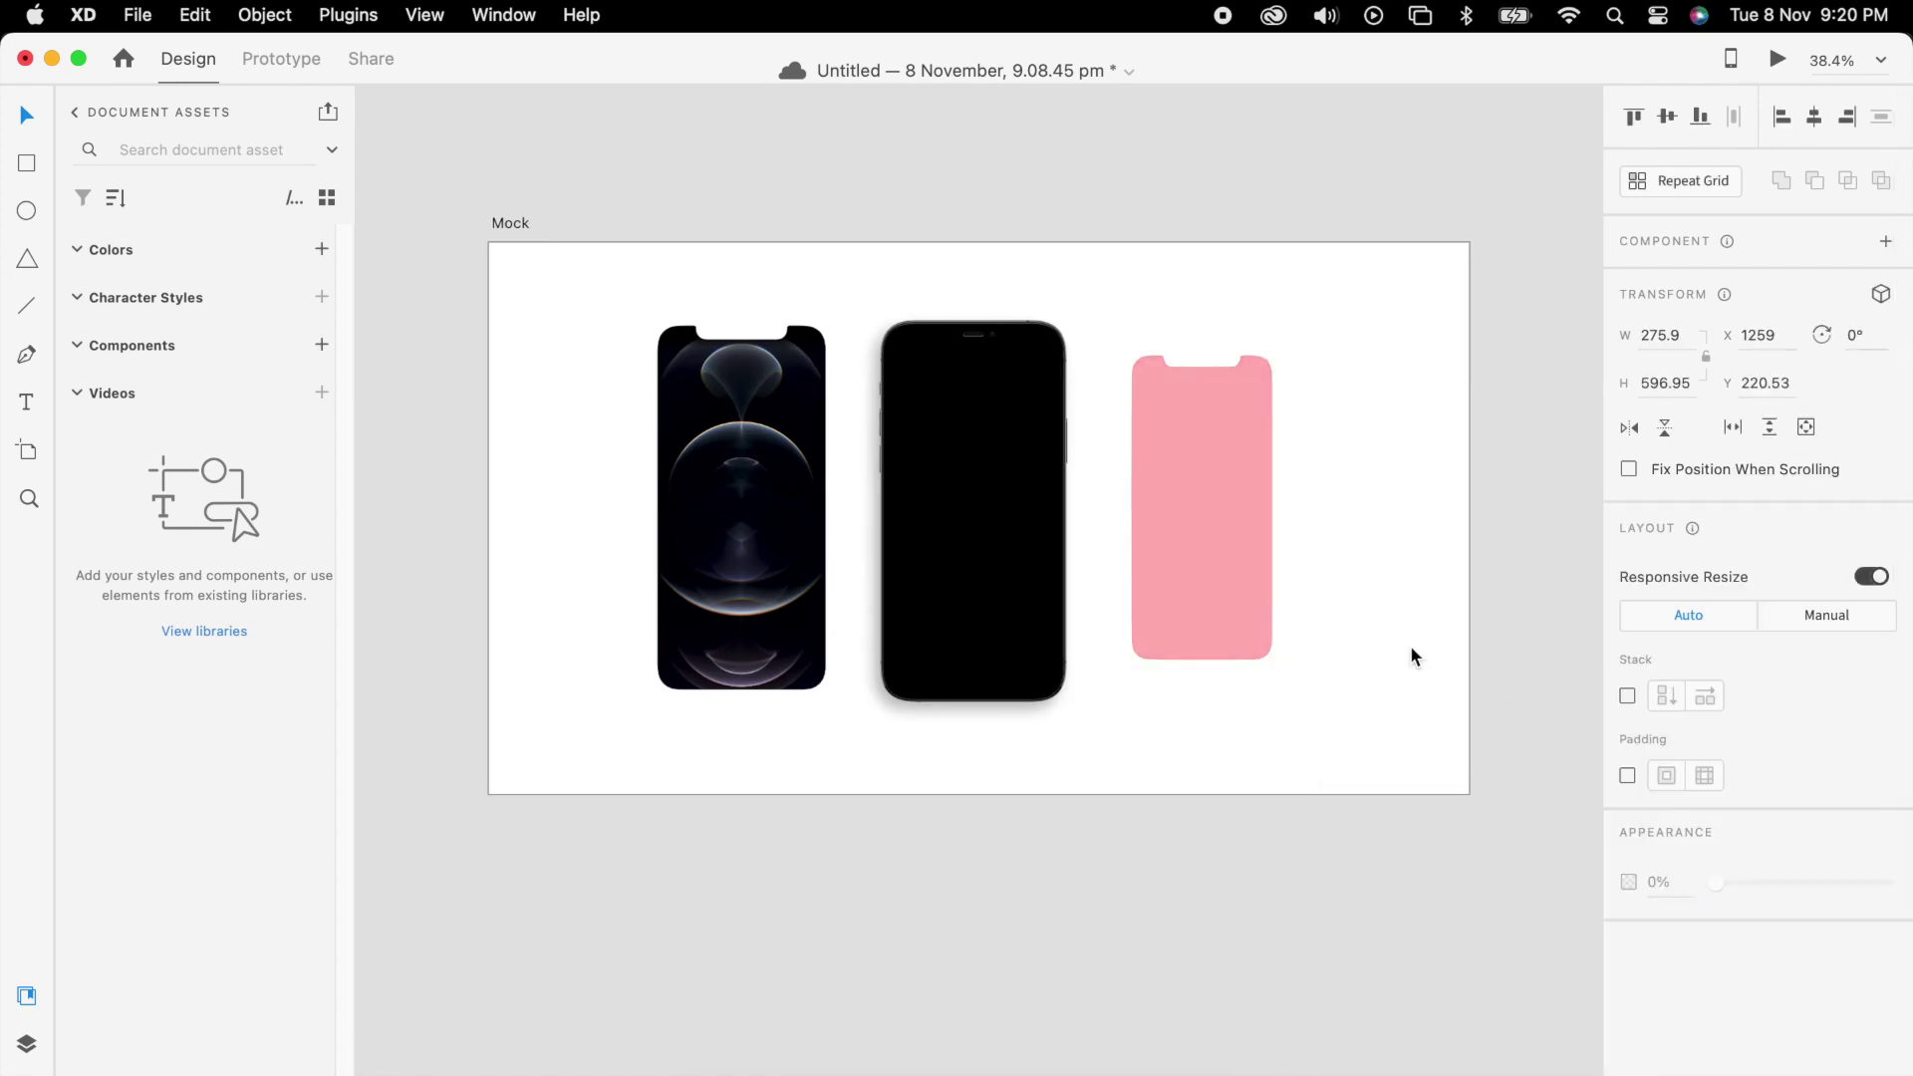
{"action": "left_click_drag", "start_coordinate": [1212, 538], "coordinate": [978, 532]}
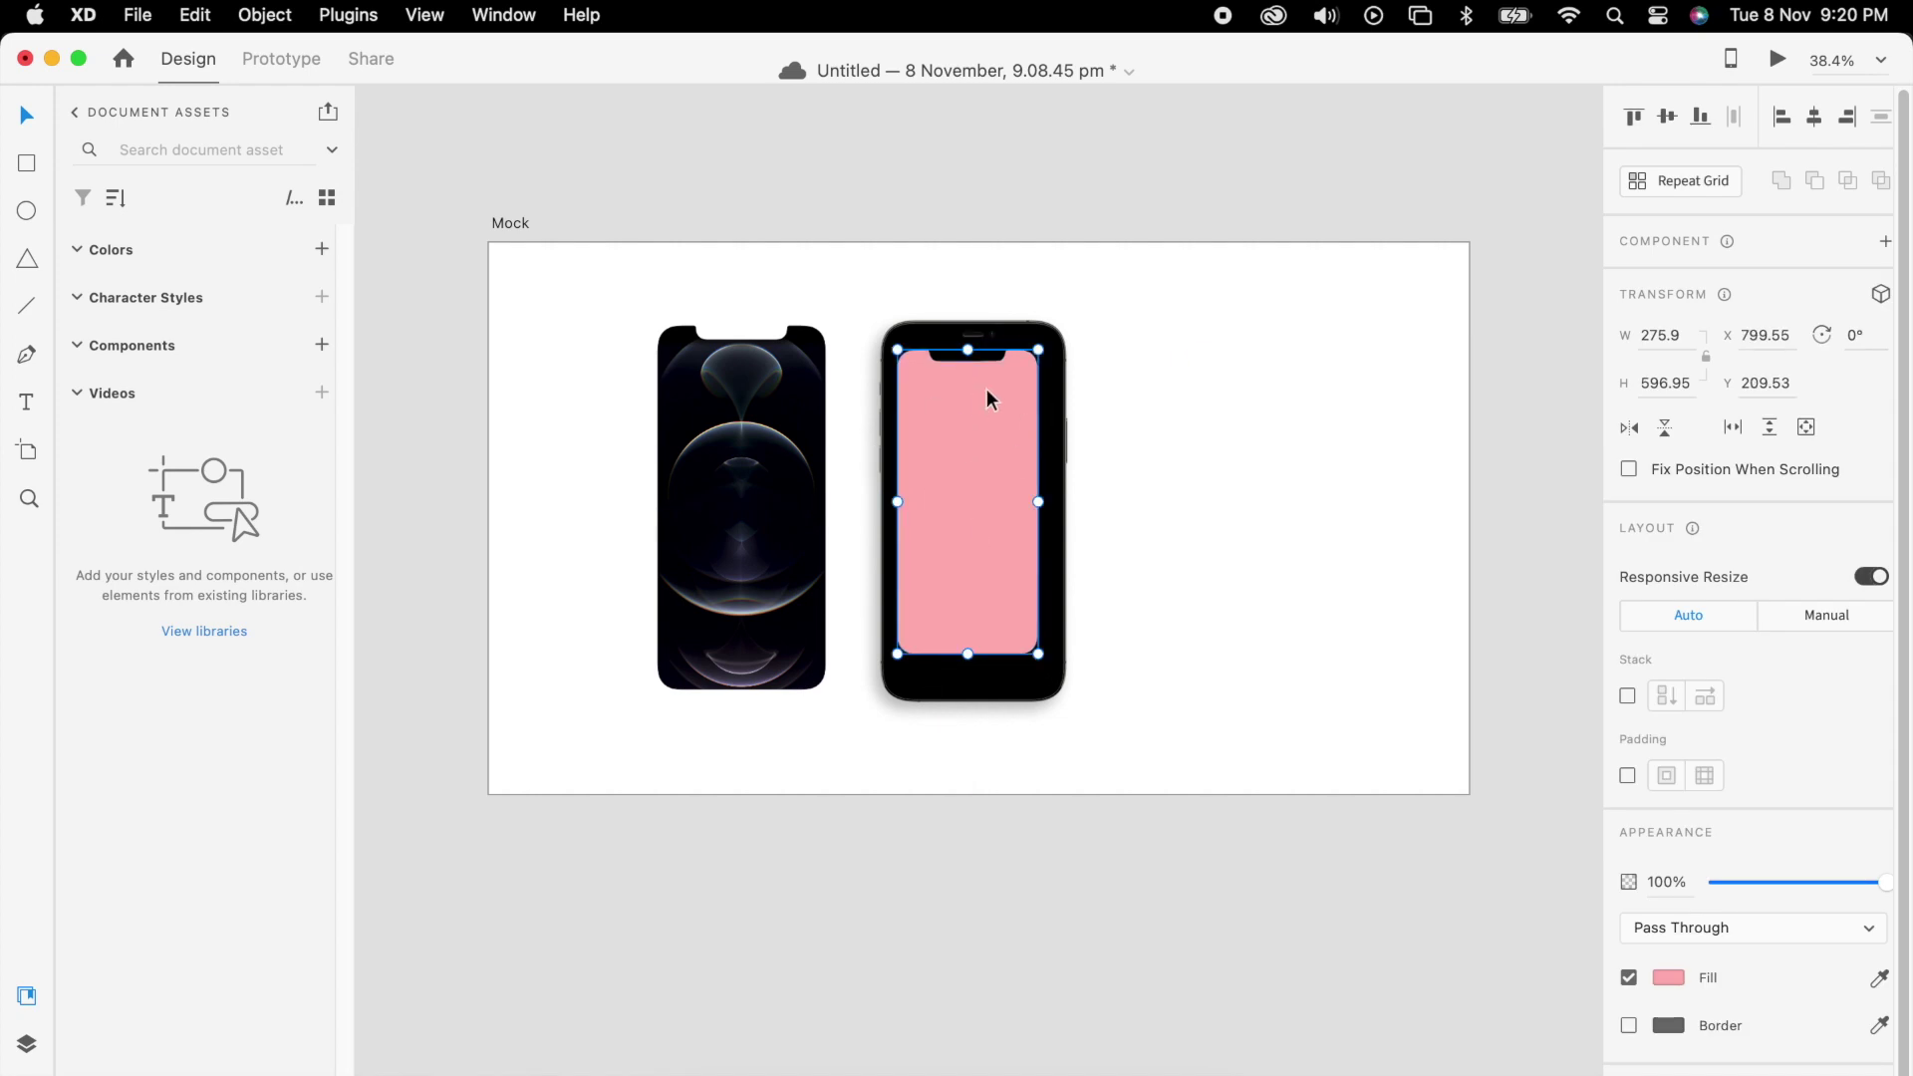
Delete the wallpaper phone image and stretch the pink screen to 330.02×714.04 over the display
{"action": "left_click", "coordinate": [754, 413]}
{"action": "key", "text": "Delete"}
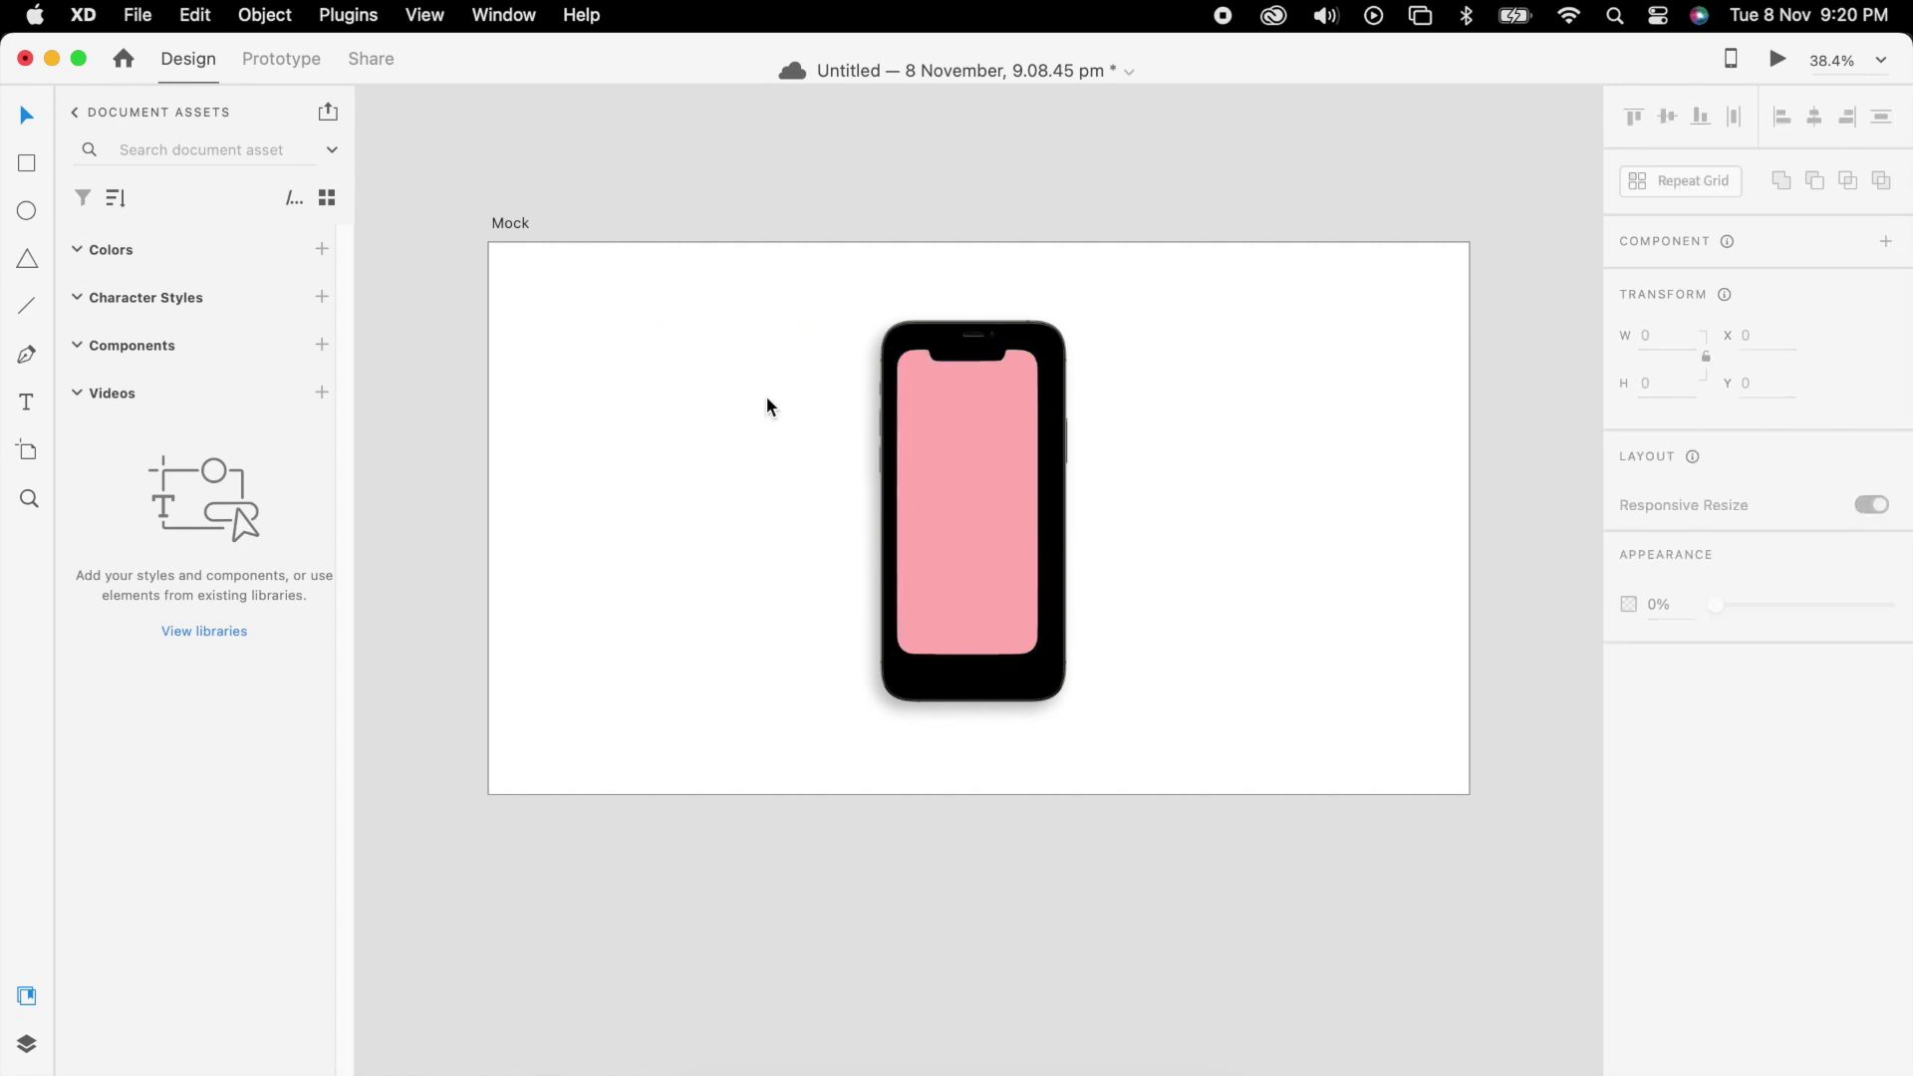
{"action": "scroll", "coordinate": [907, 424], "scroll_direction": "up", "scroll_amount": 5}
{"action": "left_click", "coordinate": [973, 444]}
{"action": "left_click_drag", "start_coordinate": [974, 442], "coordinate": [972, 432]}
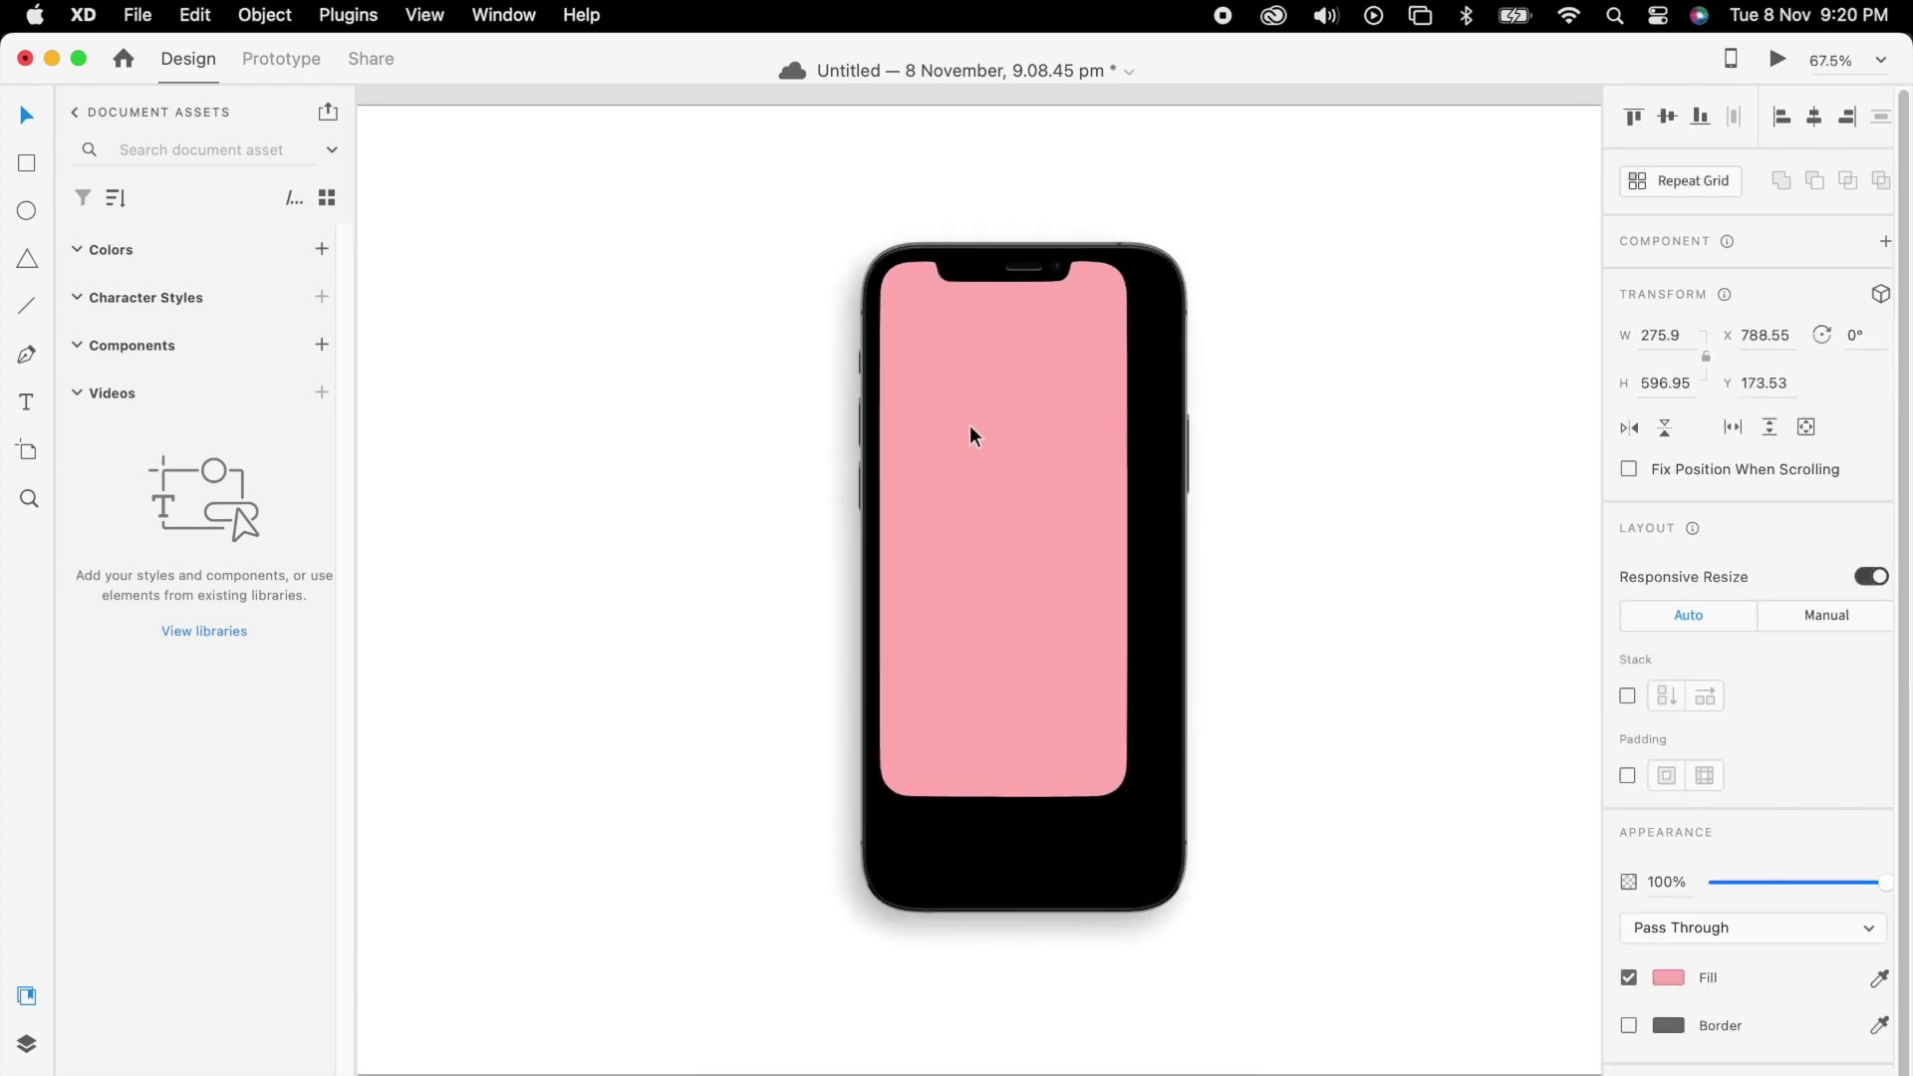
{"action": "left_click_drag", "start_coordinate": [1144, 807], "coordinate": [1179, 905]}
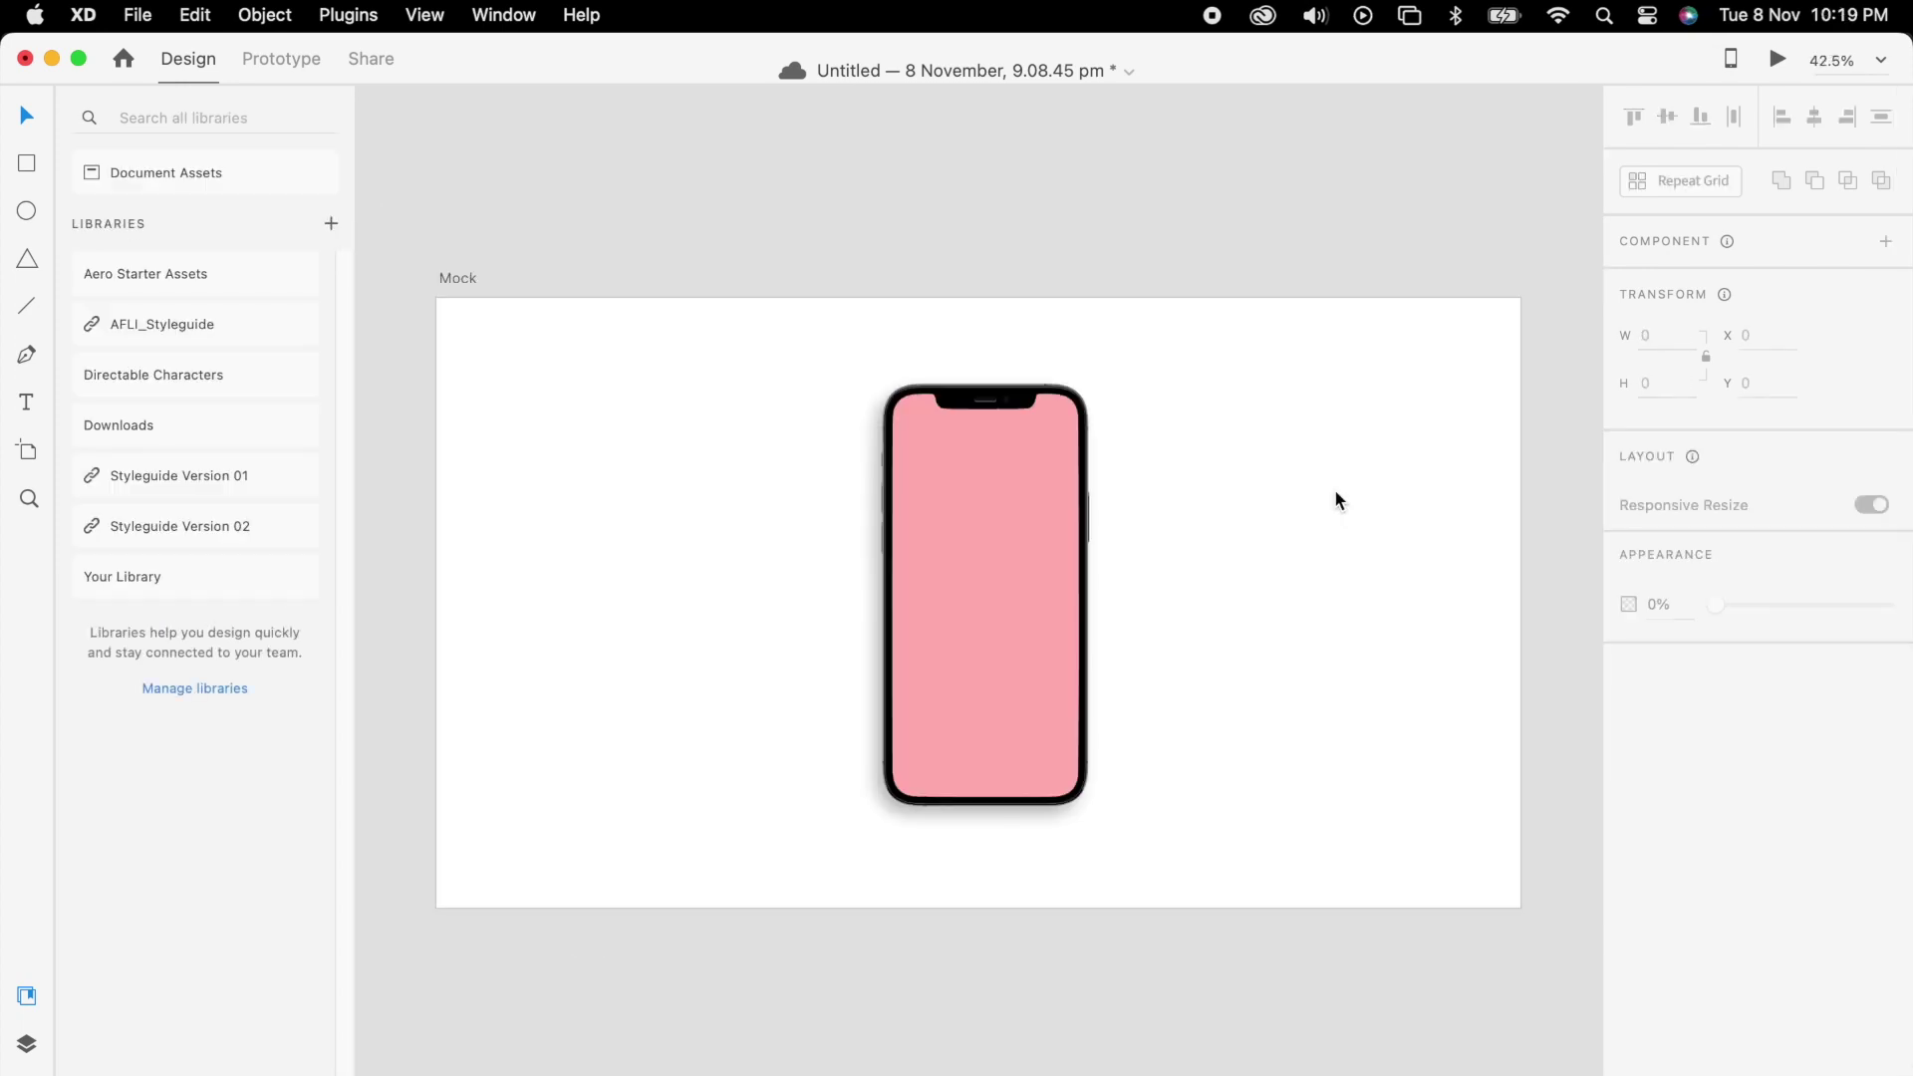
Drag candy shop.mp4 from Finder's Video folder onto the pink phone screen and select it
{"action": "key", "text": "super+Tab"}
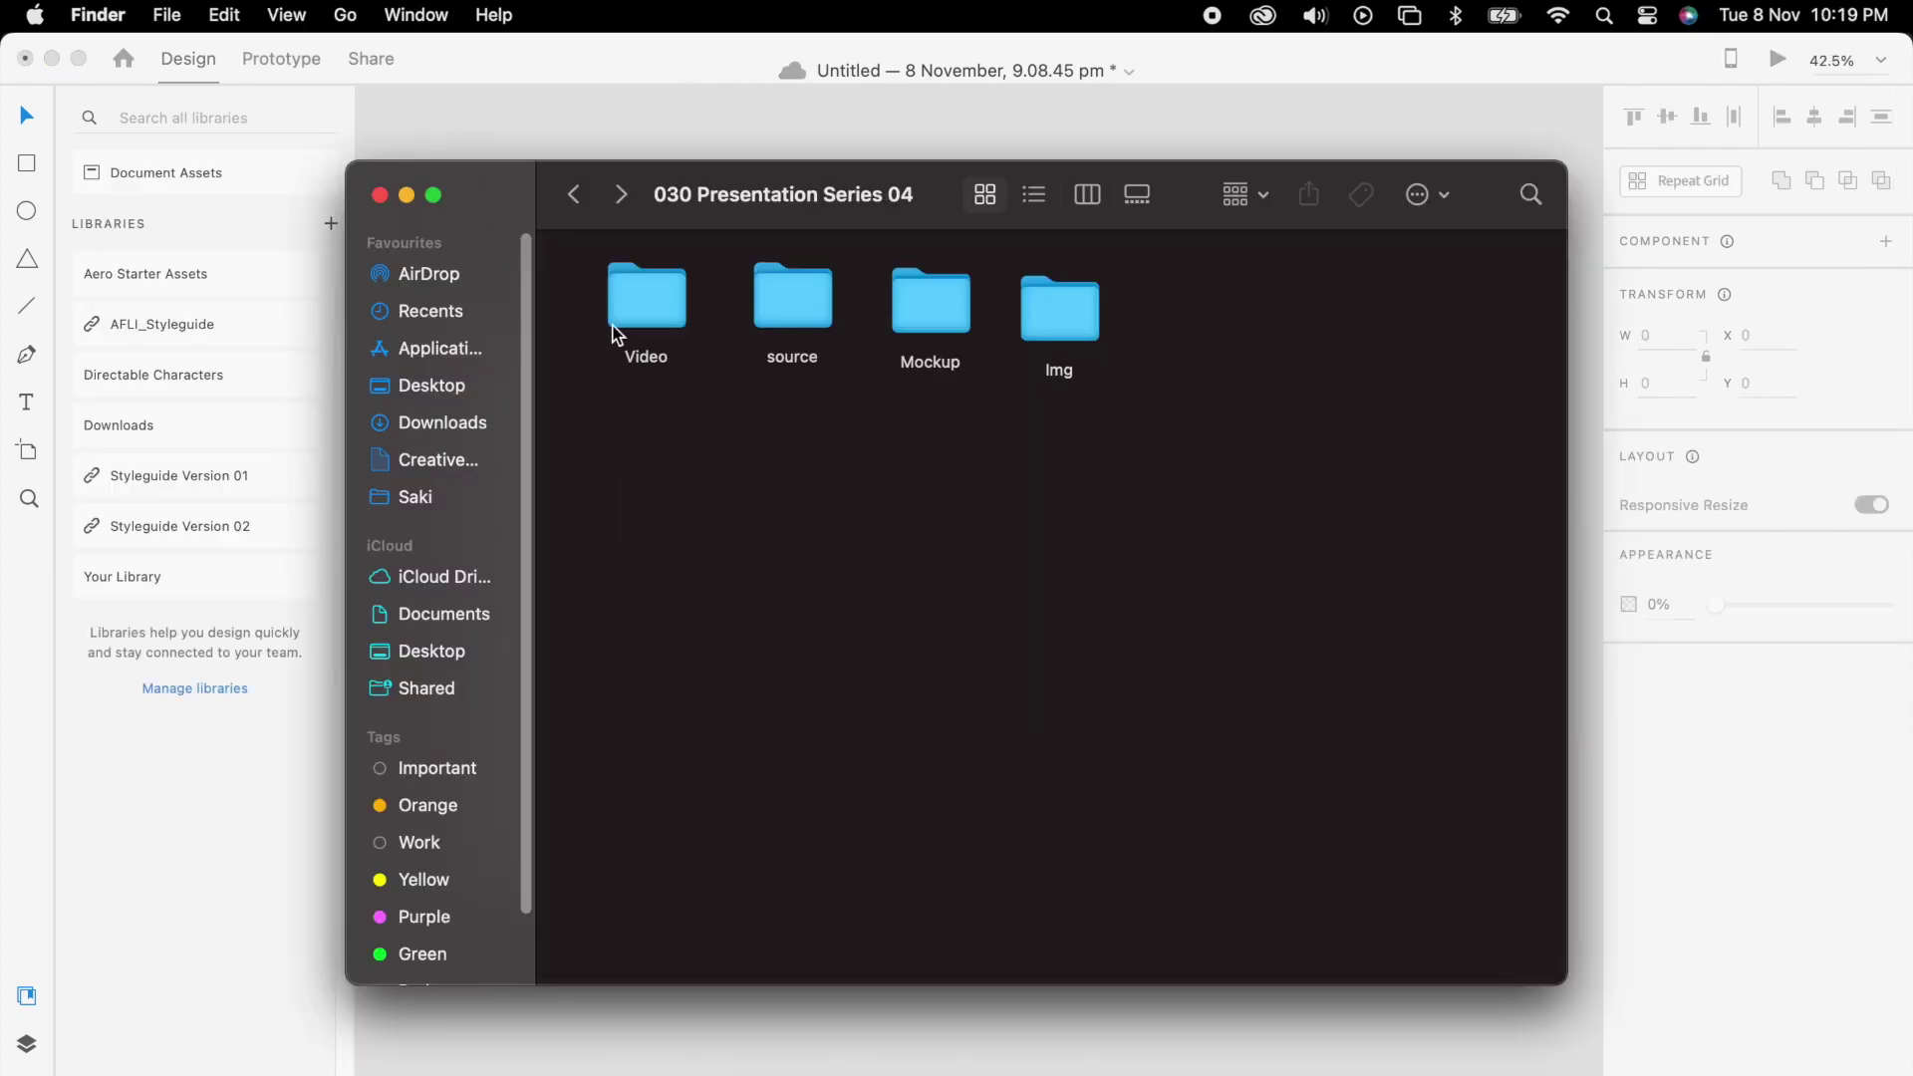
{"action": "double_click", "coordinate": [638, 325]}
{"action": "left_click_drag", "start_coordinate": [654, 289], "coordinate": [952, 479]}
{"action": "key", "text": "super+Tab"}
{"action": "left_click", "coordinate": [1213, 517]}
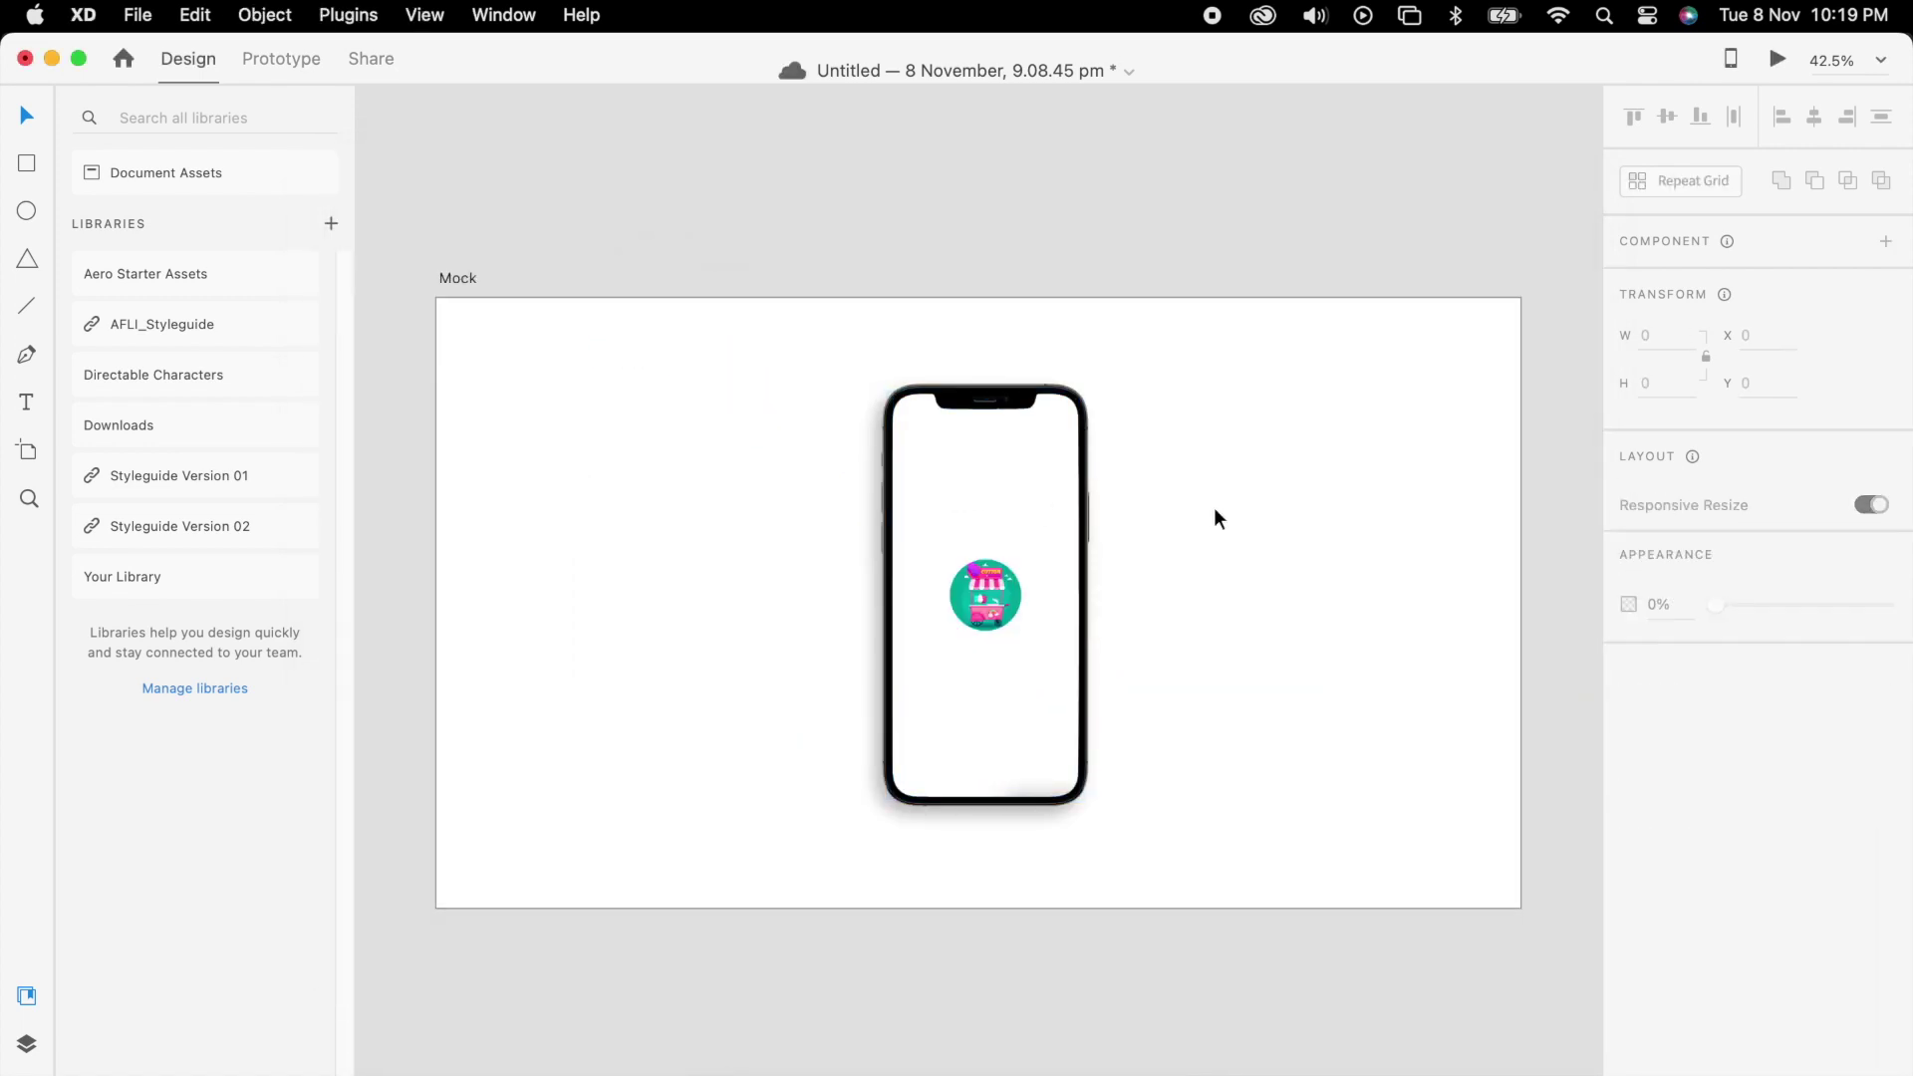
{"action": "left_click", "coordinate": [1064, 555]}
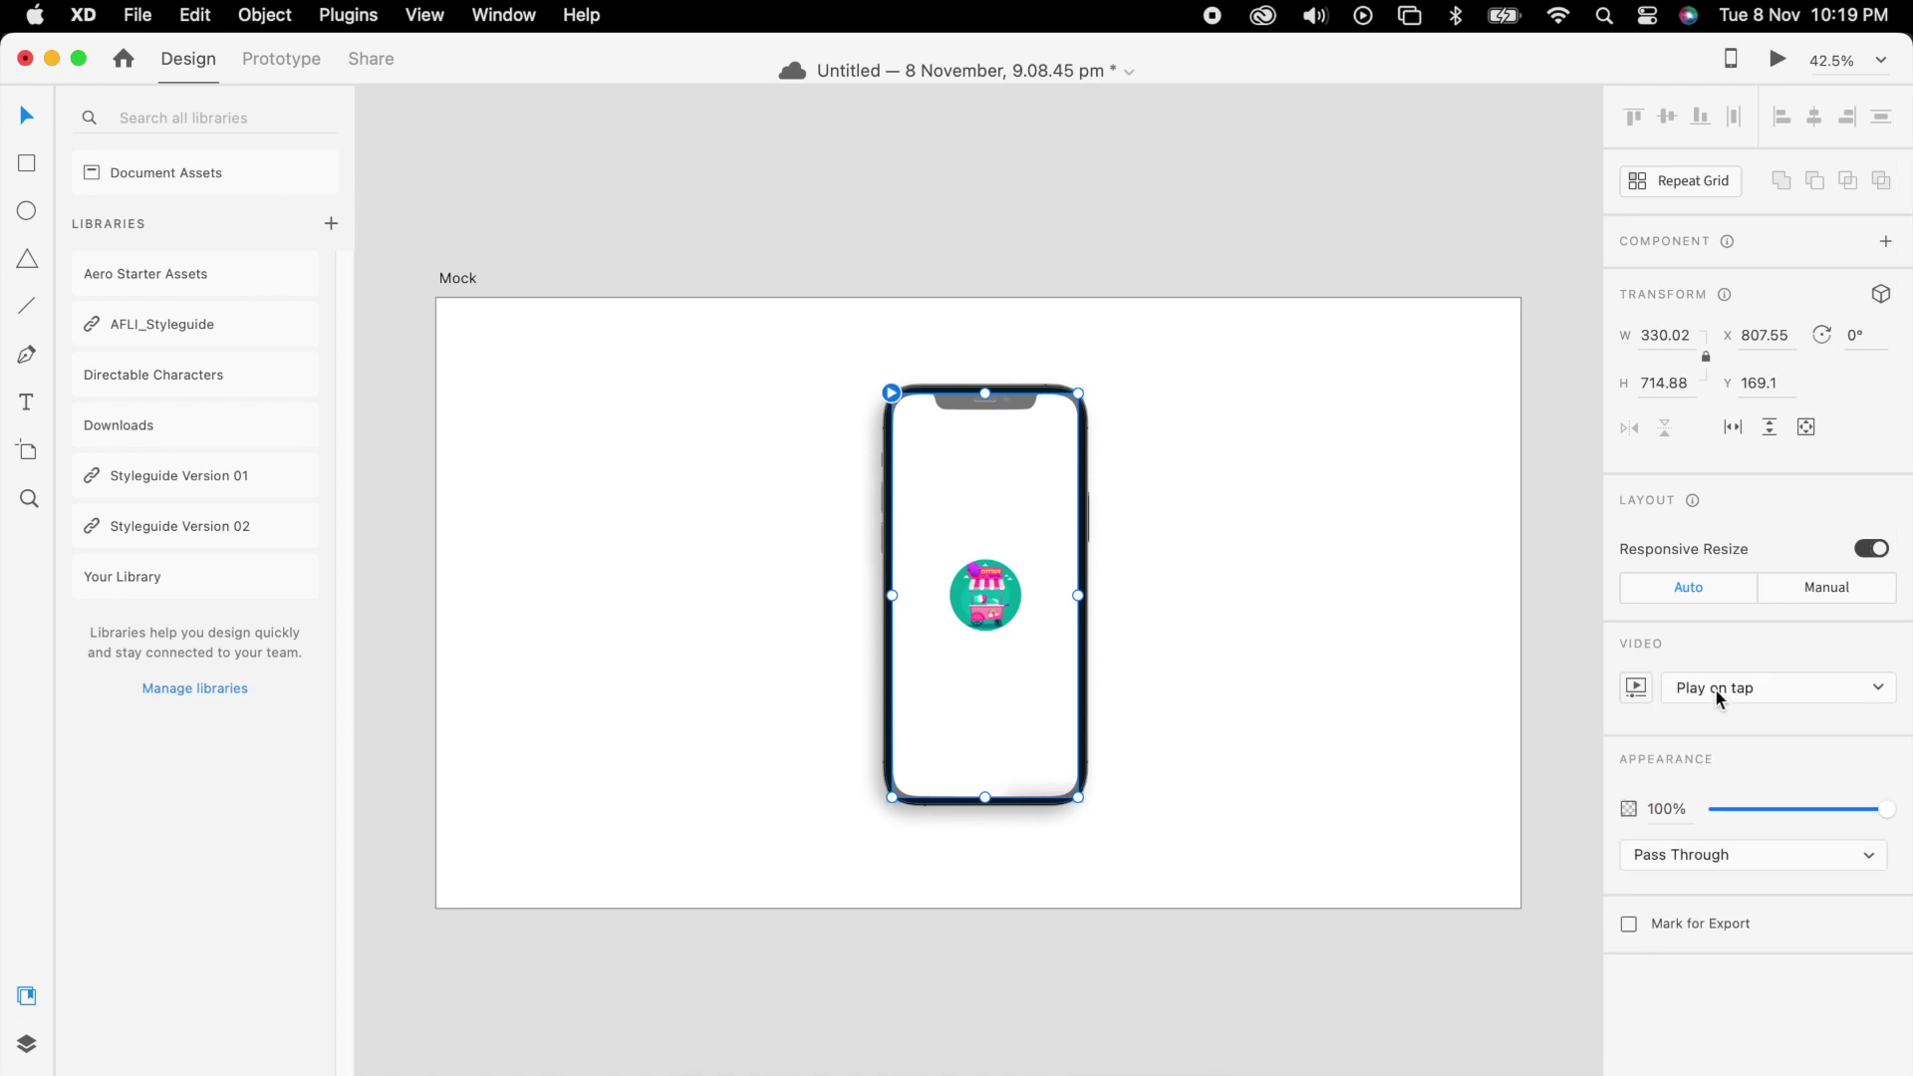
Set the candy shop video to Play automatically and open its playback controls
{"action": "left_click", "coordinate": [1716, 698]}
{"action": "left_click", "coordinate": [1716, 719]}
{"action": "left_click", "coordinate": [1637, 689]}
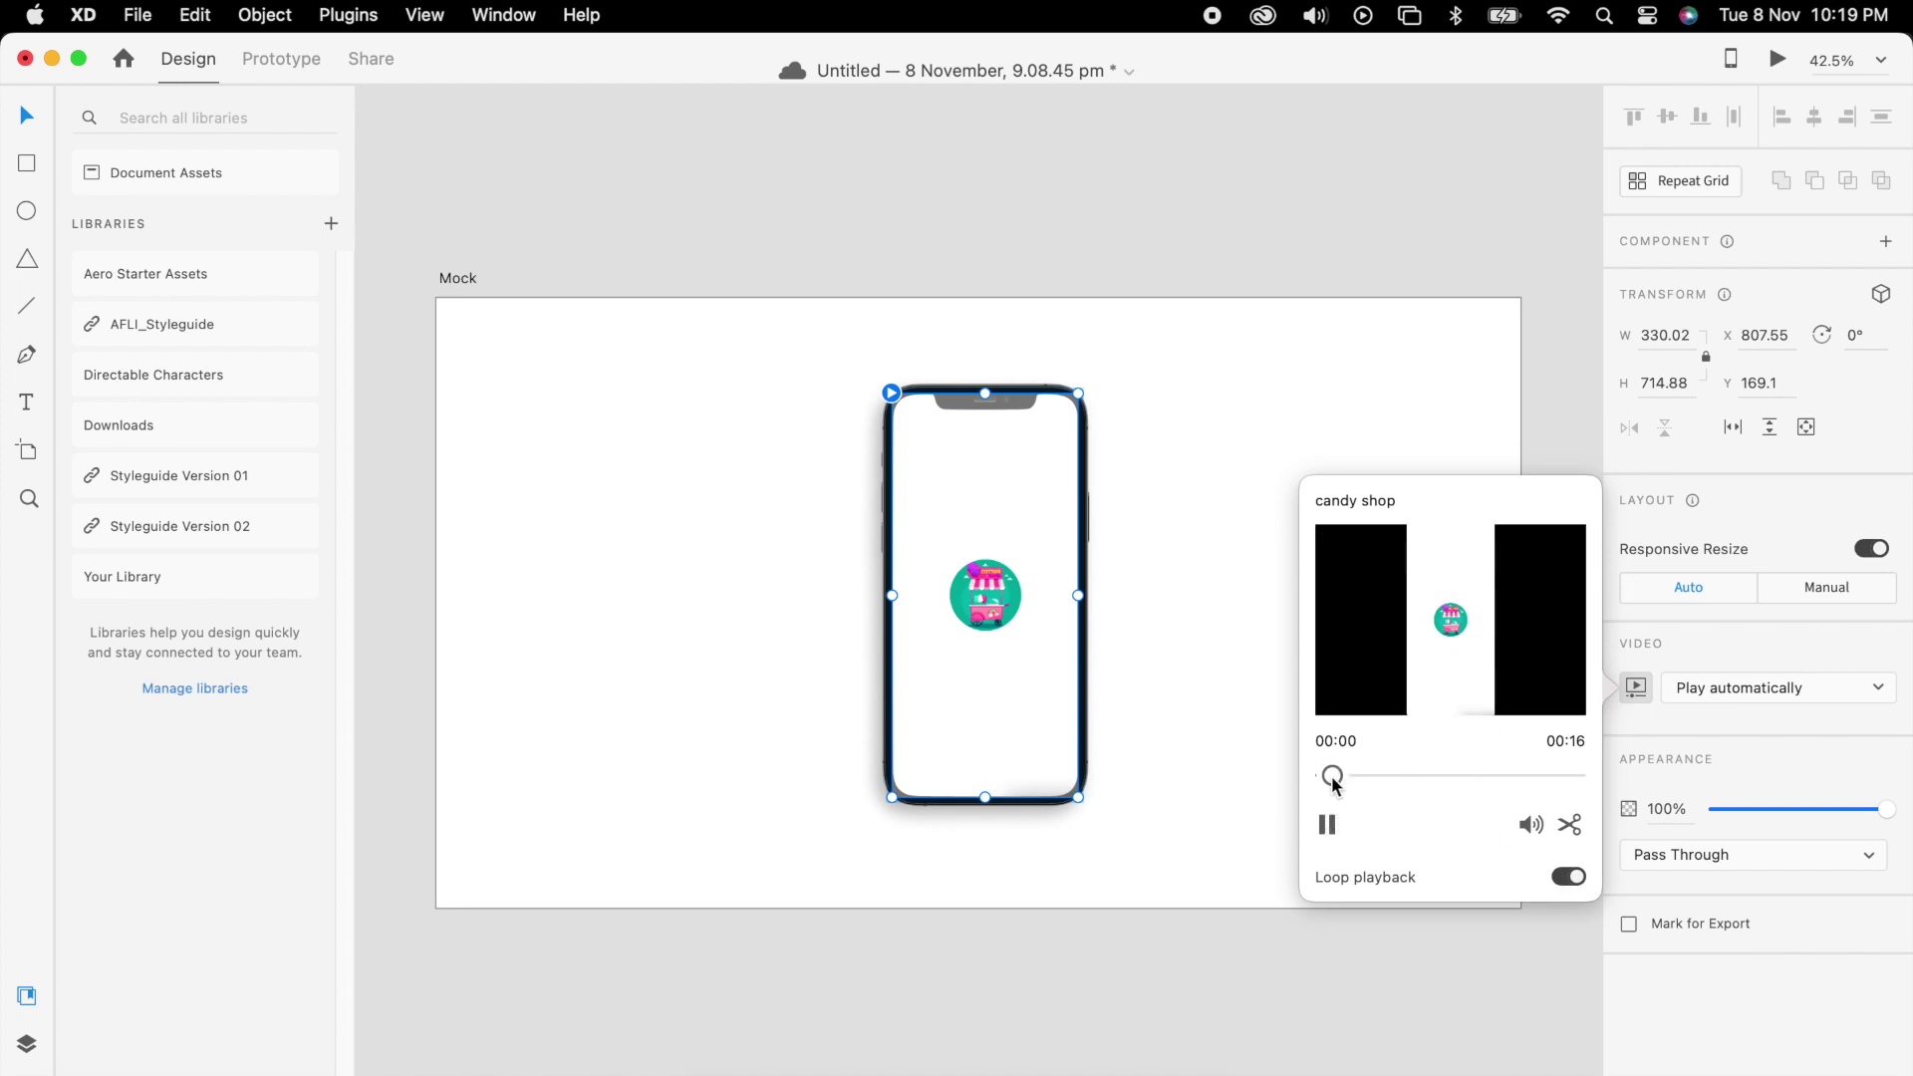
Trim the video to run from 00:02 to 00:11
{"action": "left_click", "coordinate": [1569, 824]}
{"action": "mouse_move", "coordinate": [1333, 781]}
{"action": "left_mouse_down"}
{"action": "mouse_move", "coordinate": [1384, 779]}
{"action": "mouse_move", "coordinate": [1341, 780]}
{"action": "mouse_move", "coordinate": [1367, 784]}
{"action": "left_mouse_up"}
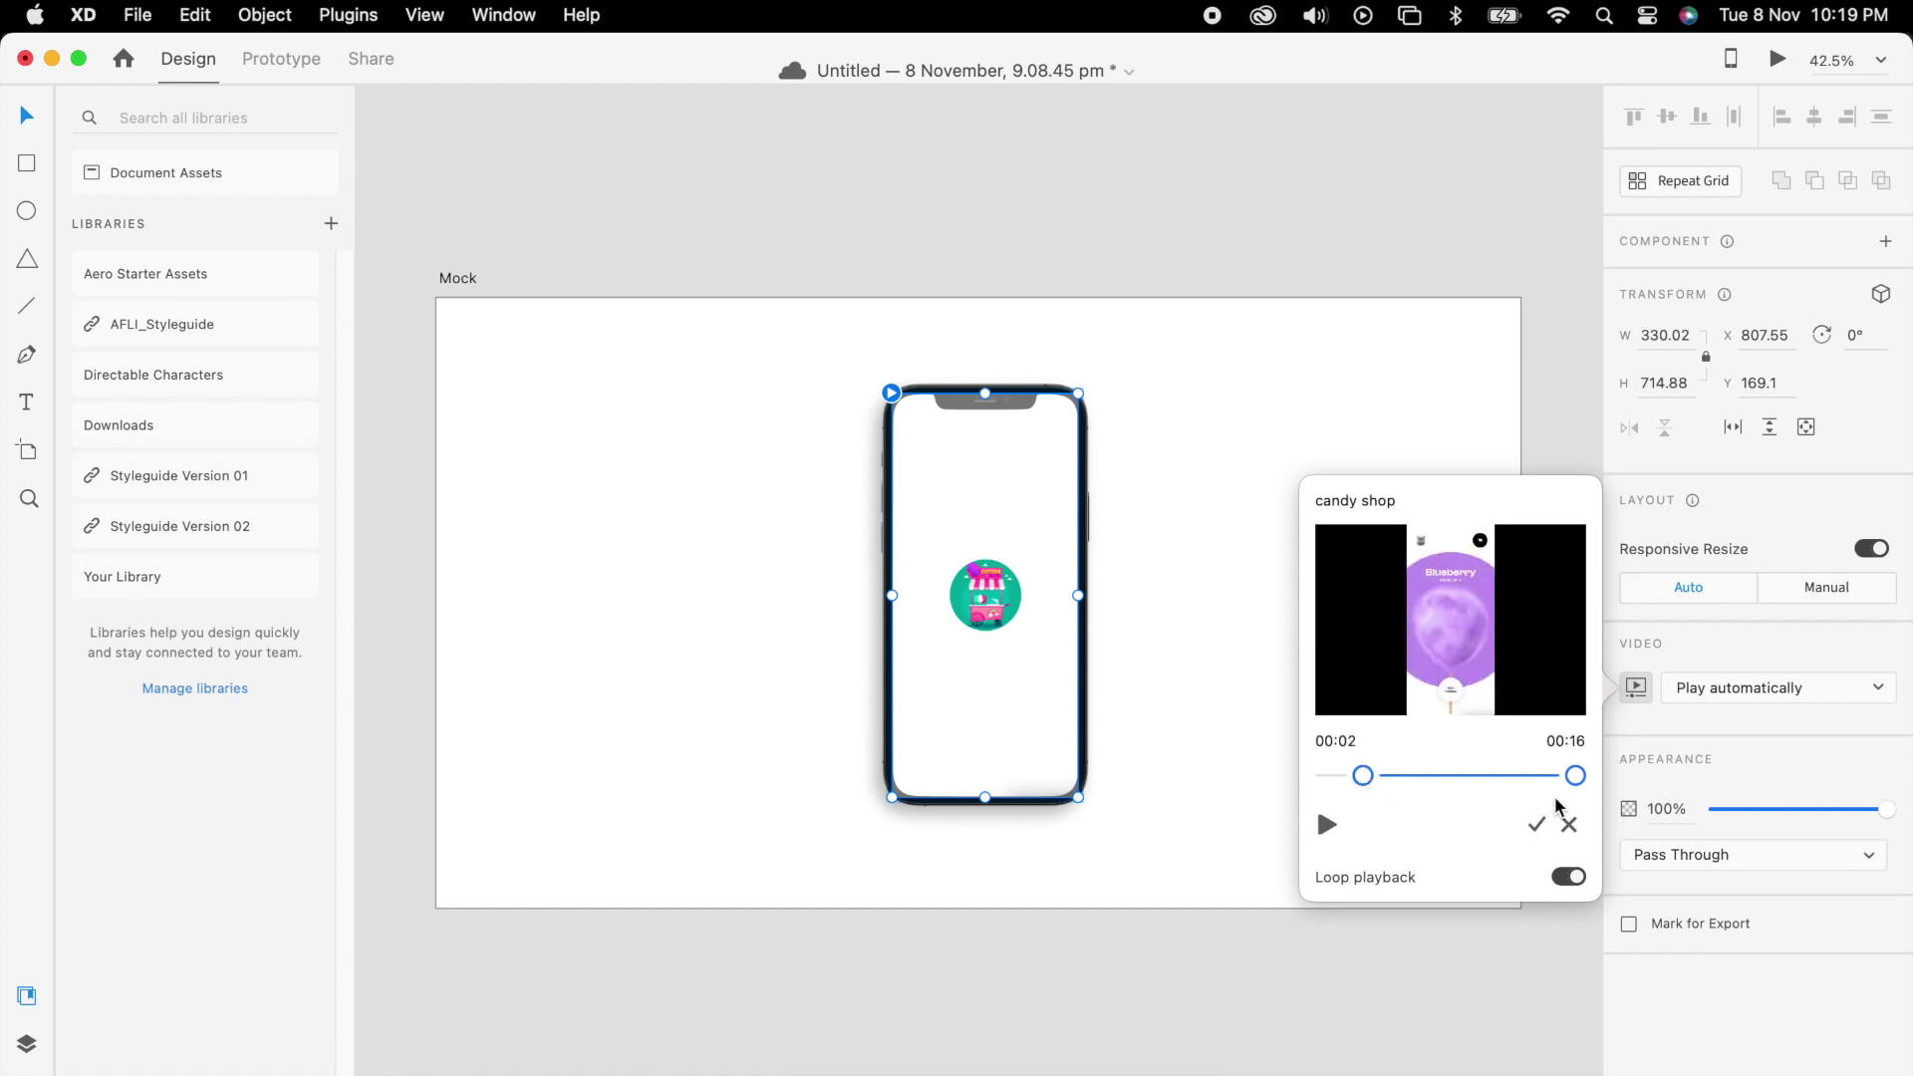
{"action": "left_click_drag", "start_coordinate": [1558, 787], "coordinate": [1541, 792]}
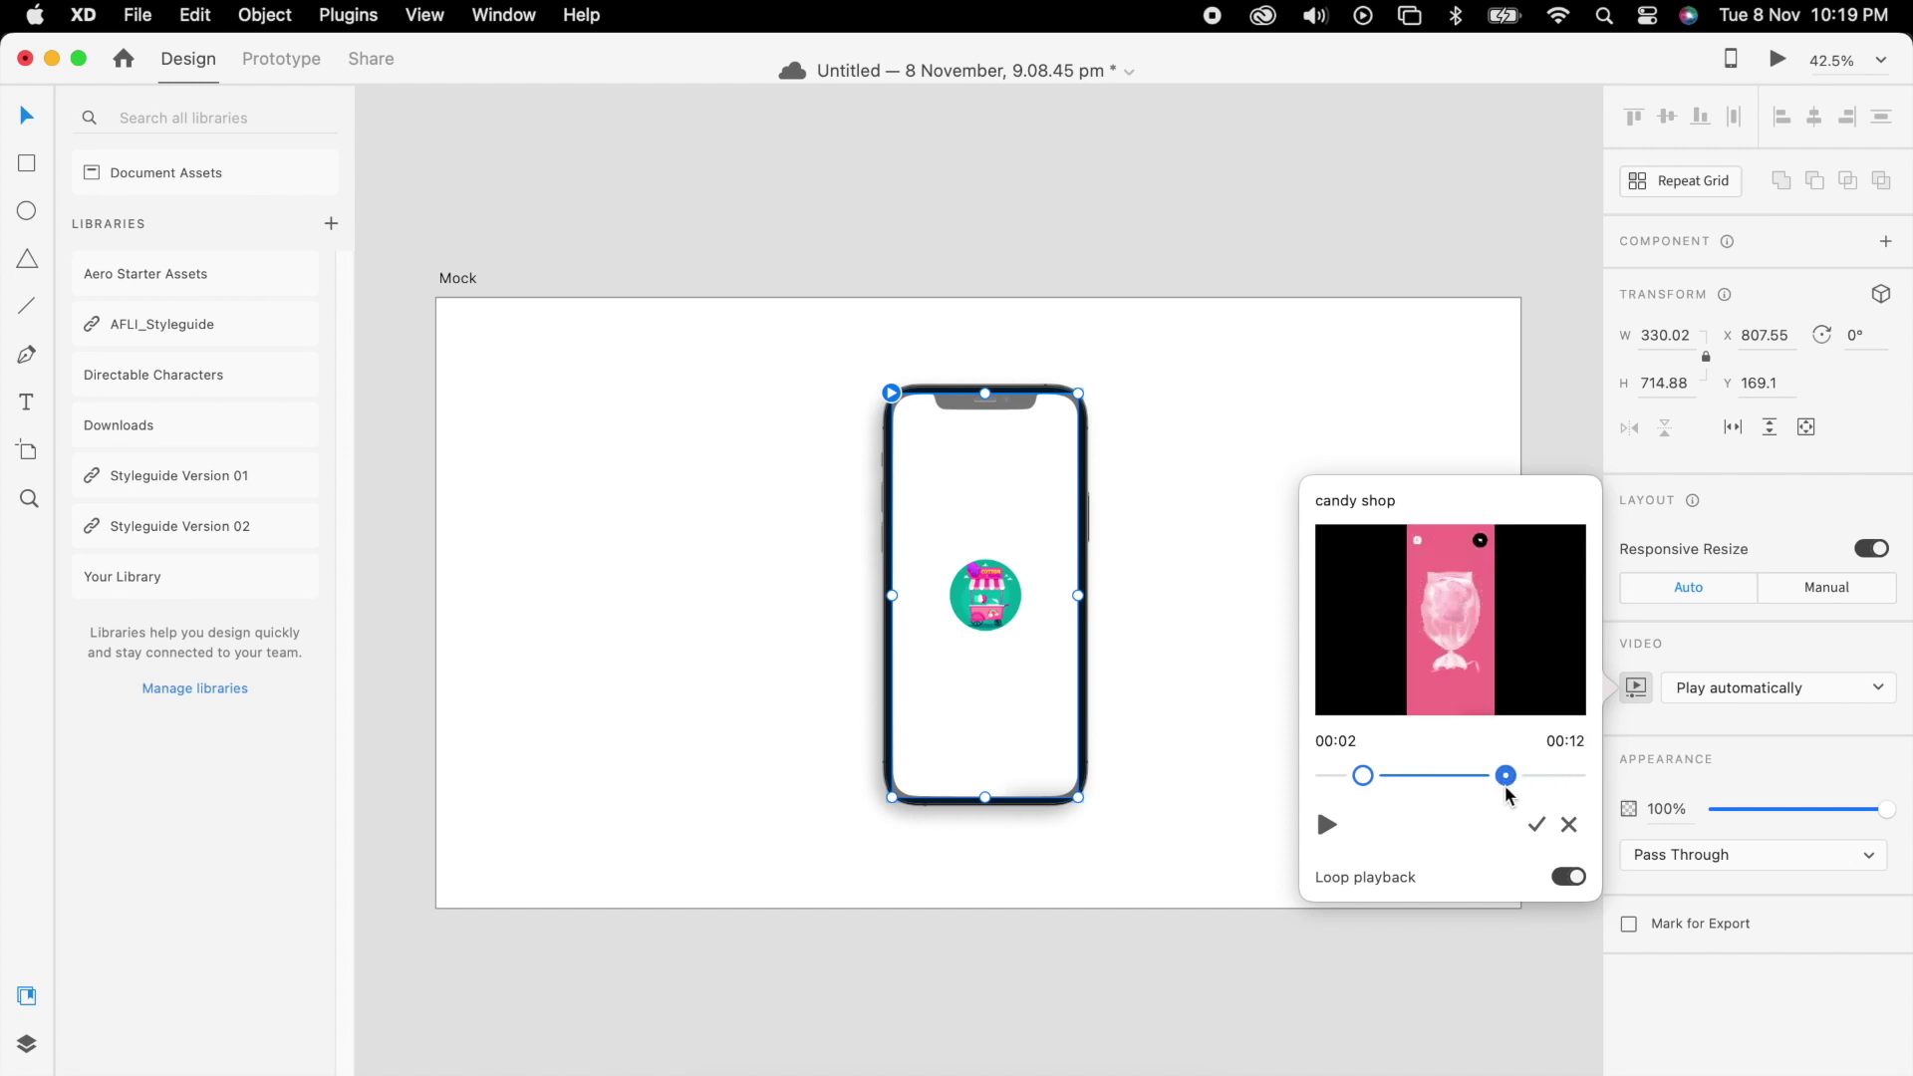
{"action": "left_click_drag", "start_coordinate": [1493, 794], "coordinate": [1495, 787]}
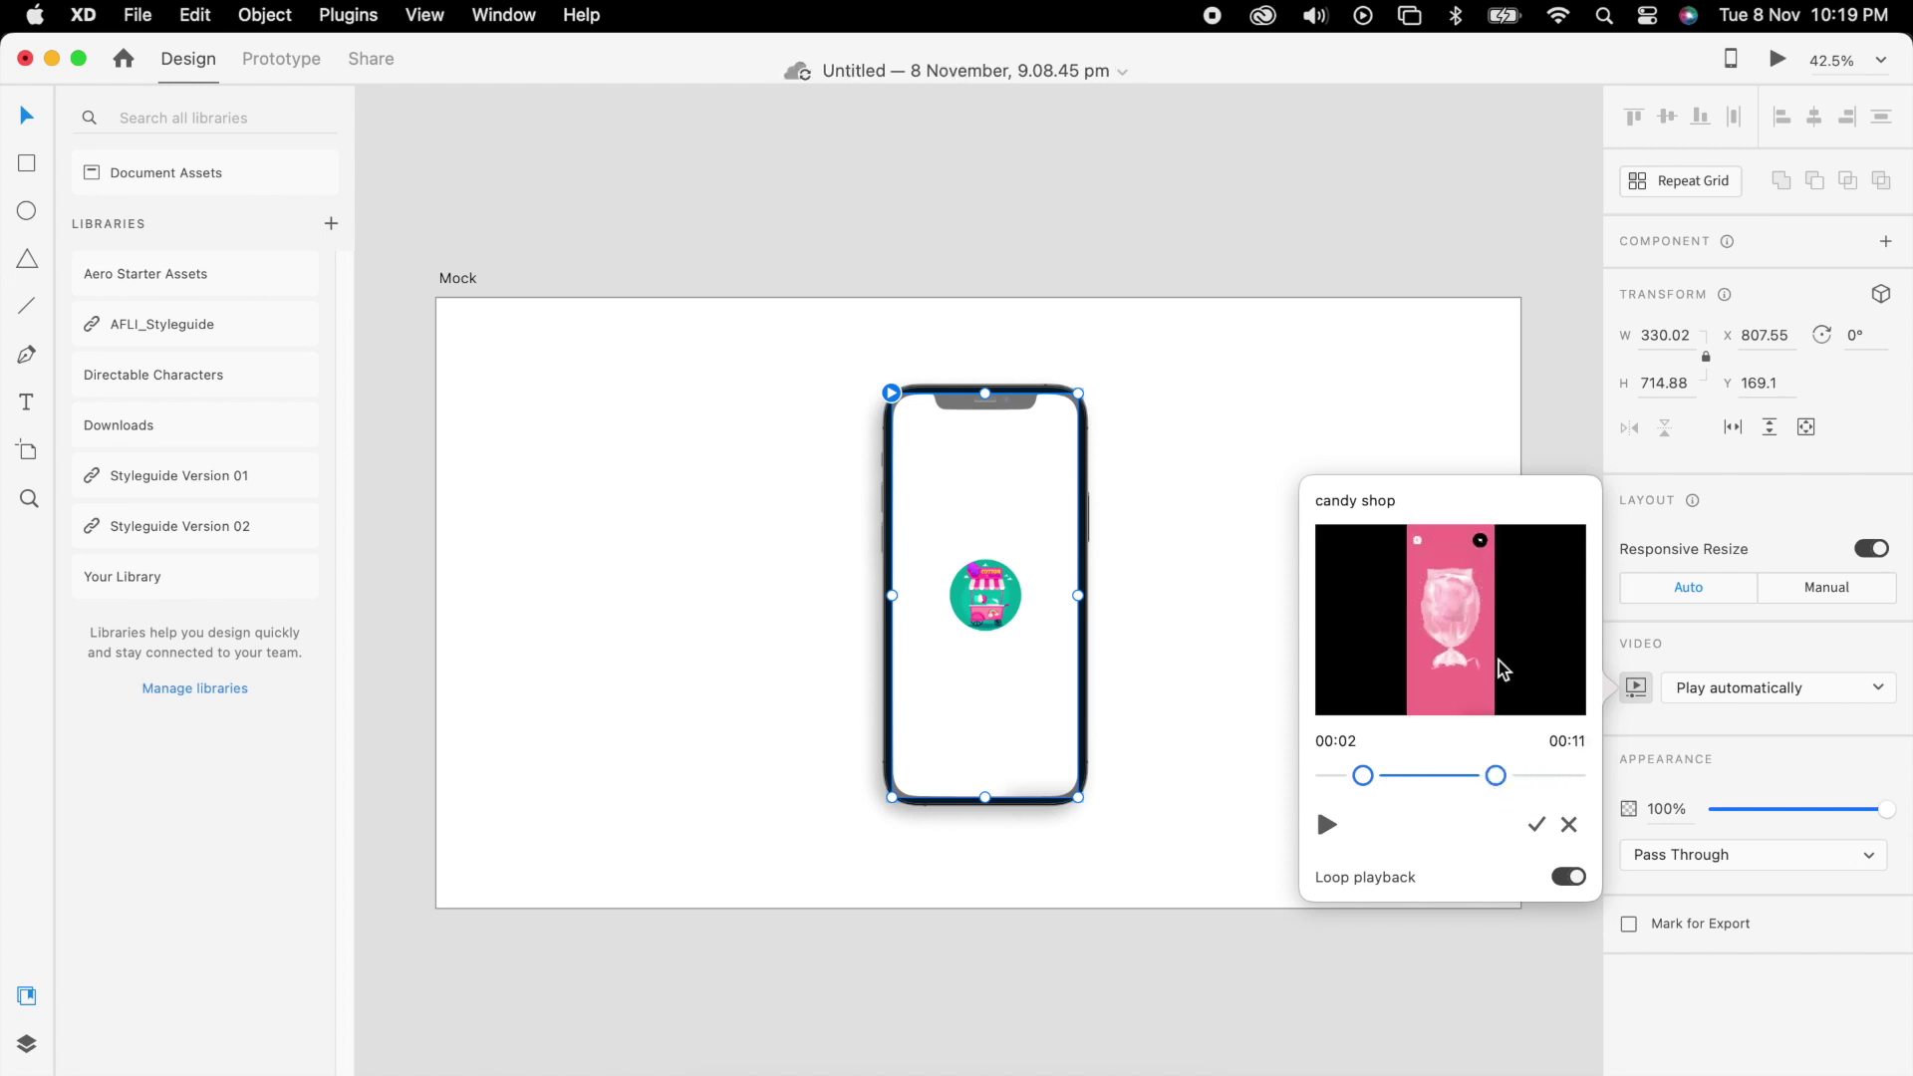
{"action": "left_click", "coordinate": [1536, 826]}
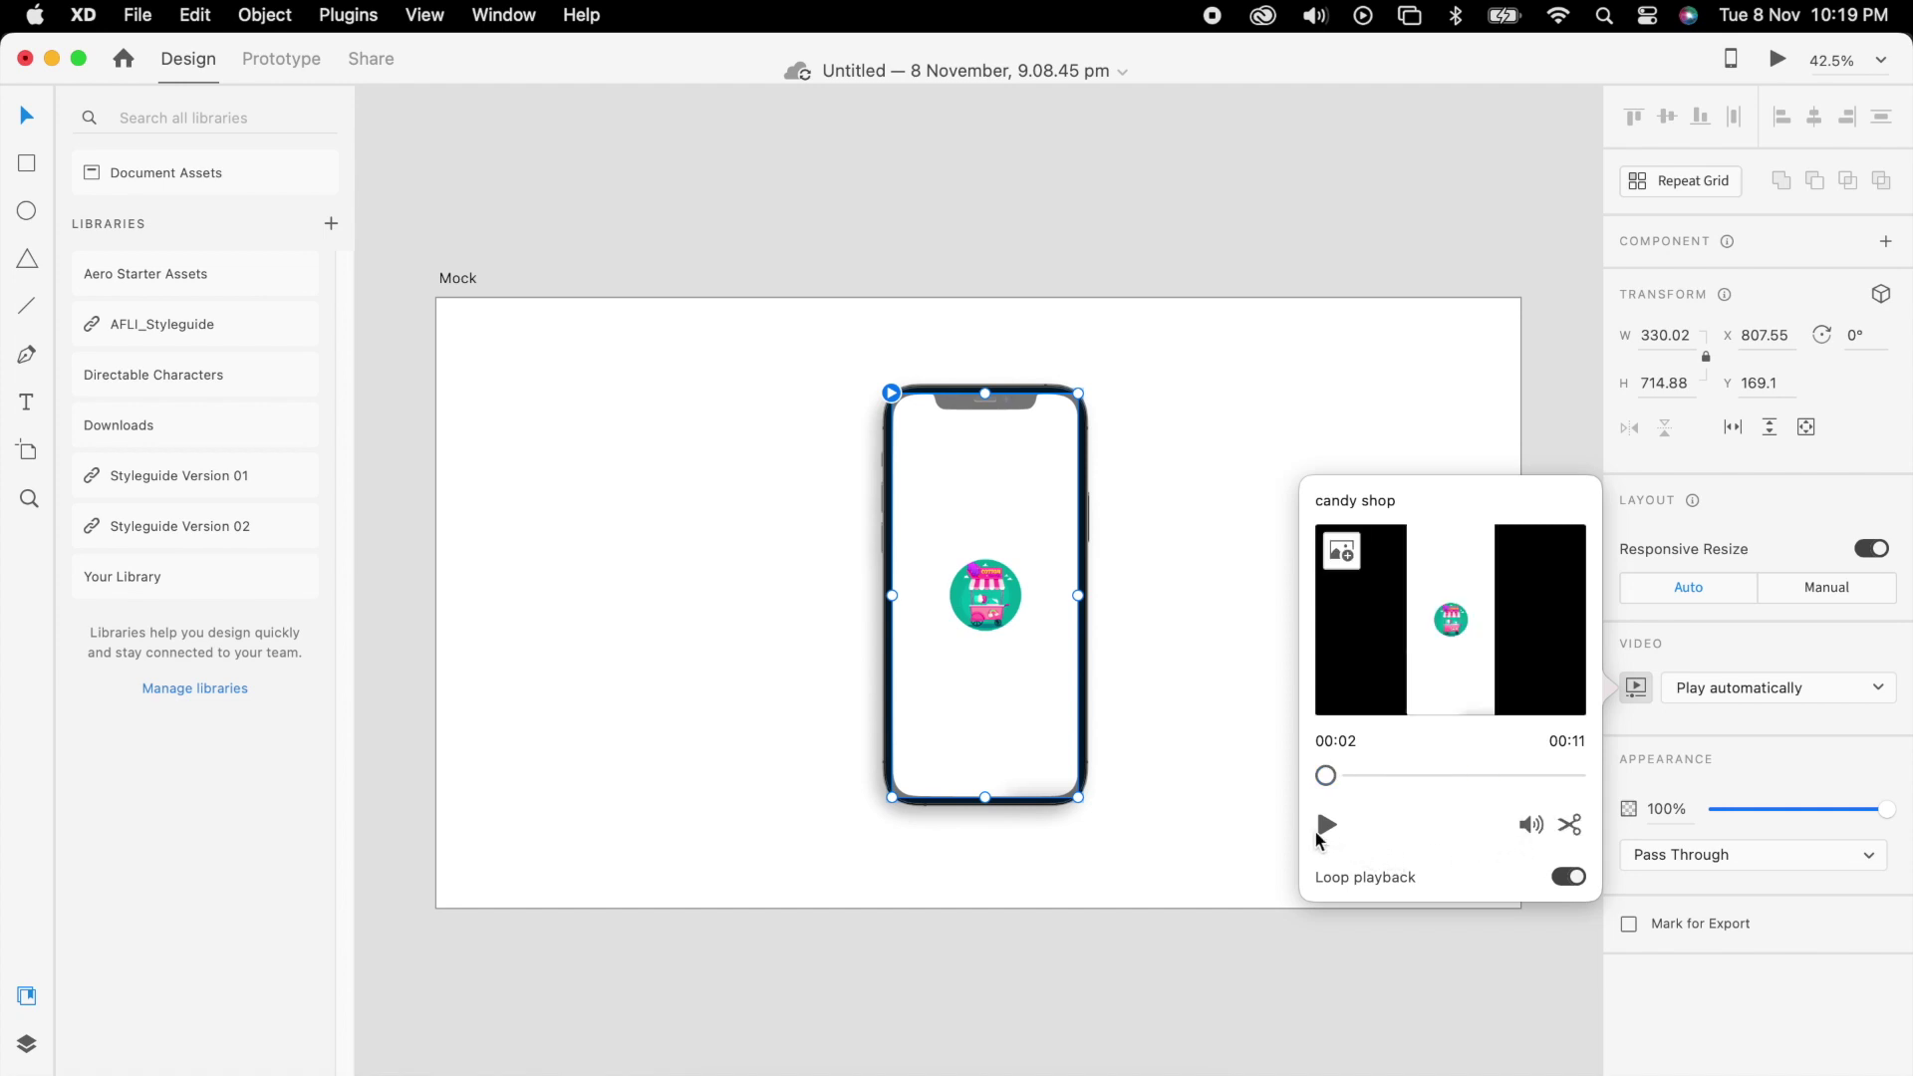
{"action": "left_click", "coordinate": [1572, 826]}
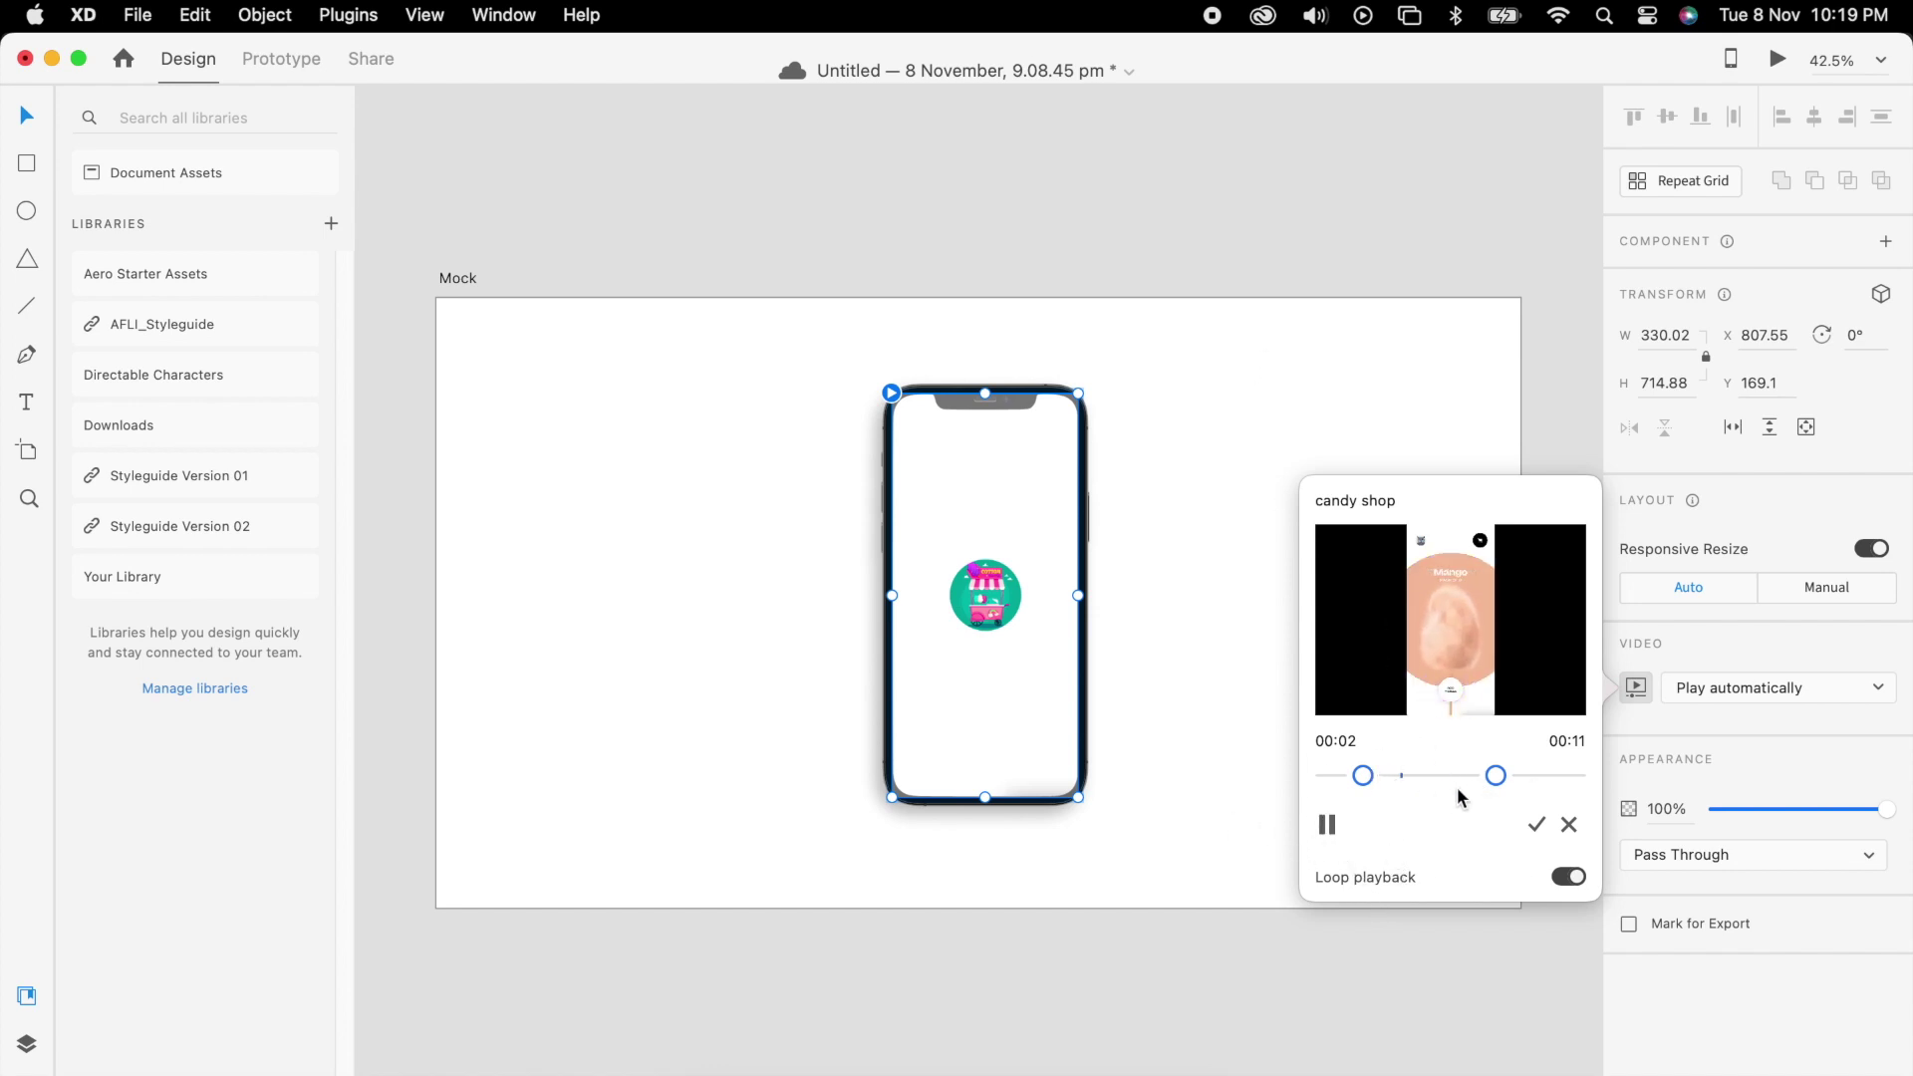
Preview the mockup video playing on the Mock artboard
{"action": "left_click", "coordinate": [1542, 427]}
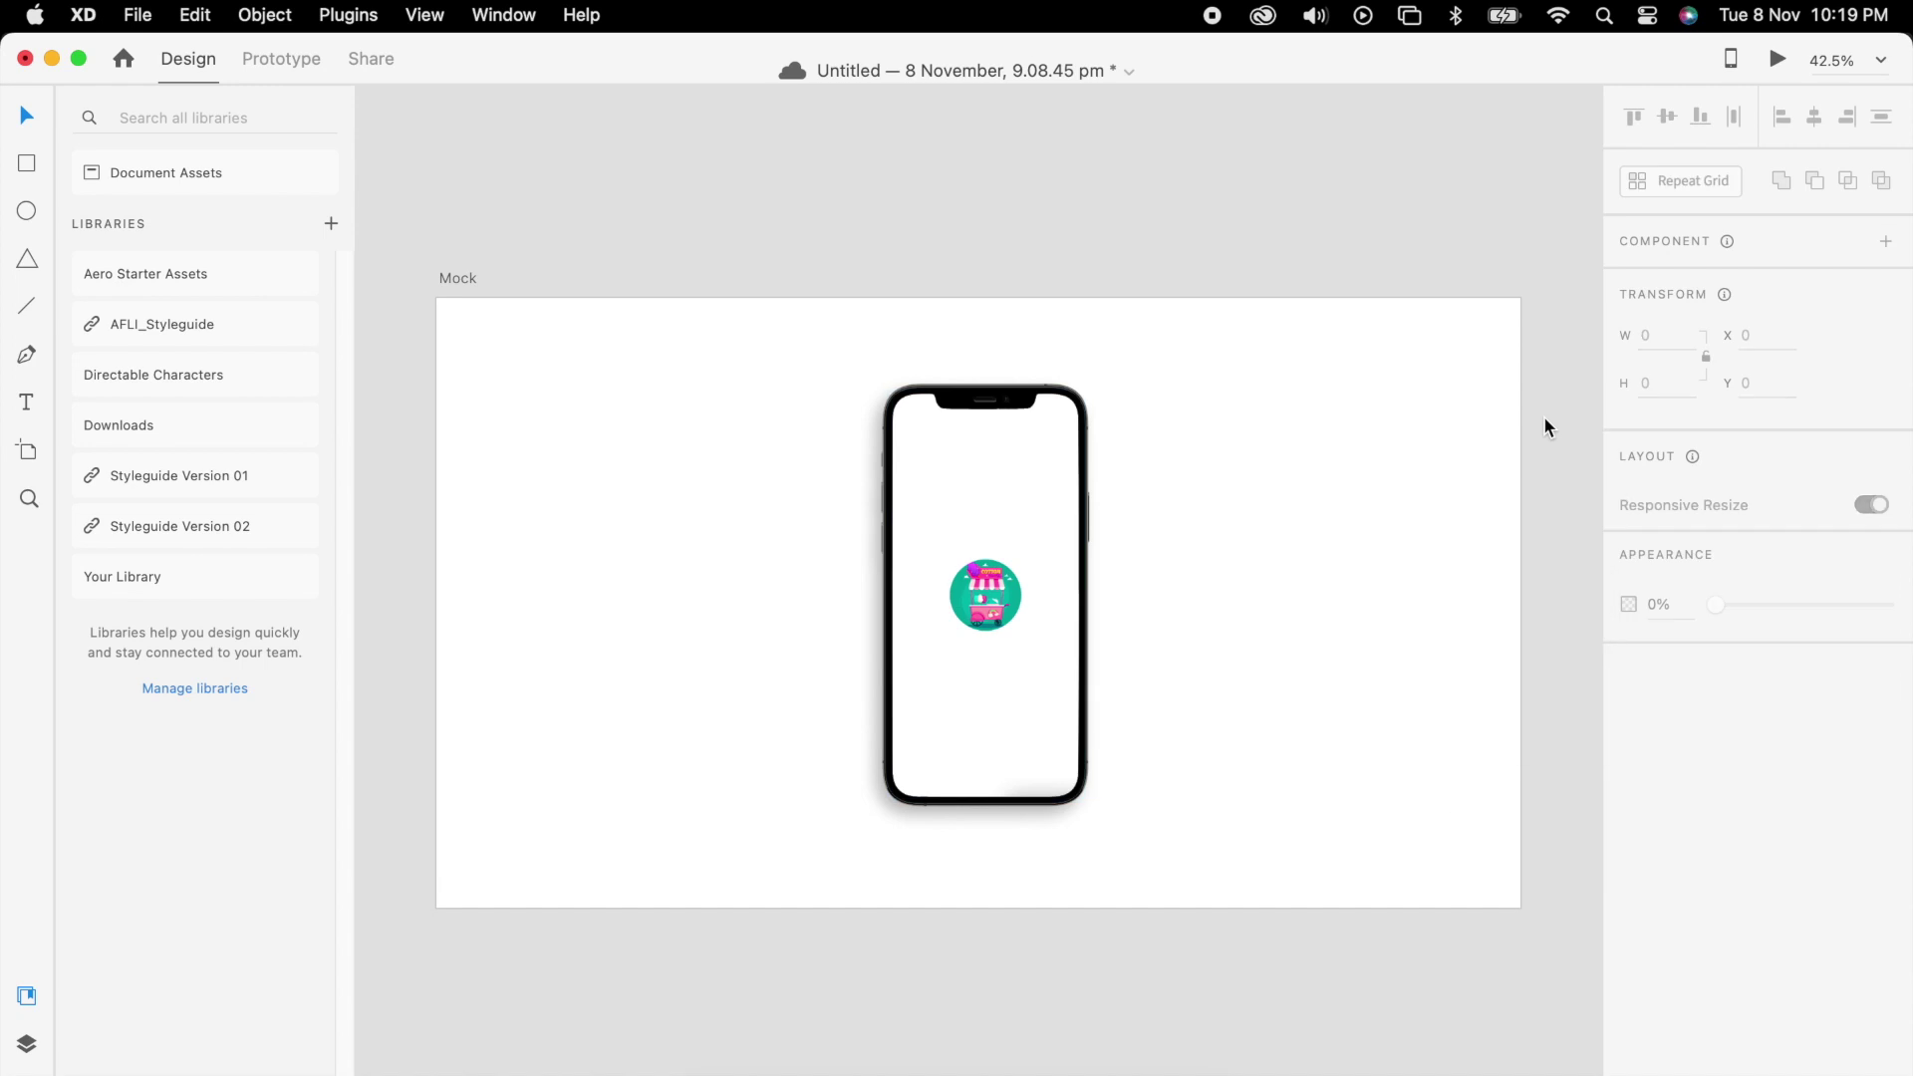
{"action": "left_click", "coordinate": [463, 280]}
{"action": "left_click", "coordinate": [1779, 60]}
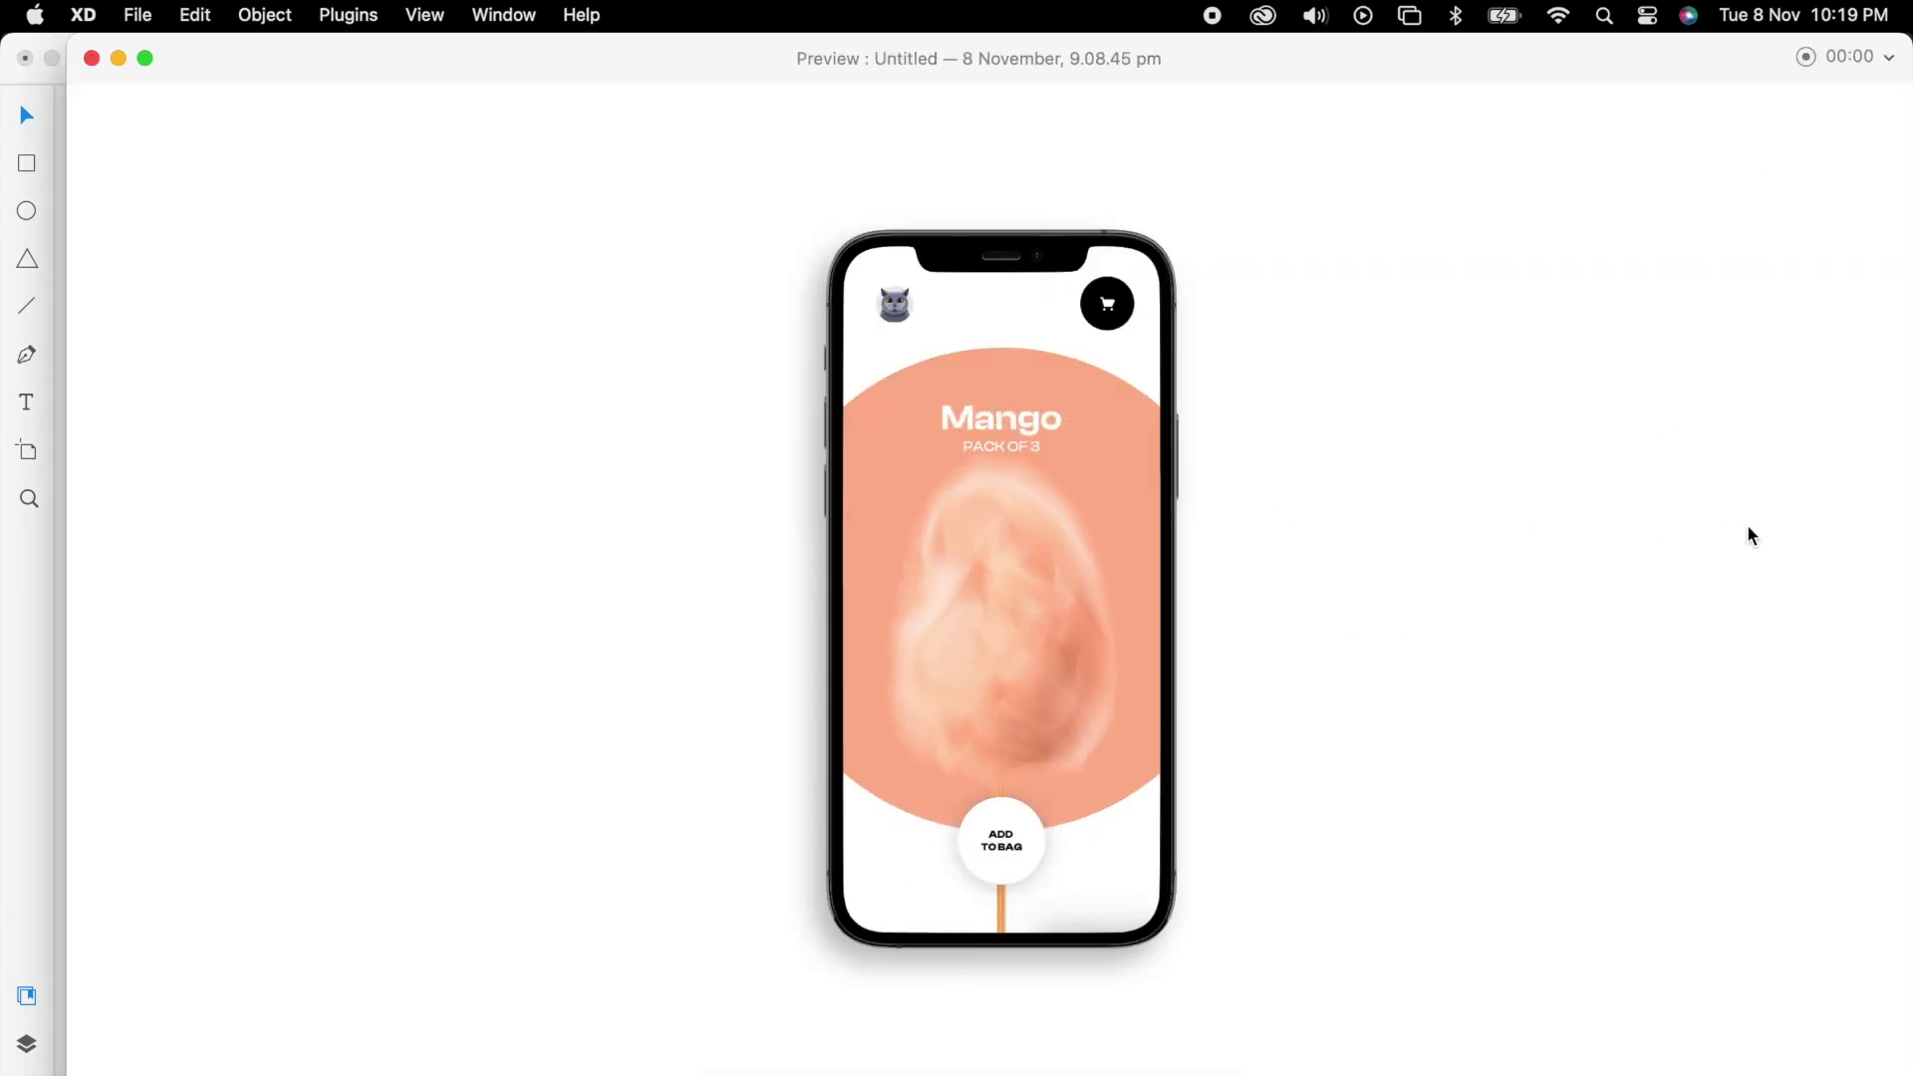
{"action": "left_click", "coordinate": [91, 57]}
Fill the Mock artboard with pink sampled from the phone's icon, brightened to #F76FB6
{"action": "left_click", "coordinate": [912, 245]}
{"action": "scroll", "coordinate": [940, 312], "scroll_direction": "down", "scroll_amount": 3}
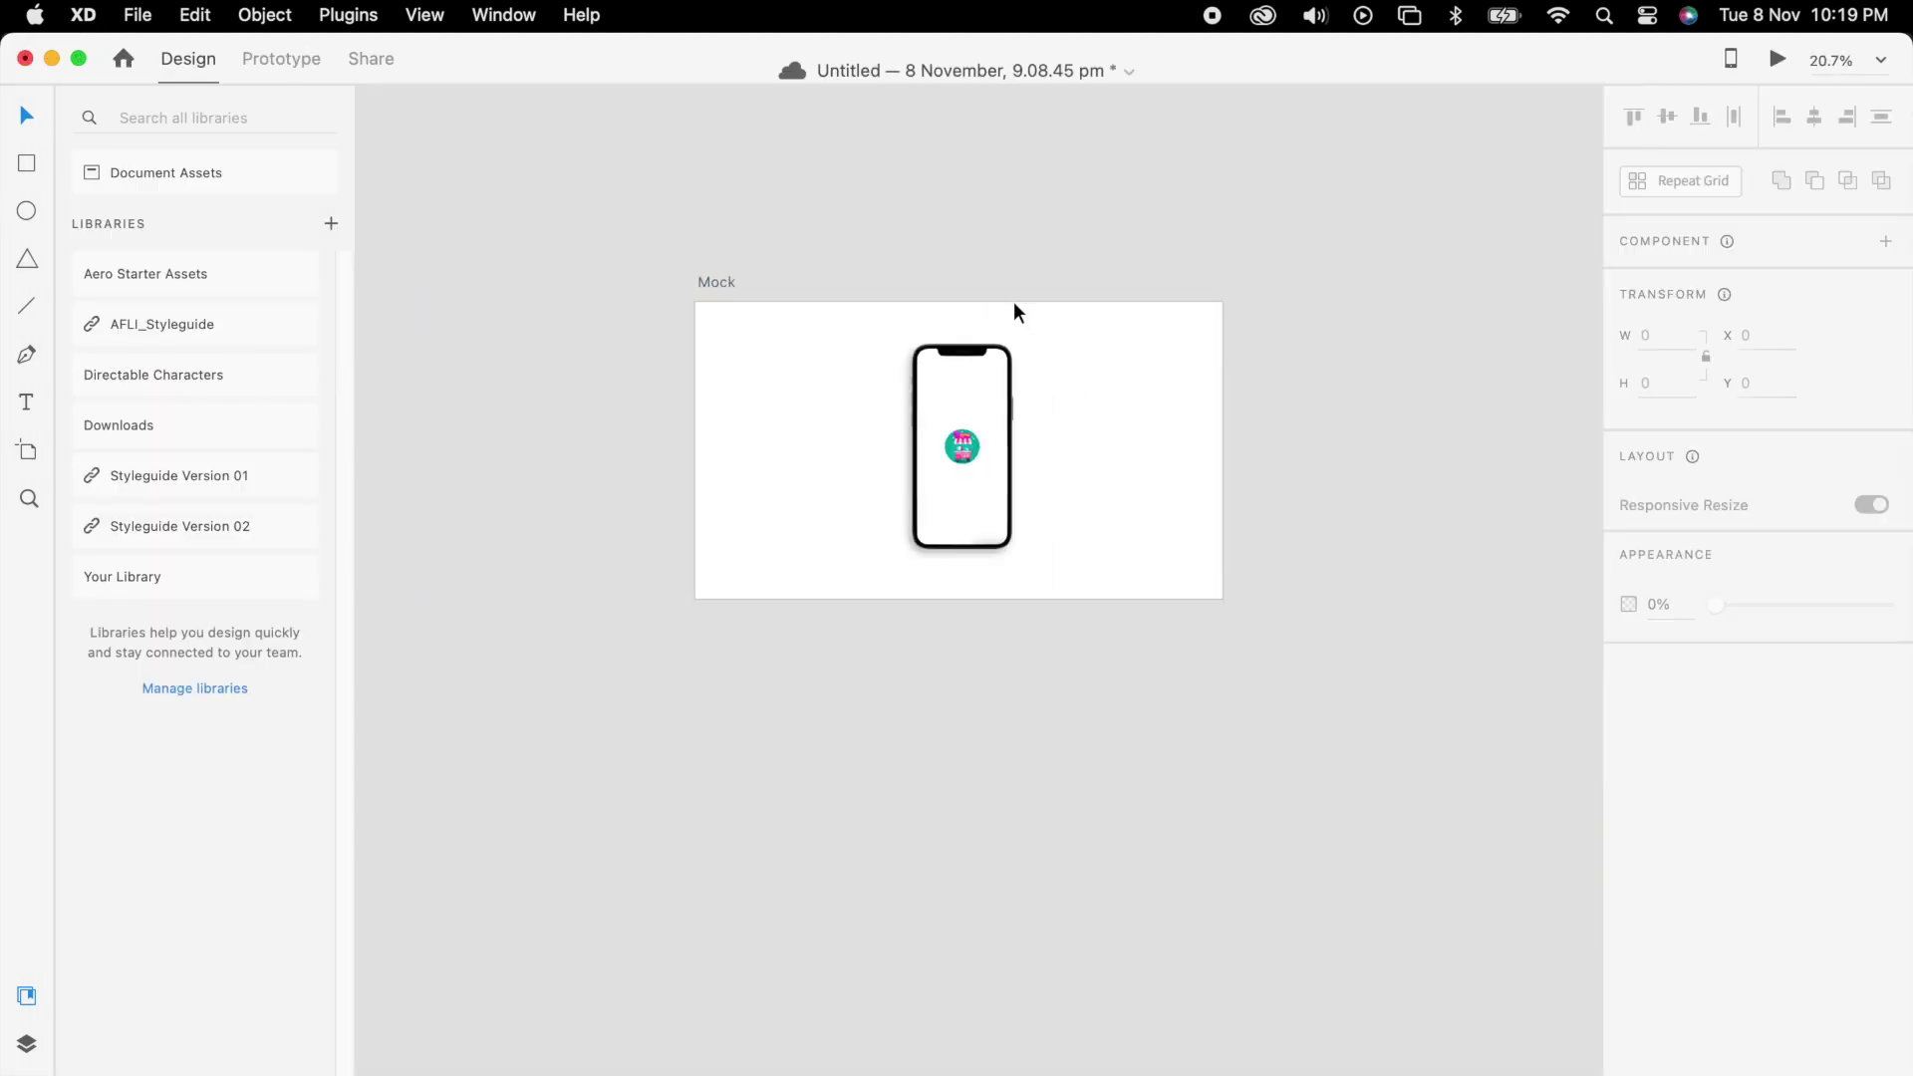
{"action": "scroll", "coordinate": [1012, 308], "scroll_direction": "up", "scroll_amount": 2}
{"action": "left_click", "coordinate": [682, 357]}
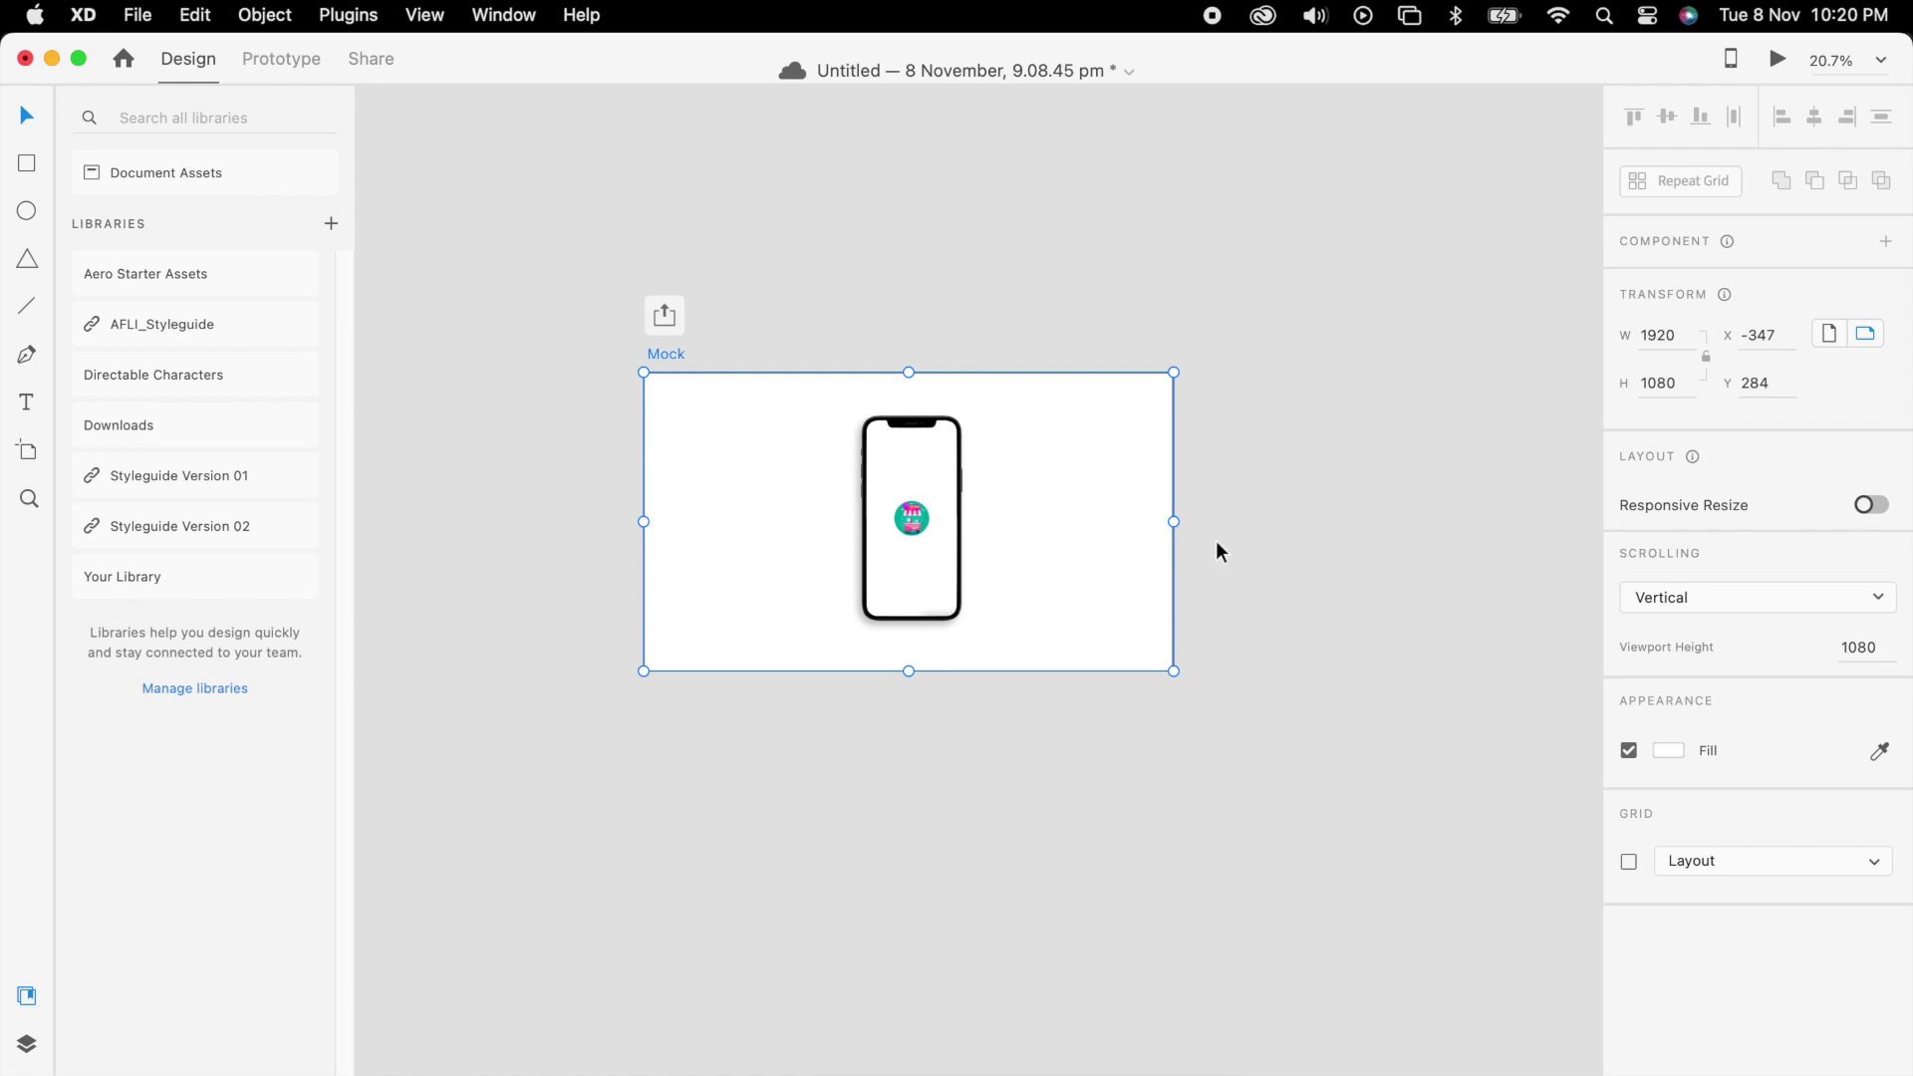
{"action": "left_click", "coordinate": [1879, 753]}
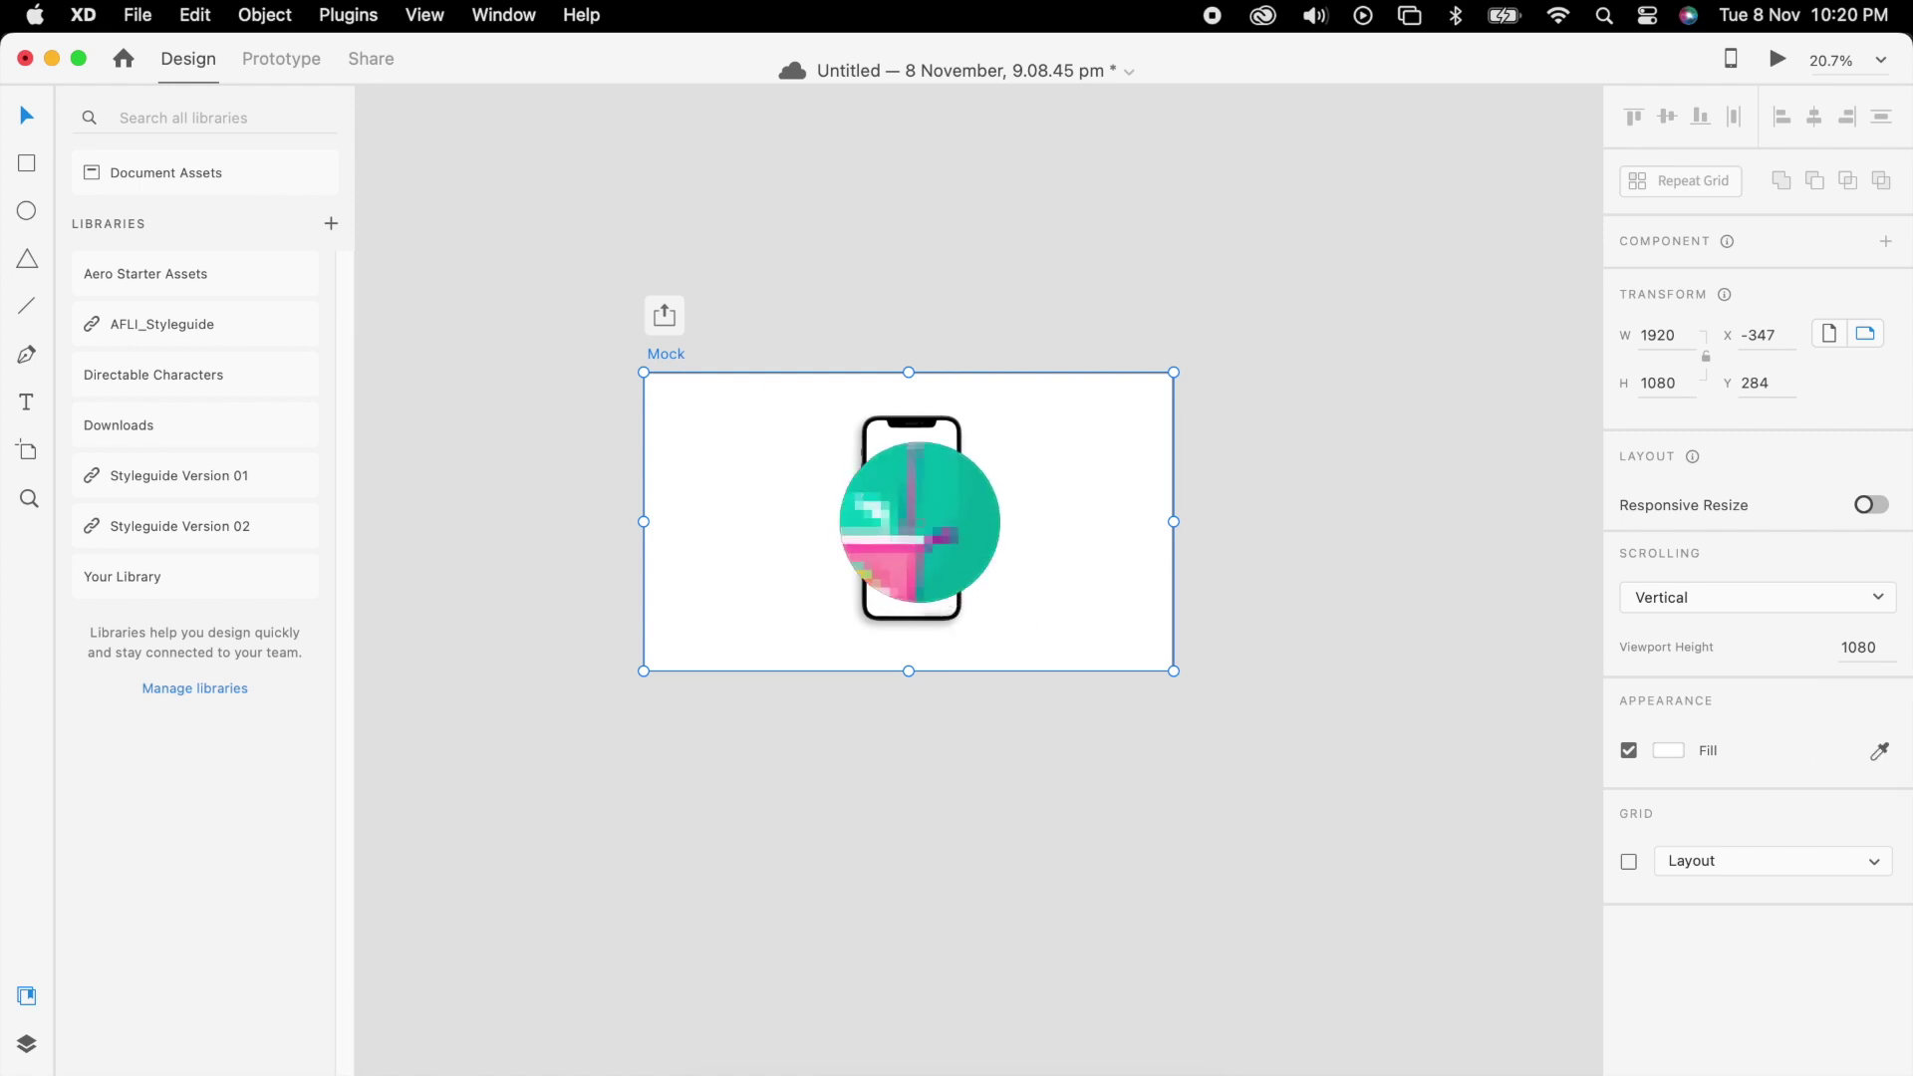
{"action": "left_click", "coordinate": [919, 523]}
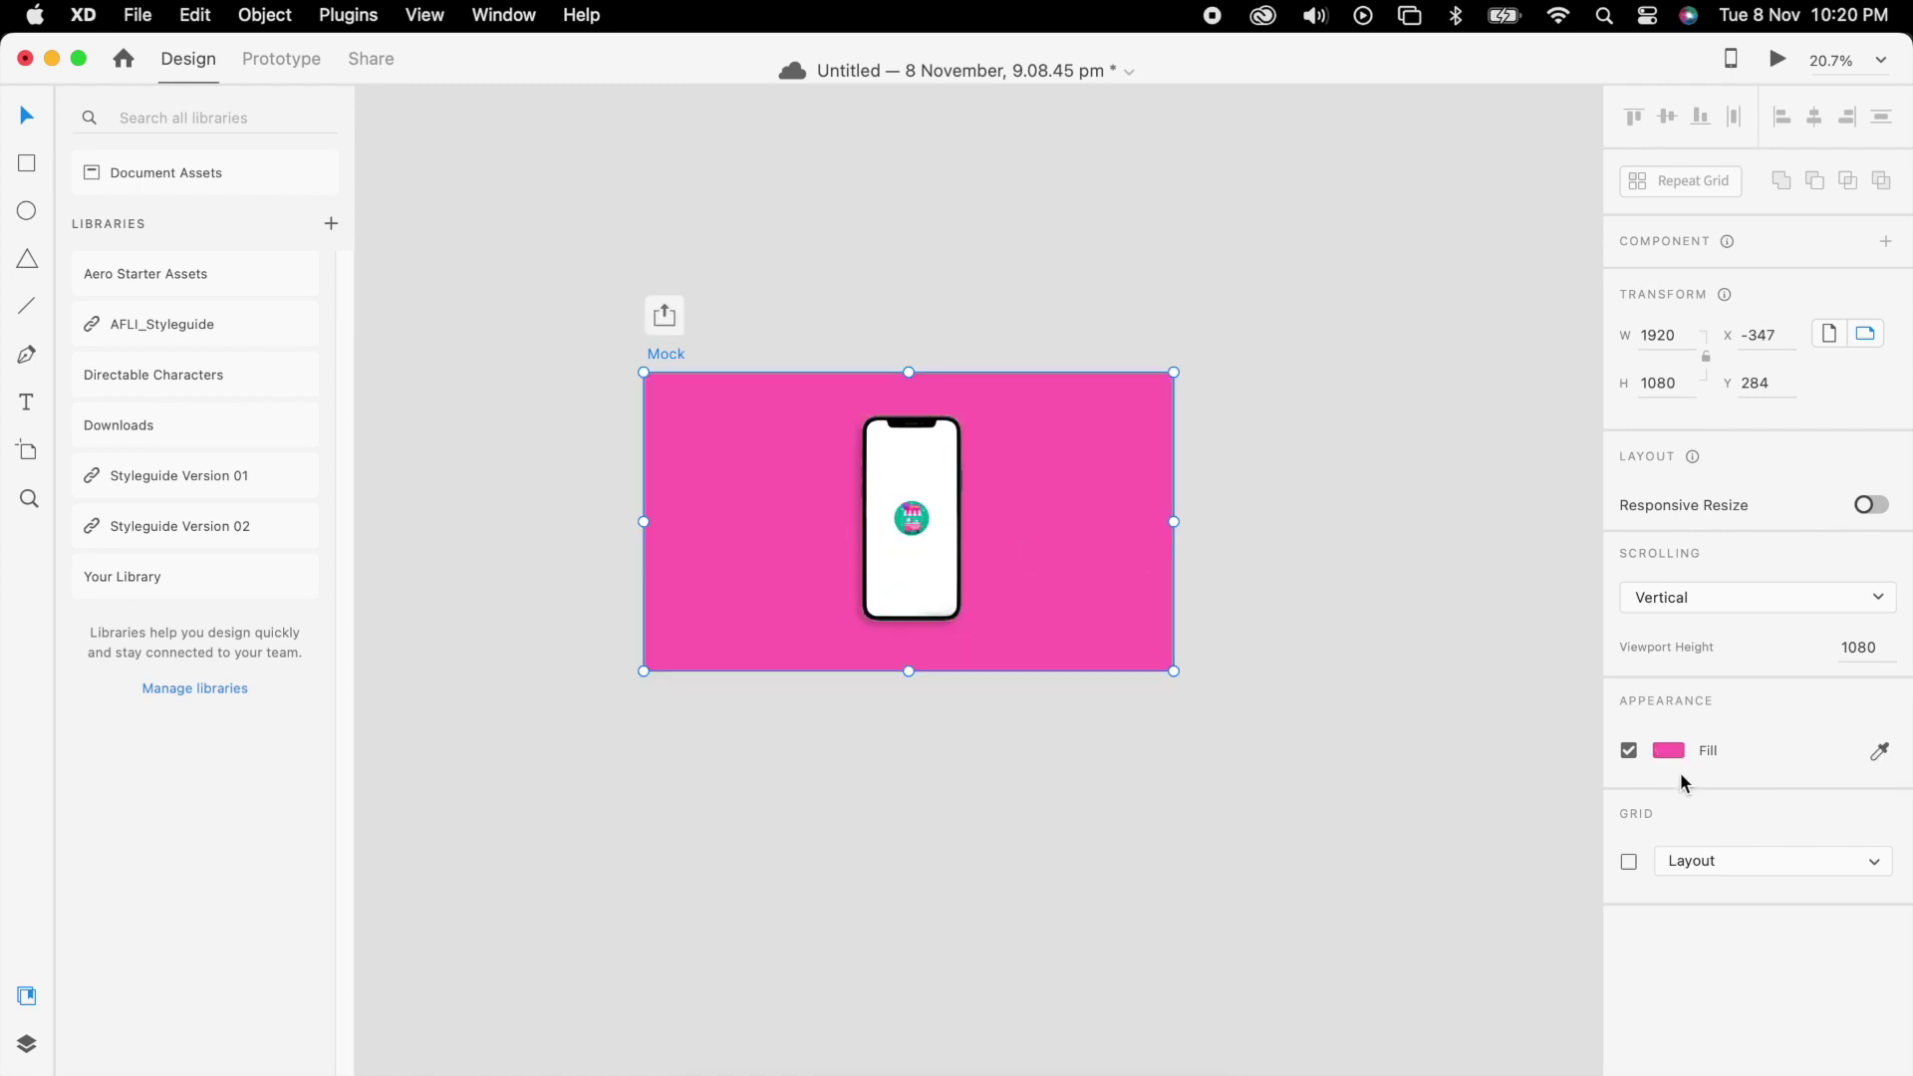
{"action": "left_click", "coordinate": [1659, 752]}
{"action": "left_click_drag", "start_coordinate": [1461, 648], "coordinate": [1467, 634]}
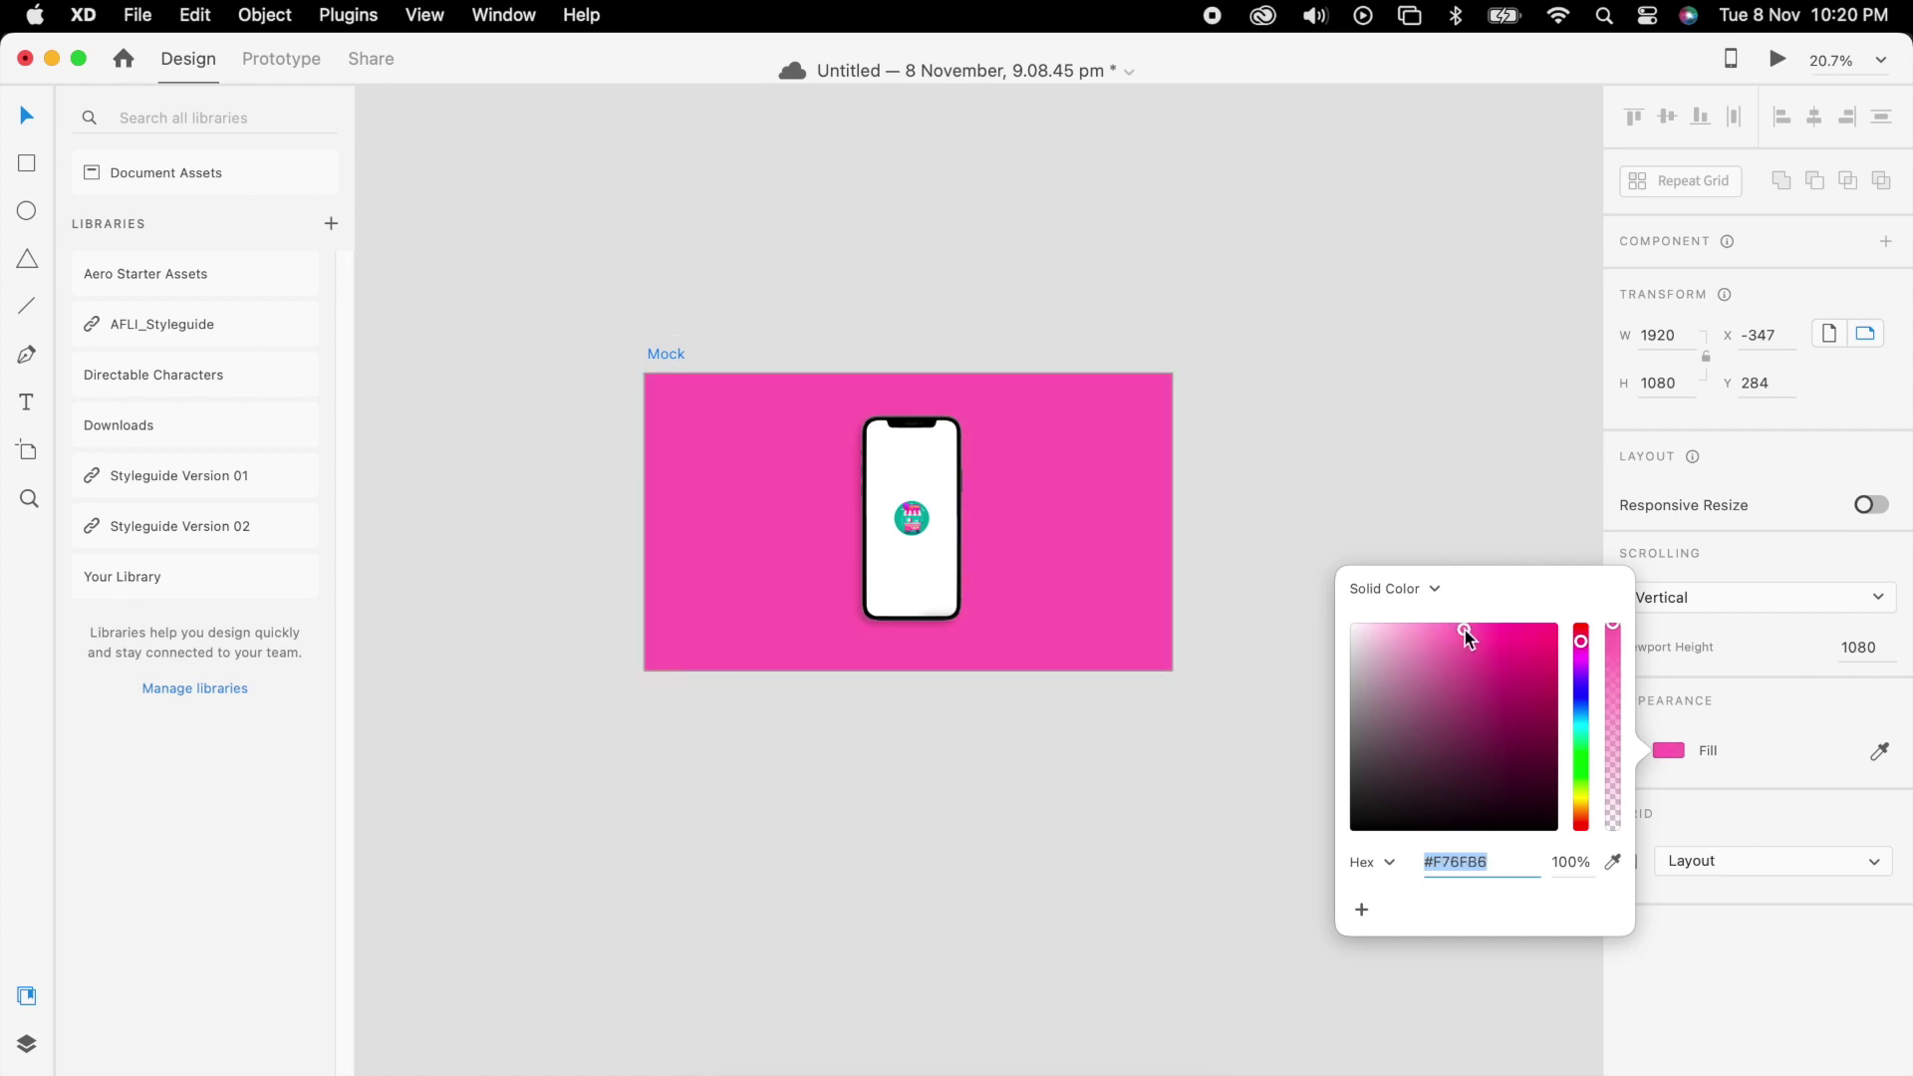
{"action": "left_click", "coordinate": [1297, 481]}
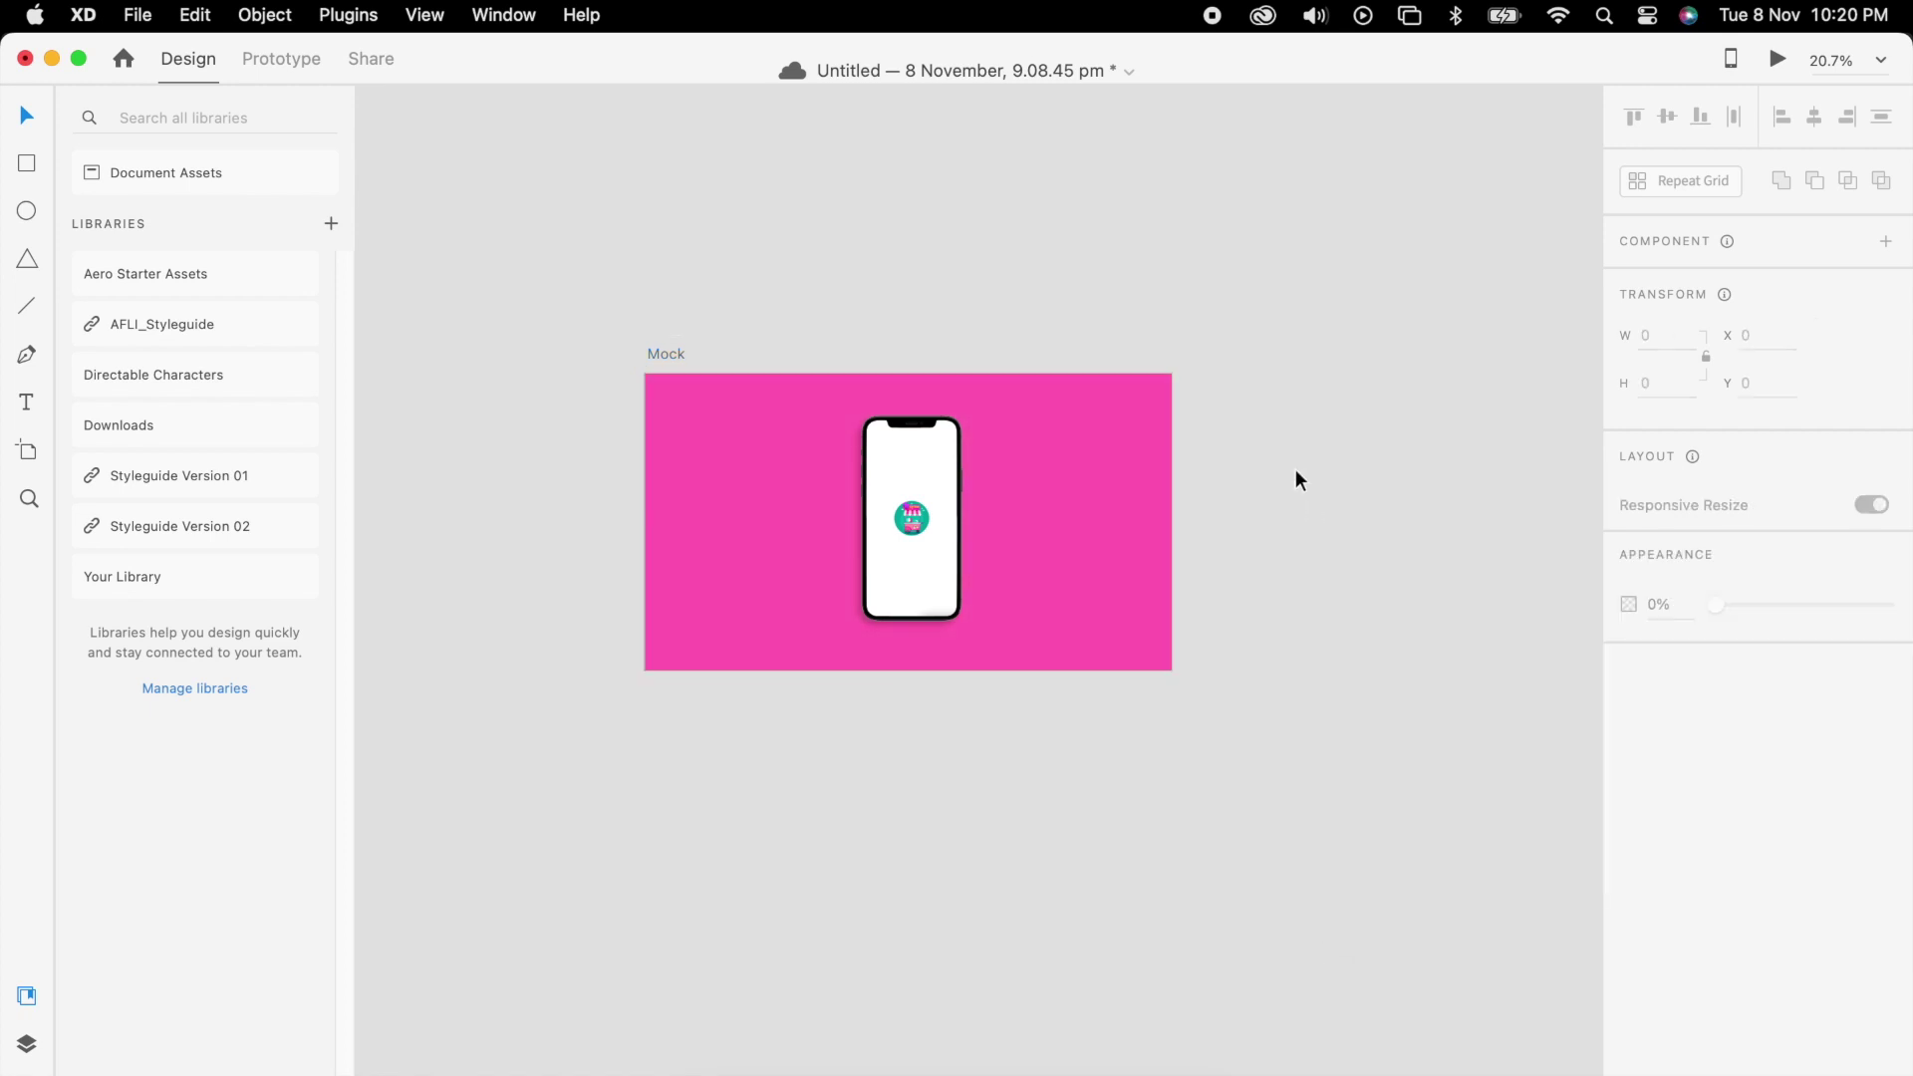
{"action": "left_click", "coordinate": [666, 356]}
Duplicate the Mock artboard as Mock – 1
{"action": "key", "text": "super+d"}
{"action": "scroll", "coordinate": [667, 369], "scroll_direction": "right", "scroll_amount": 5}
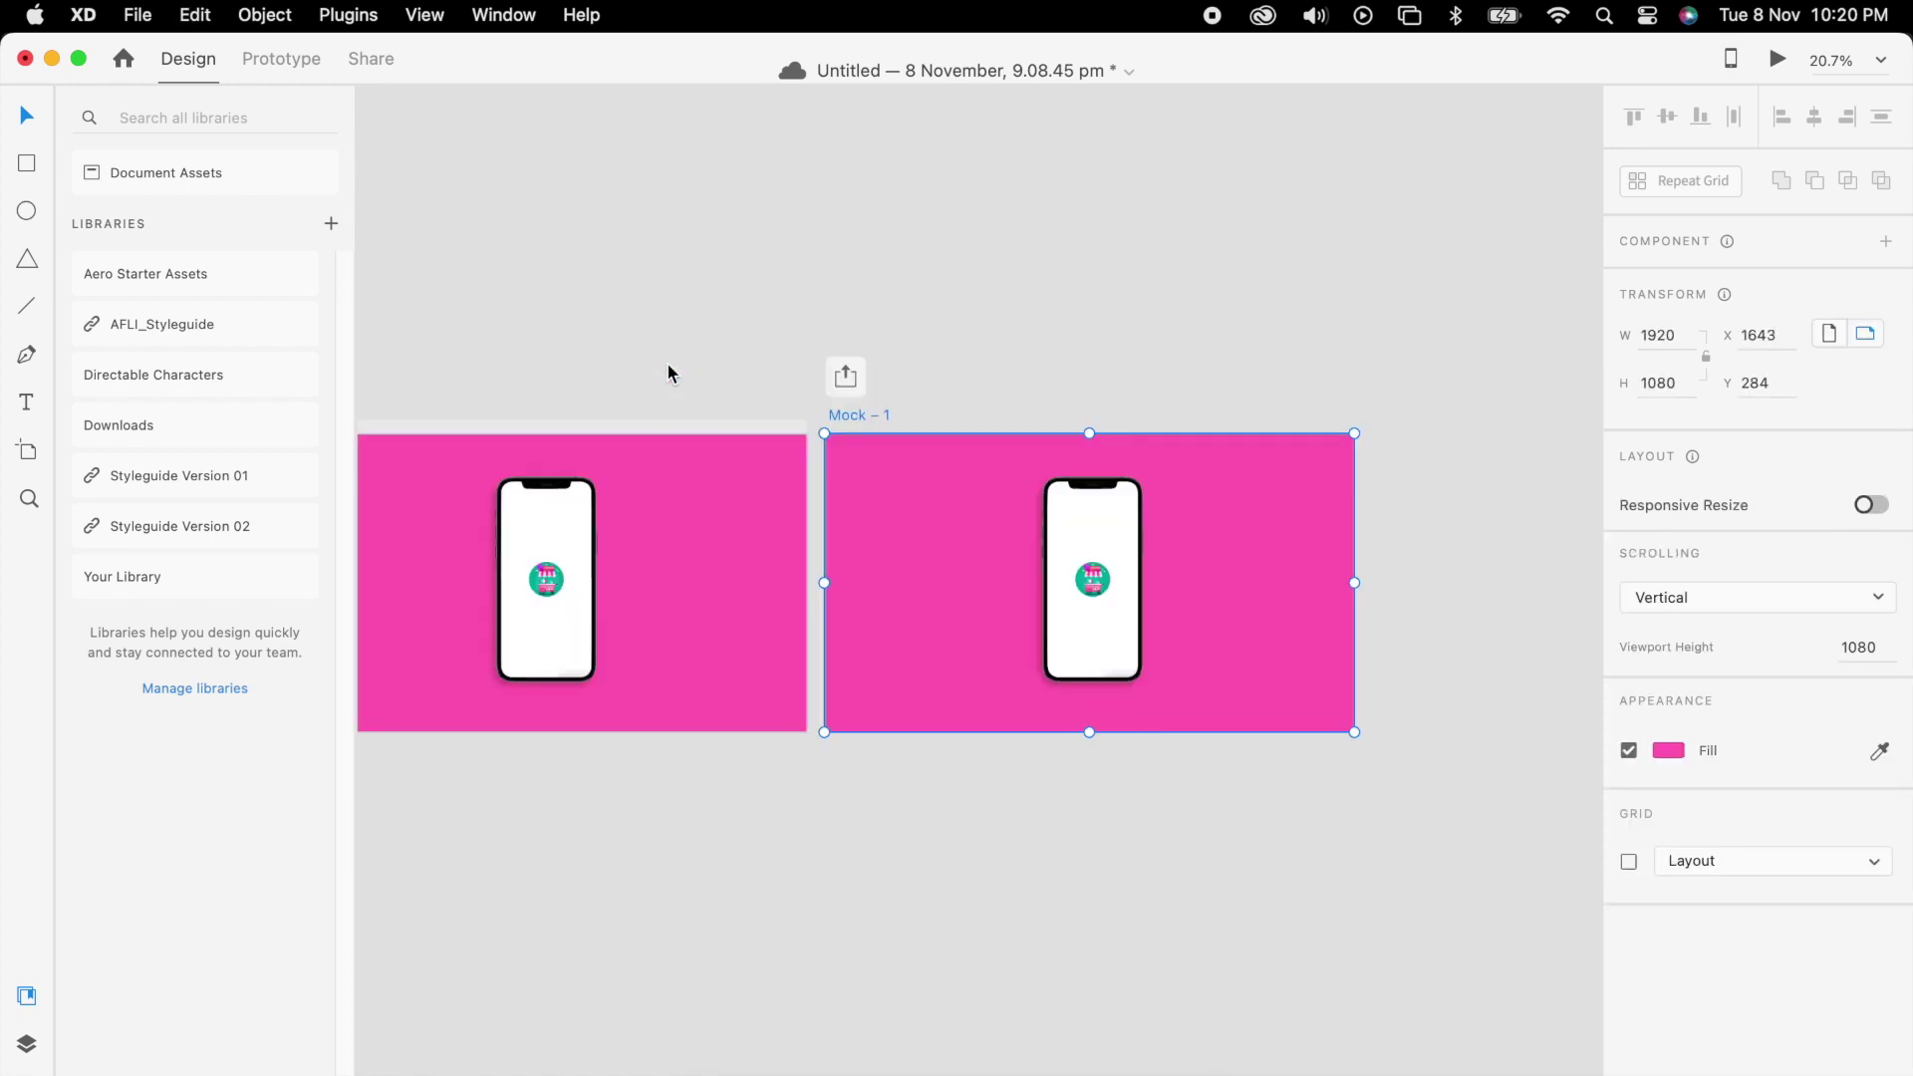
{"action": "left_click", "coordinate": [1125, 363]}
{"action": "scroll", "coordinate": [632, 589], "scroll_direction": "left", "scroll_amount": 5}
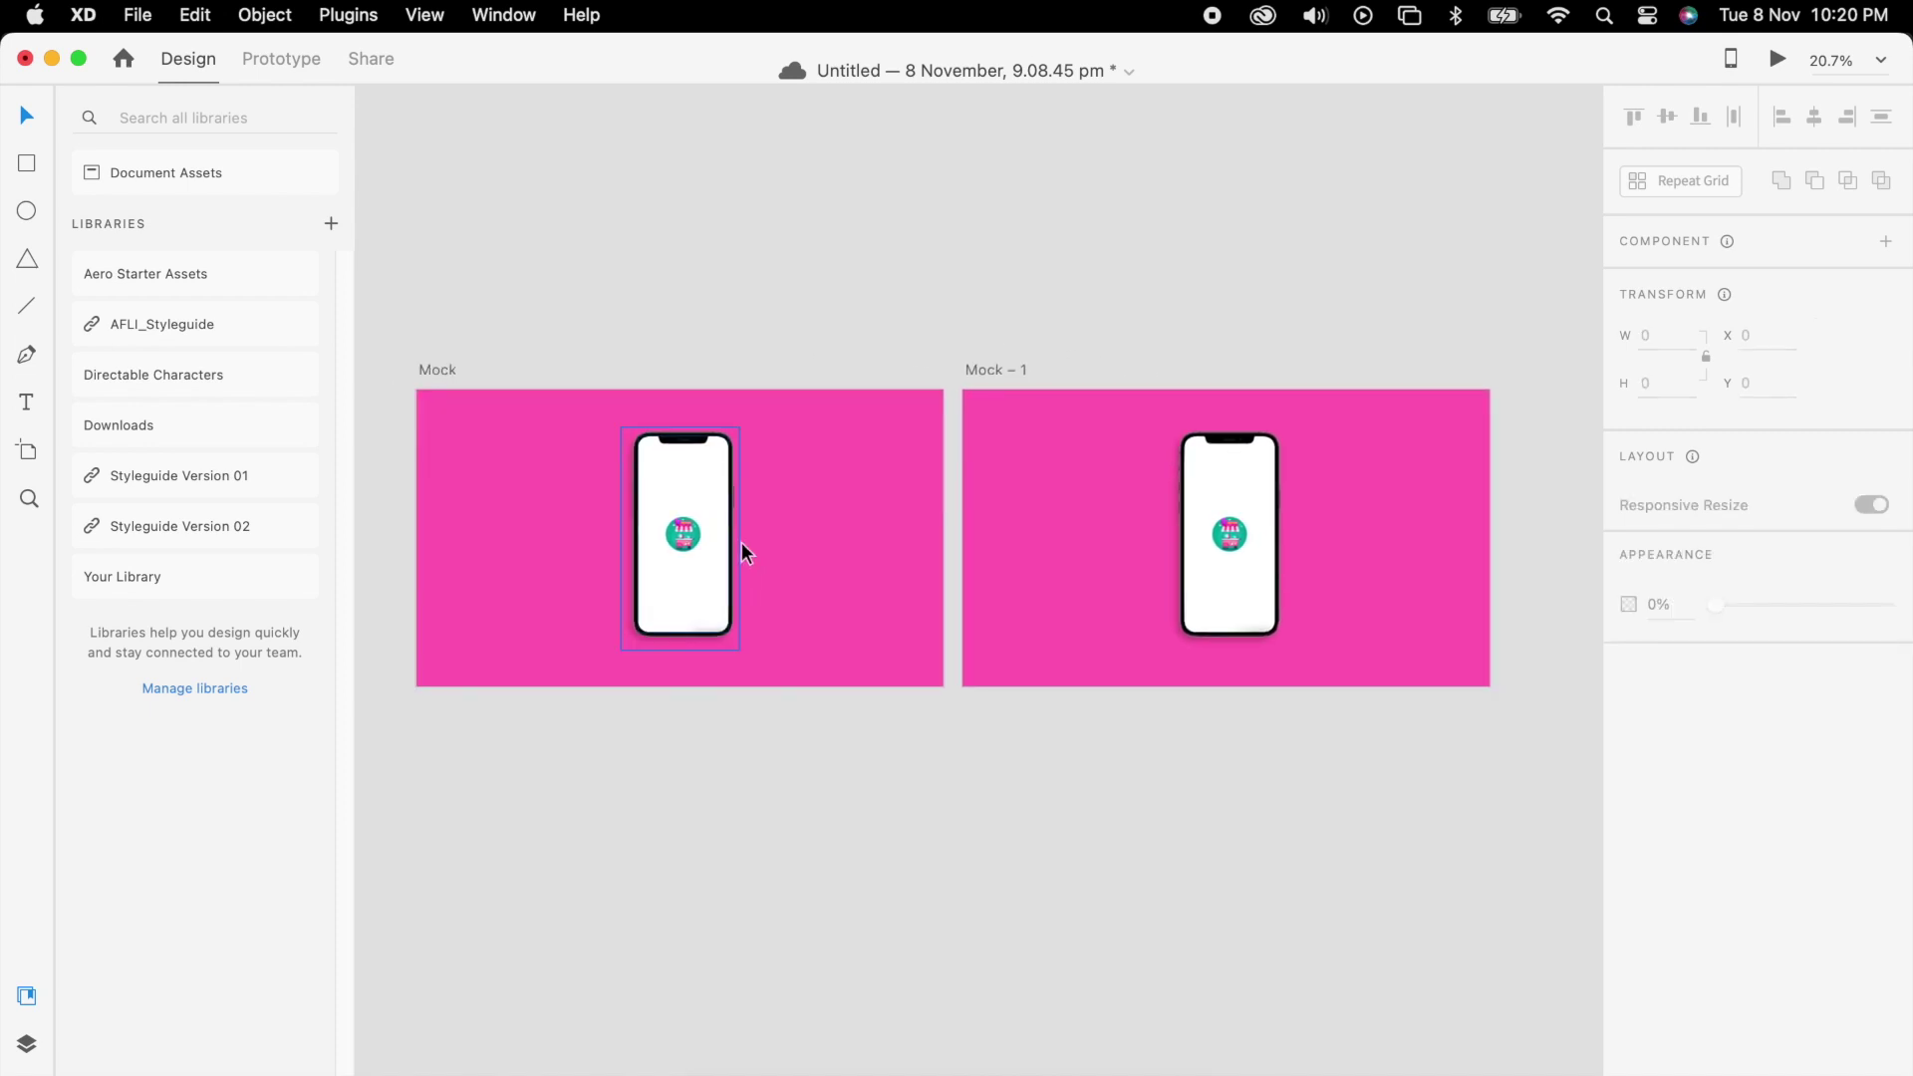
{"action": "left_click", "coordinate": [717, 565]}
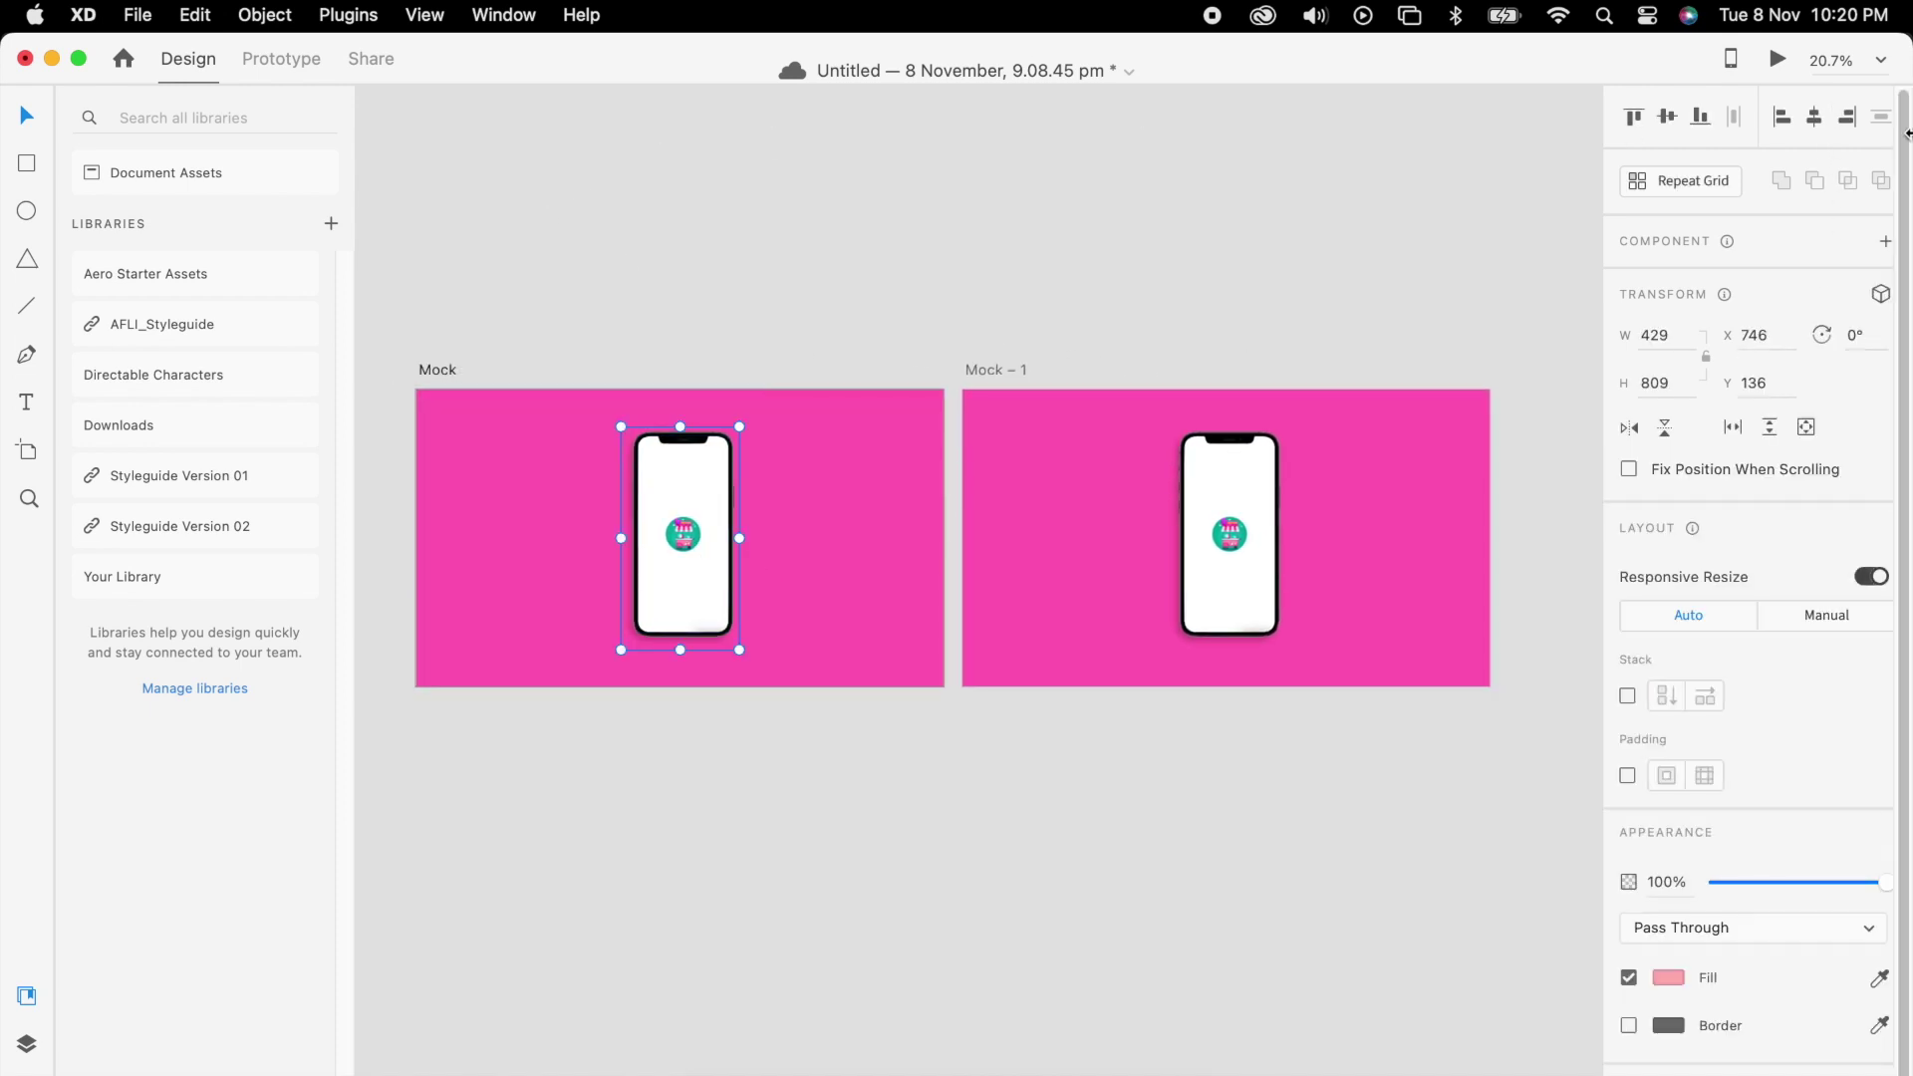
{"action": "left_click", "coordinate": [1881, 295]}
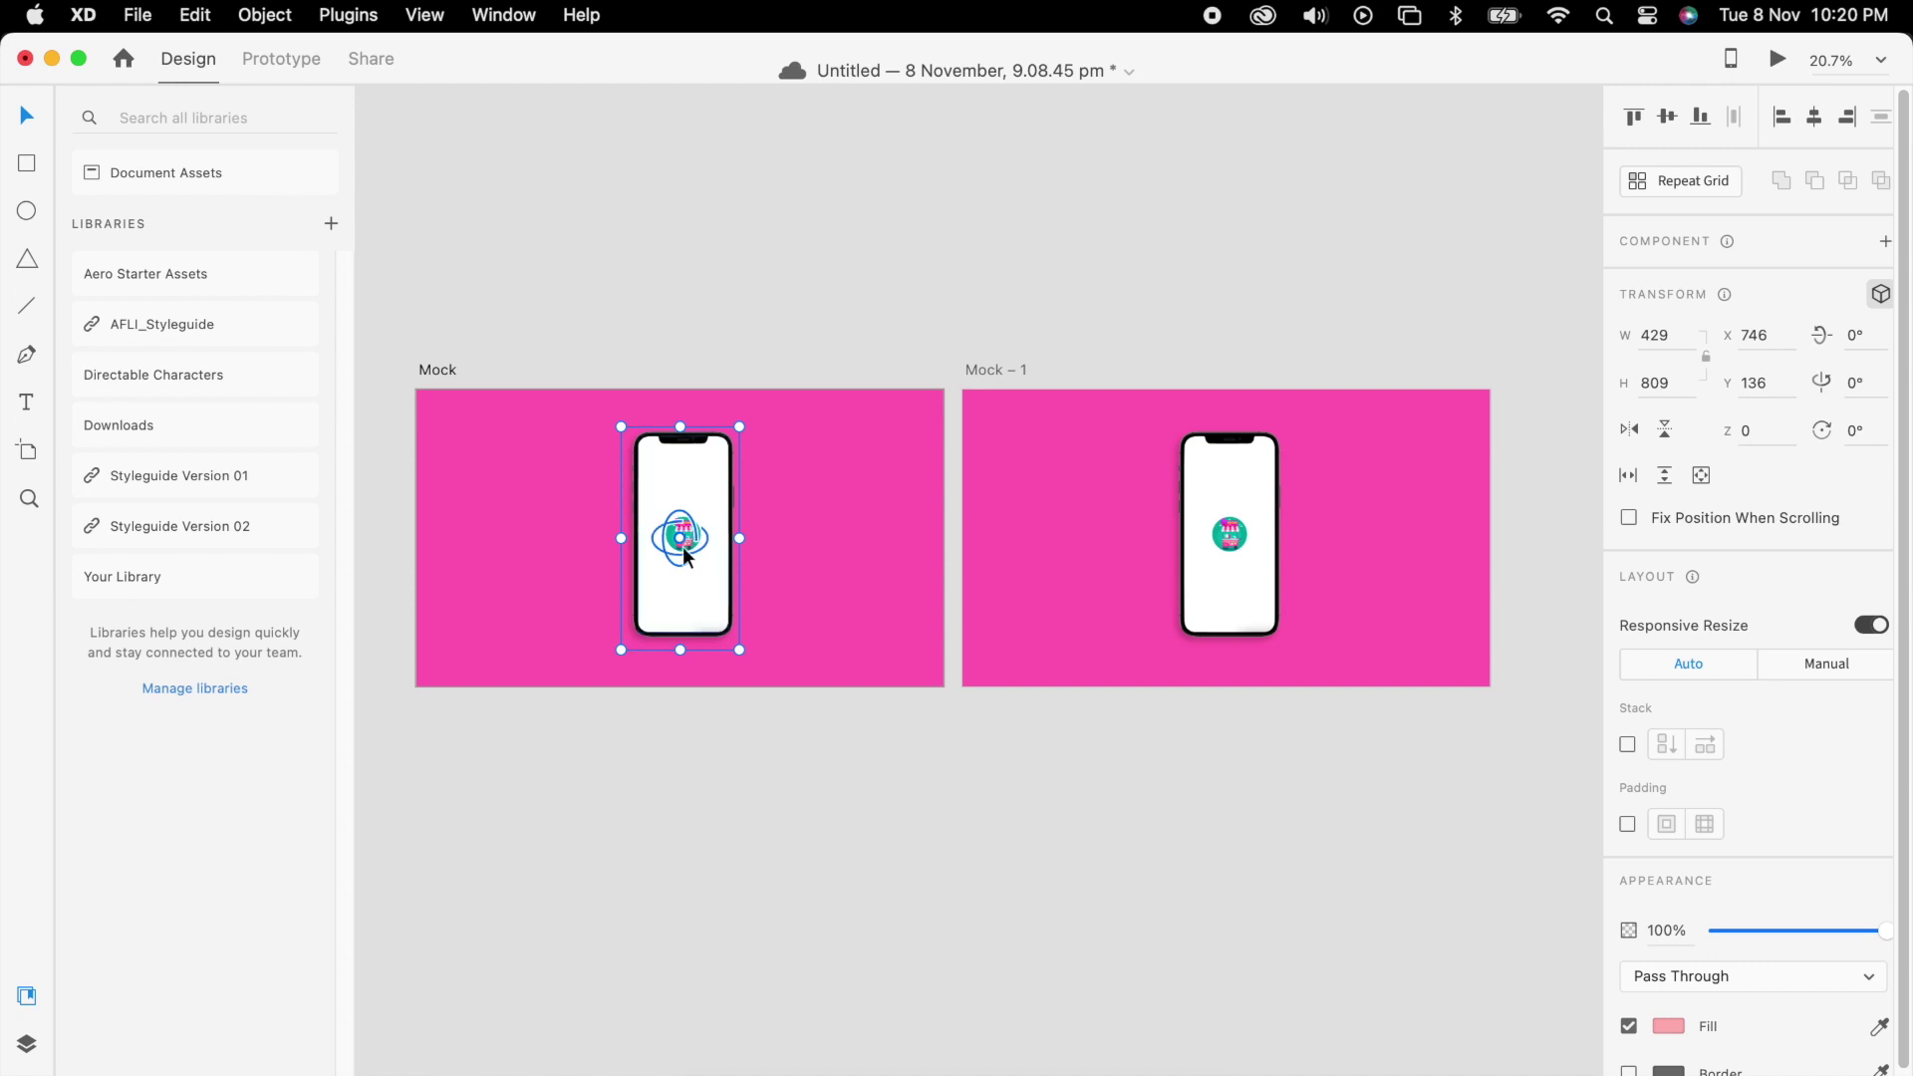
{"action": "left_click_drag", "start_coordinate": [681, 540], "coordinate": [695, 650]}
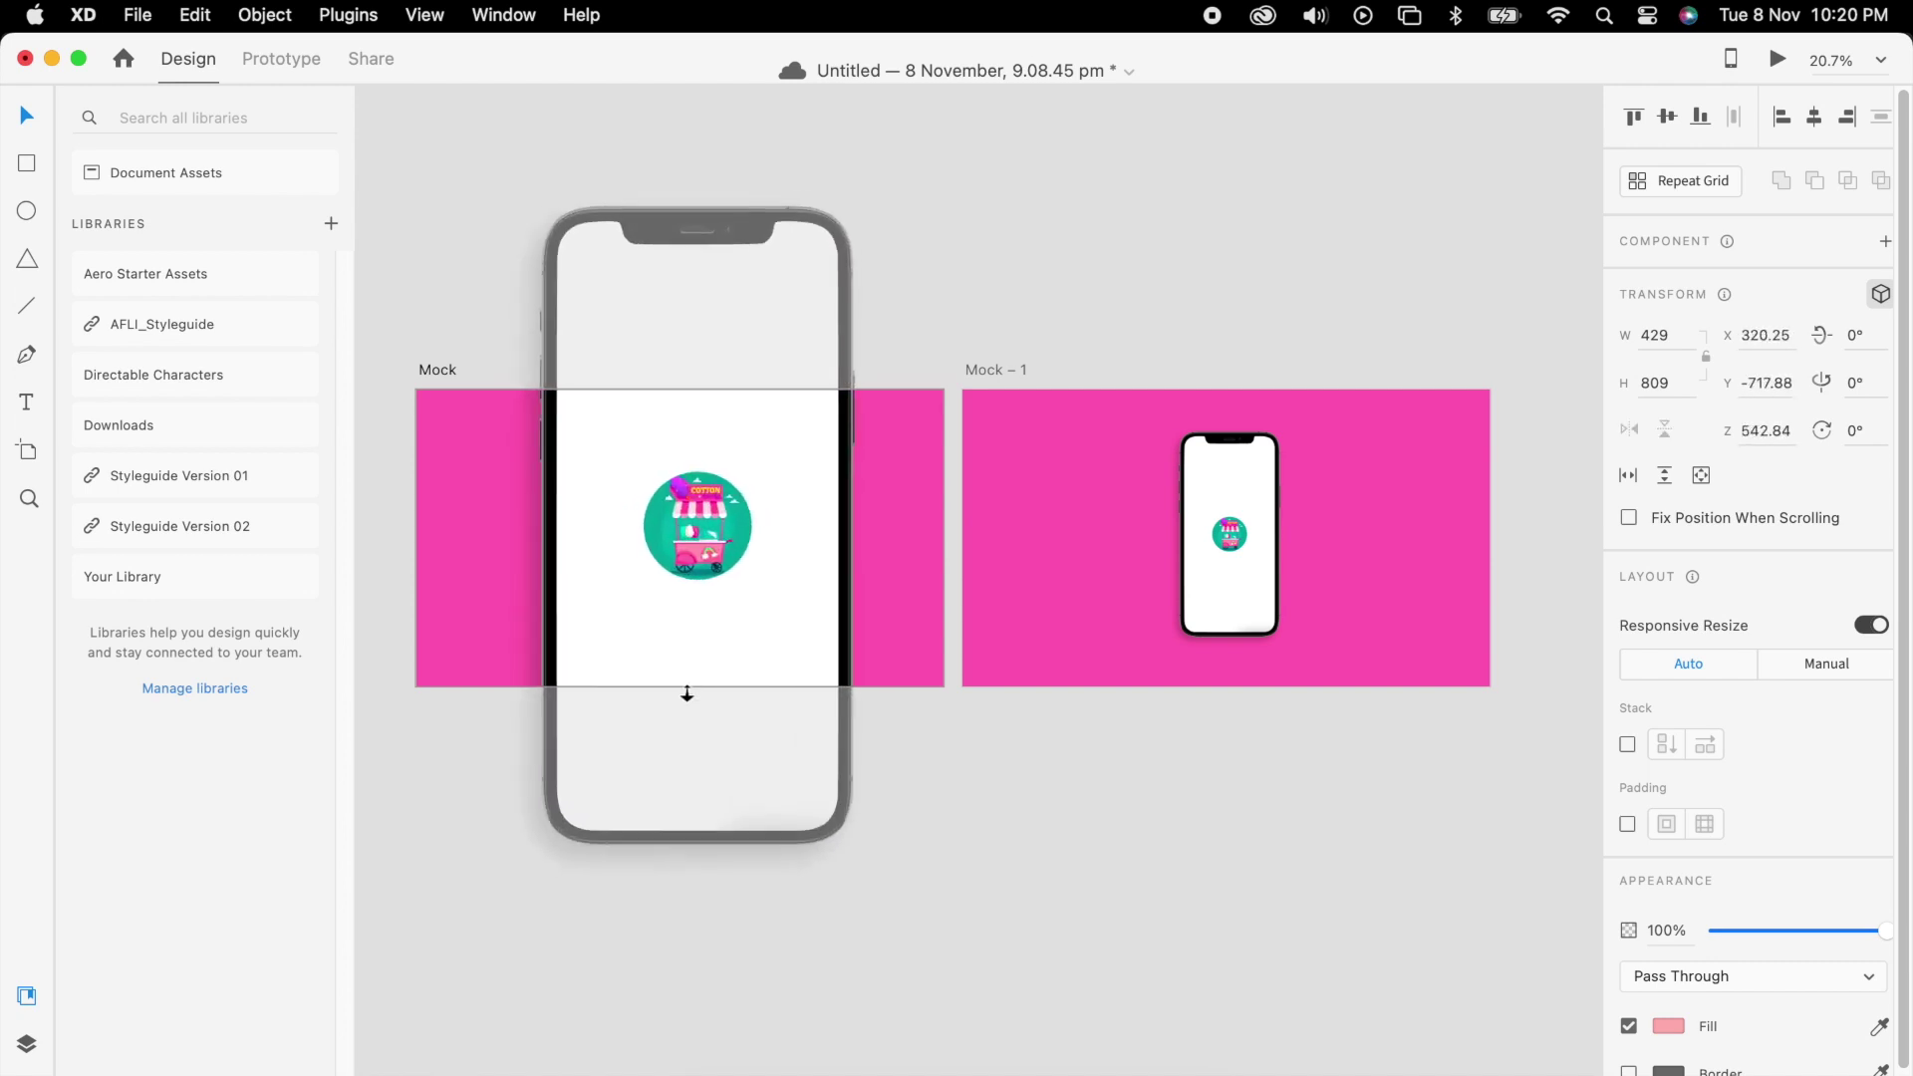
{"action": "left_click_drag", "start_coordinate": [686, 694], "coordinate": [747, 440]}
{"action": "left_click", "coordinate": [1151, 815]}
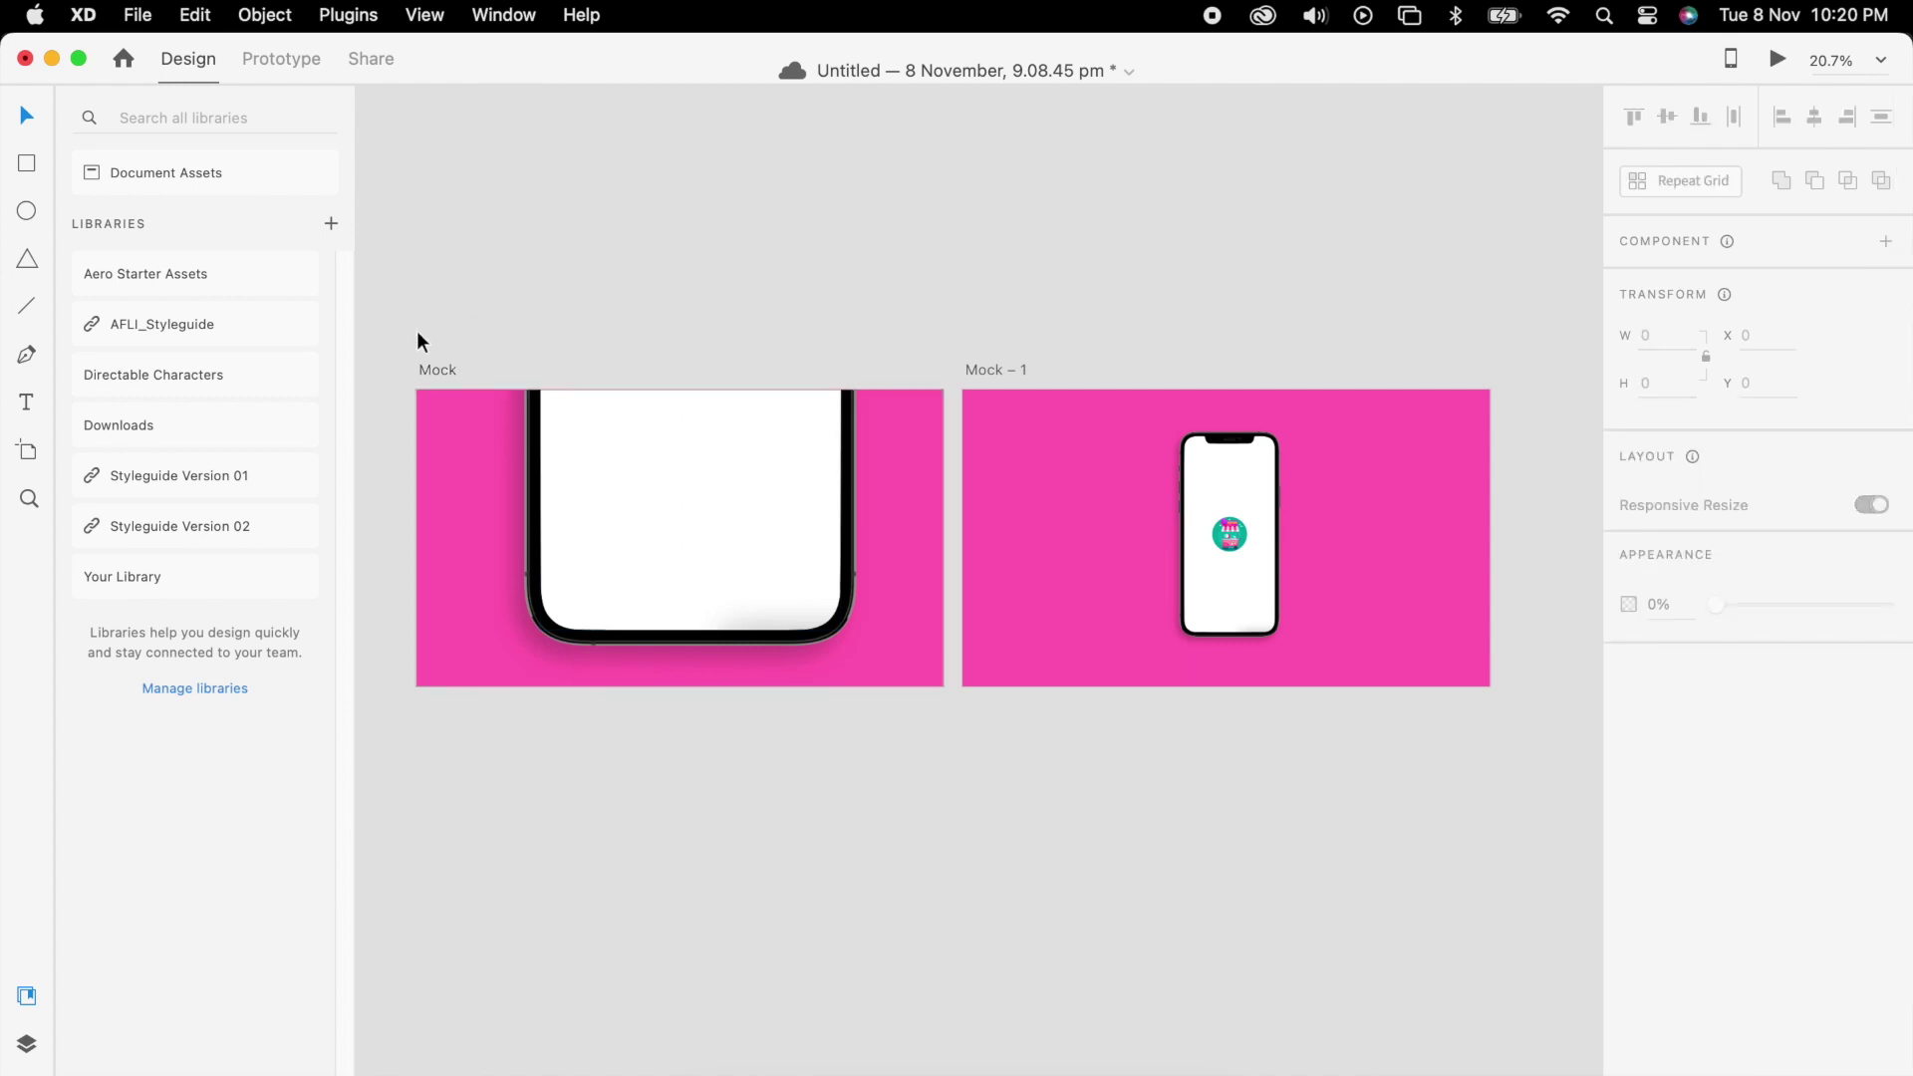
{"action": "left_click", "coordinate": [442, 375]}
Wire Mock to Mock – 1 with a Time trigger after a 0.5 s delay
{"action": "left_click", "coordinate": [263, 62]}
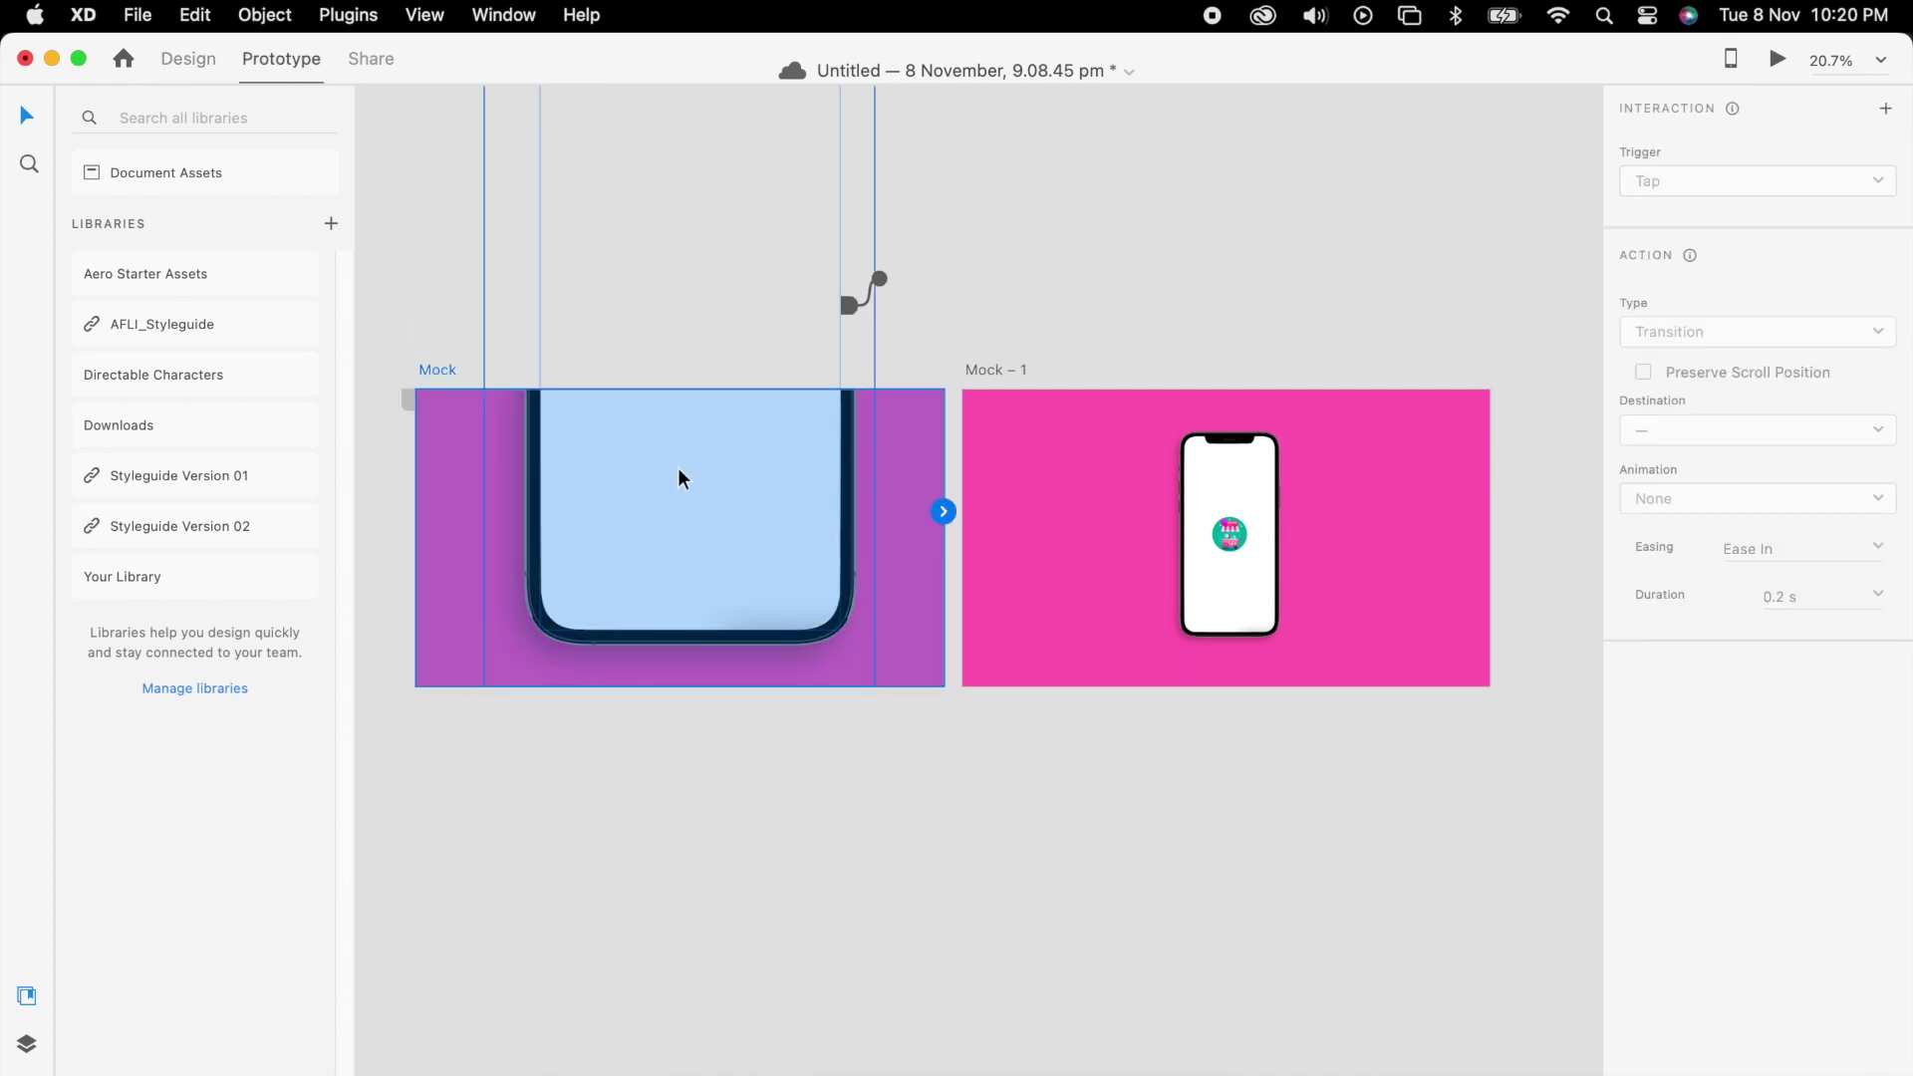
{"action": "left_click_drag", "start_coordinate": [948, 518], "coordinate": [1002, 563]}
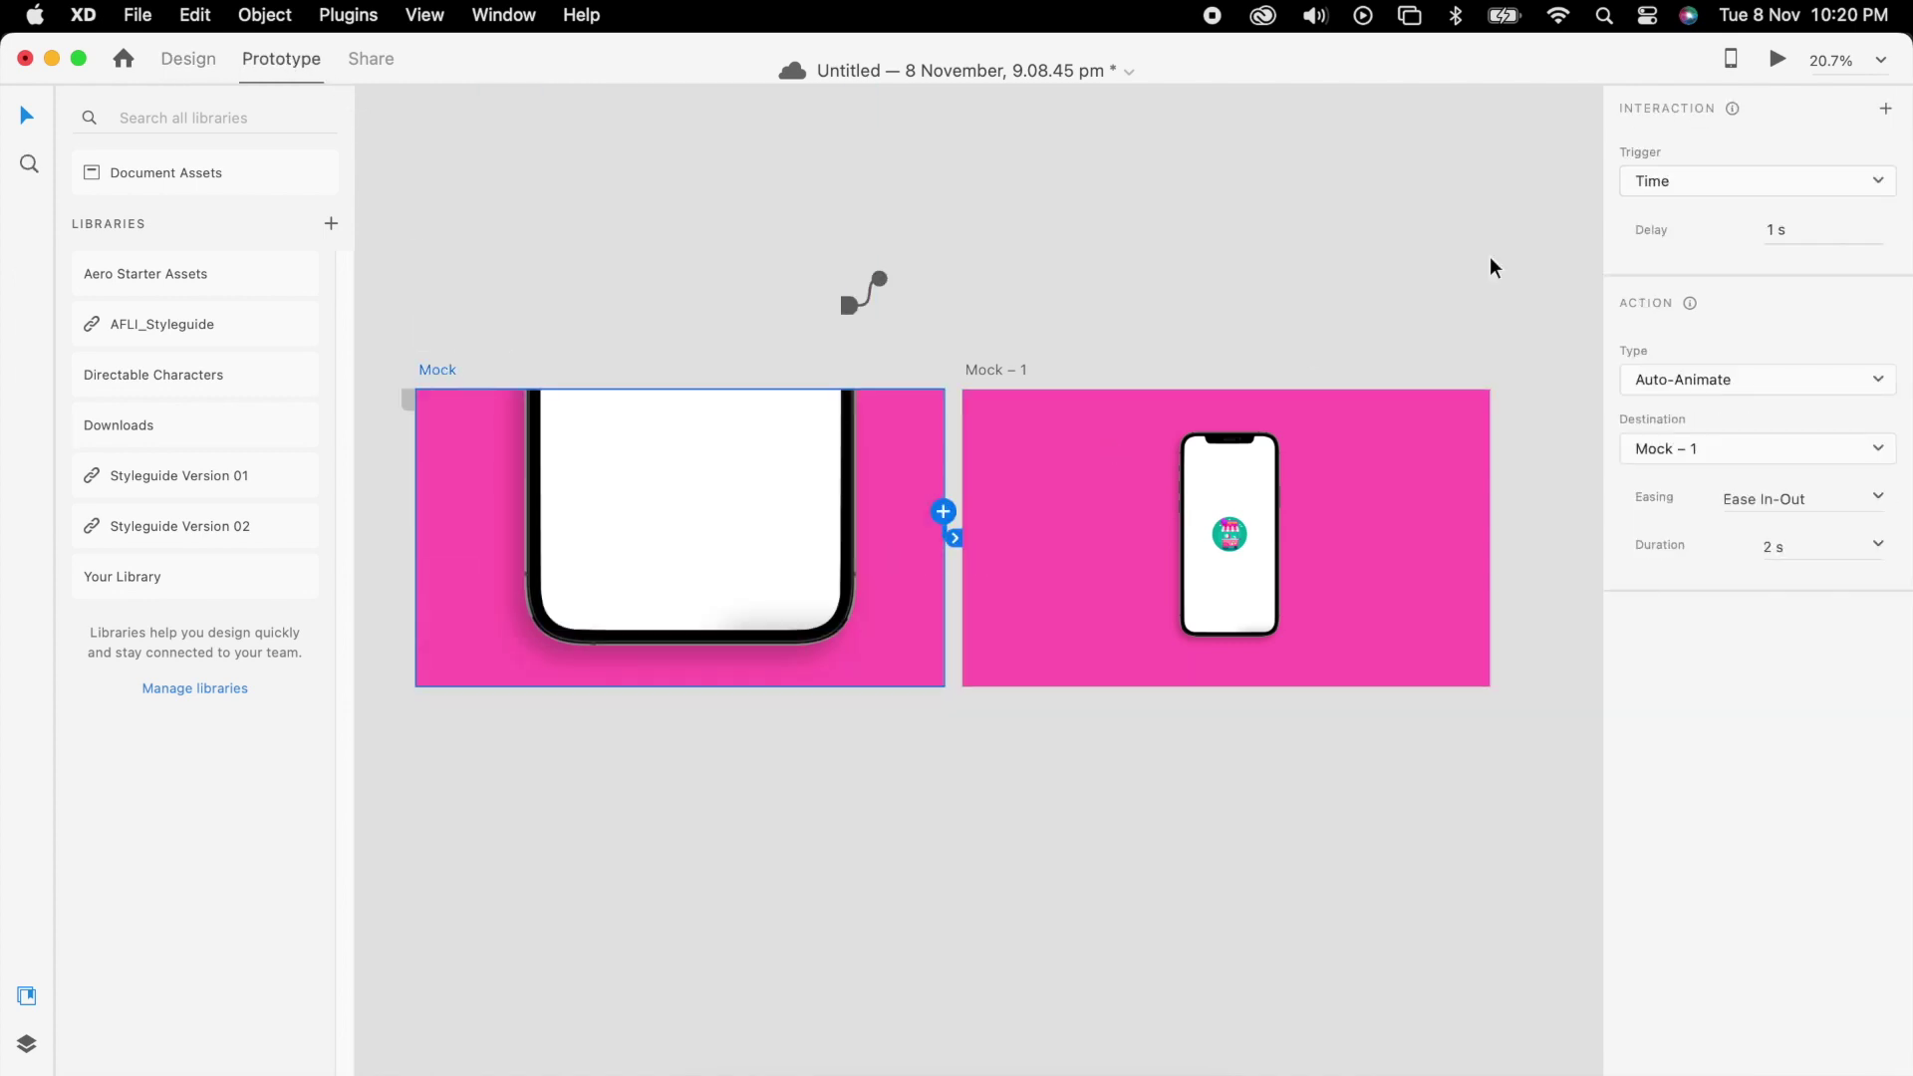
{"action": "left_click", "coordinate": [1694, 183]}
{"action": "left_click", "coordinate": [1682, 183]}
{"action": "left_click", "coordinate": [1794, 231]}
{"action": "type", "text": "0.5"}
{"action": "key", "text": "Return"}
Set the transition to Auto-Animate with Ease In-Out easing over 4 s
{"action": "left_click", "coordinate": [1754, 379]}
{"action": "left_click", "coordinate": [1754, 386]}
{"action": "left_click", "coordinate": [1869, 502]}
{"action": "left_click", "coordinate": [1799, 601]}
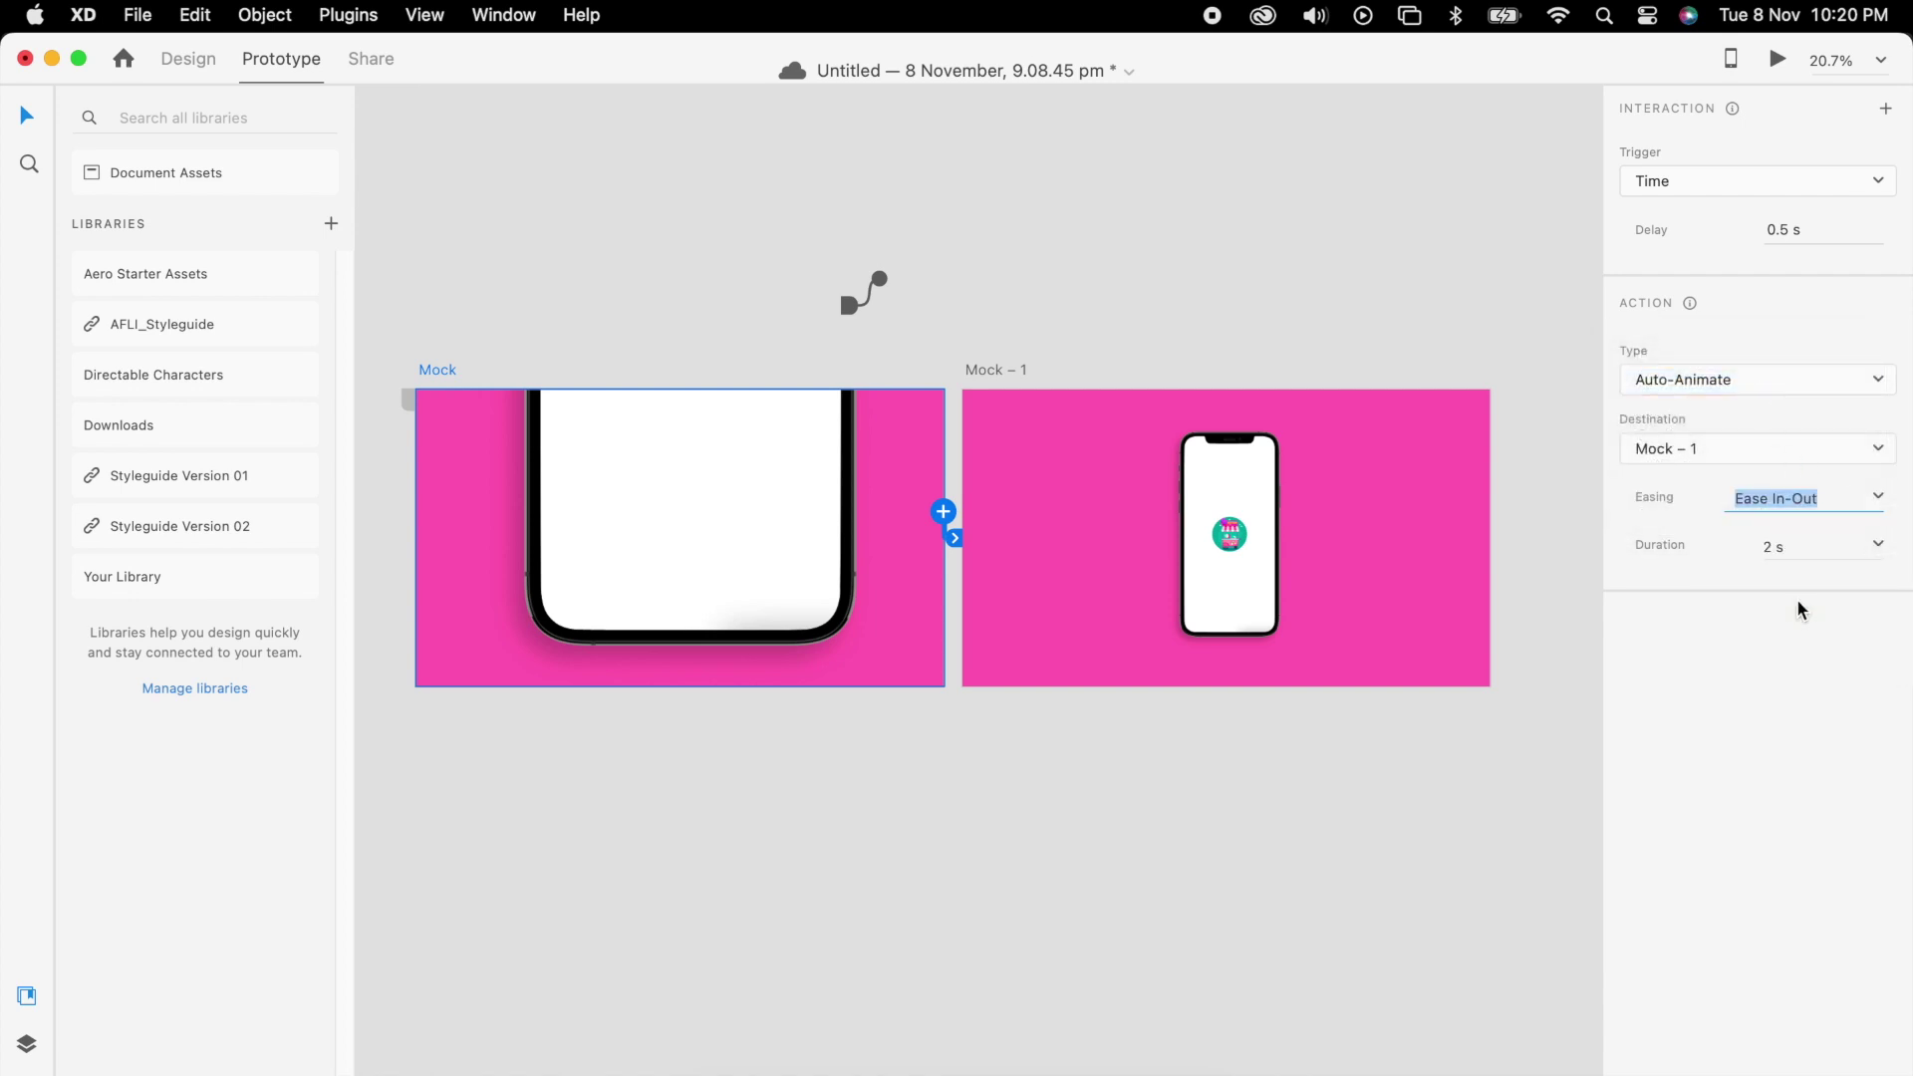
{"action": "left_click", "coordinate": [1811, 547]}
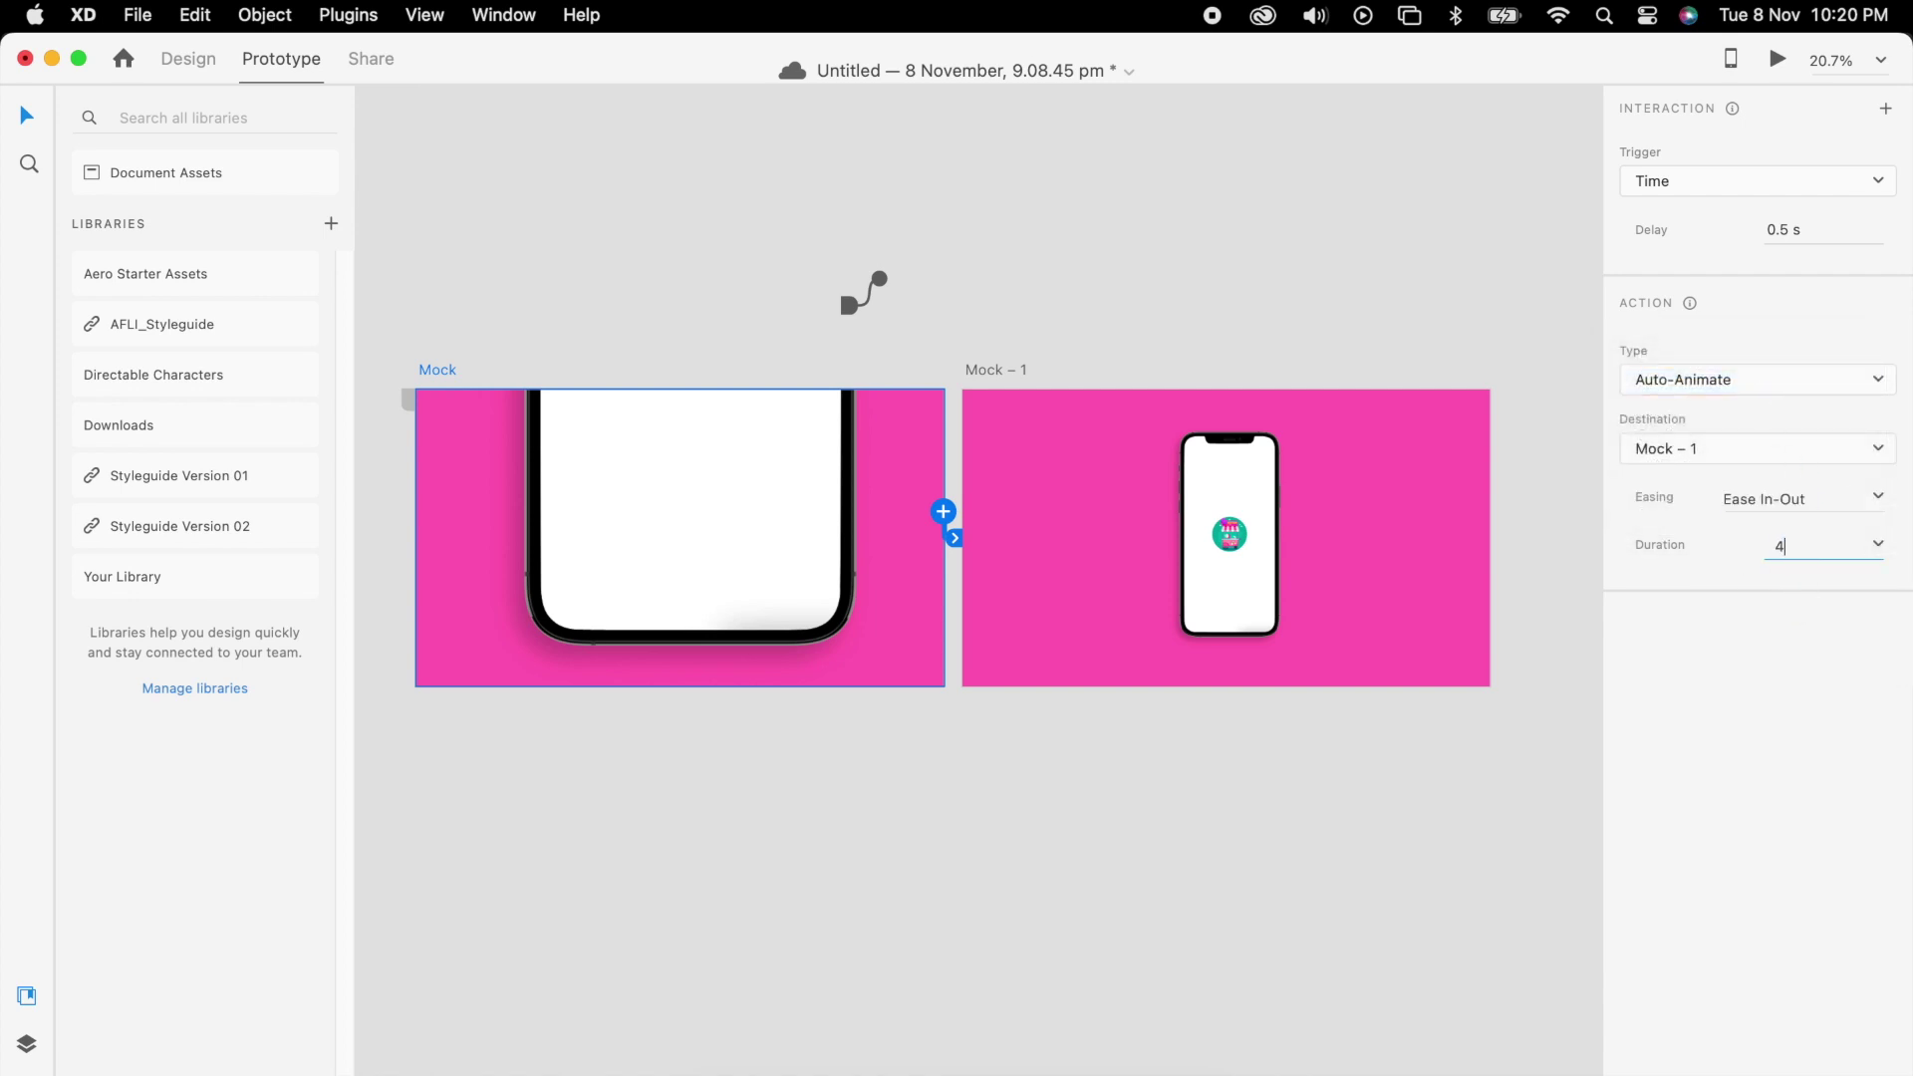
Preview the prototype, tapping ADD TO BAG to reach the detail screen
{"action": "left_click", "coordinate": [1777, 59]}
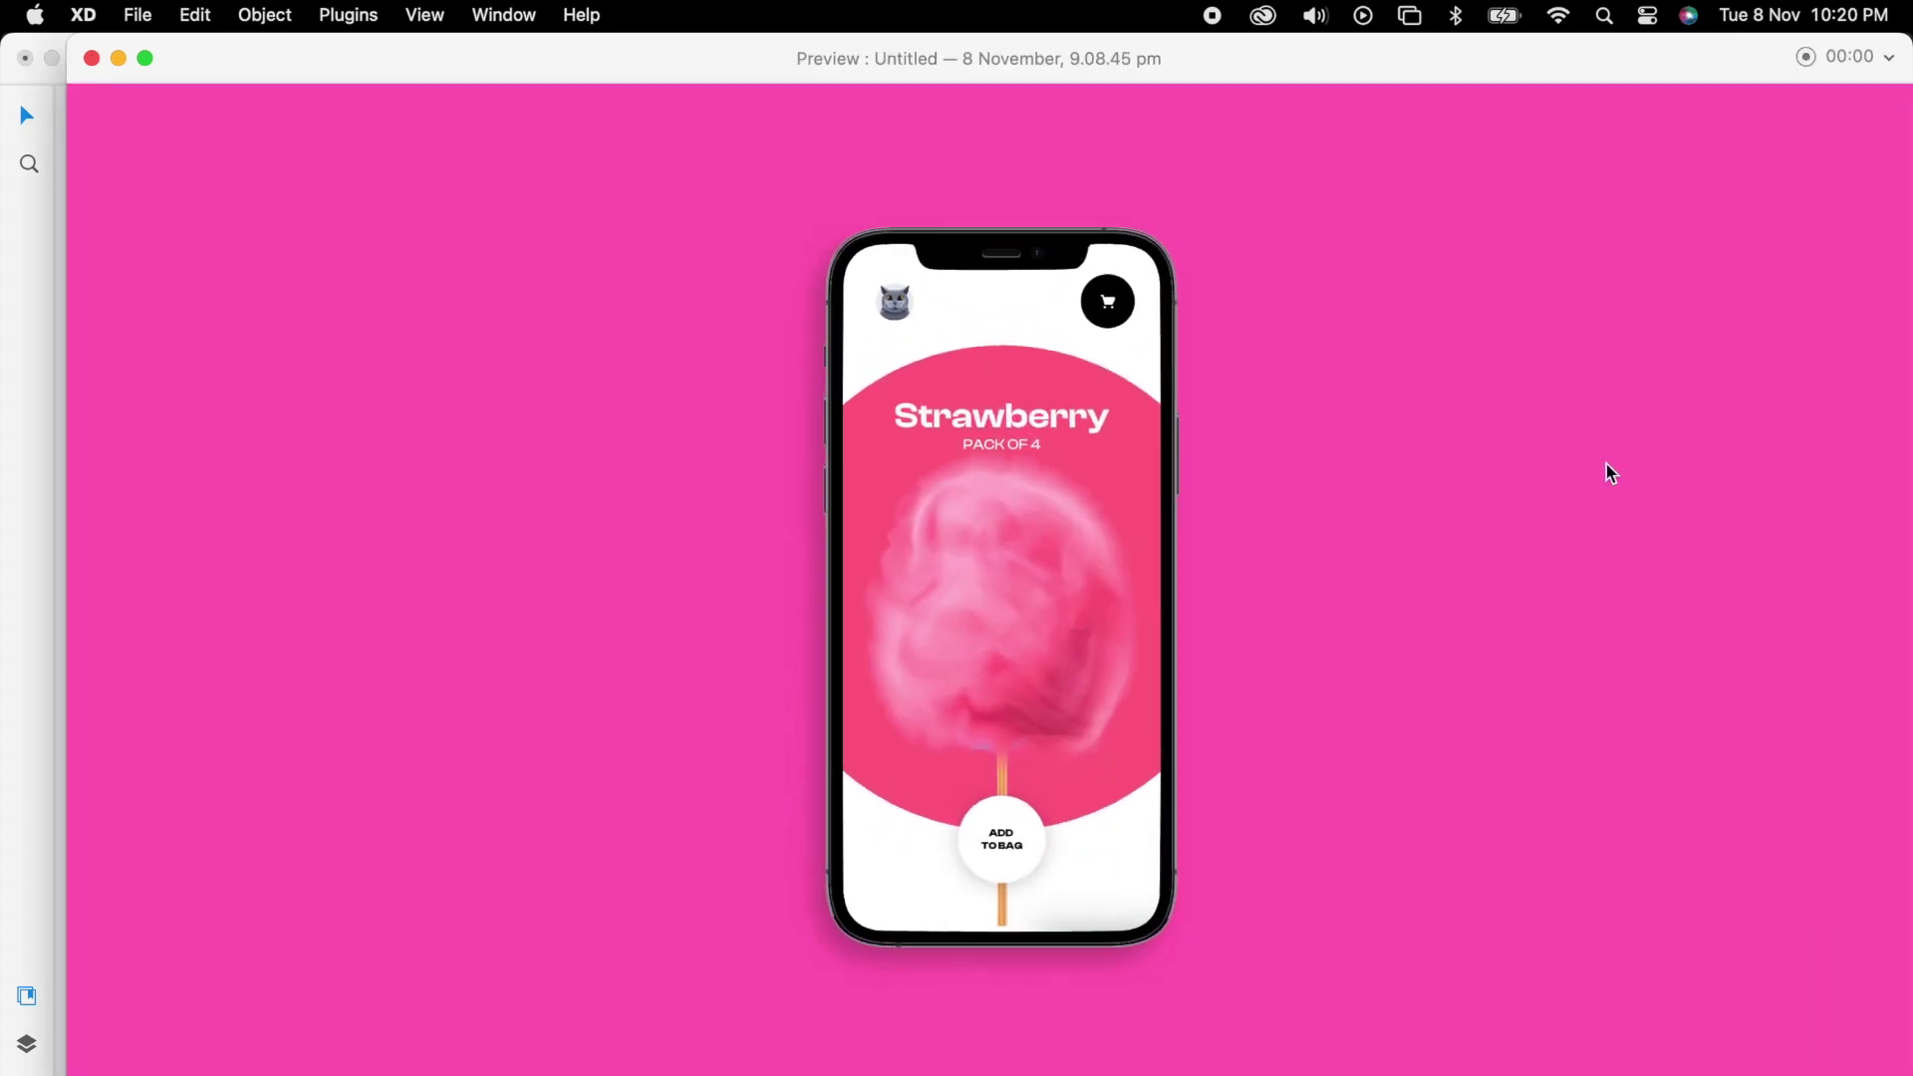
{"action": "left_click", "coordinate": [1033, 396]}
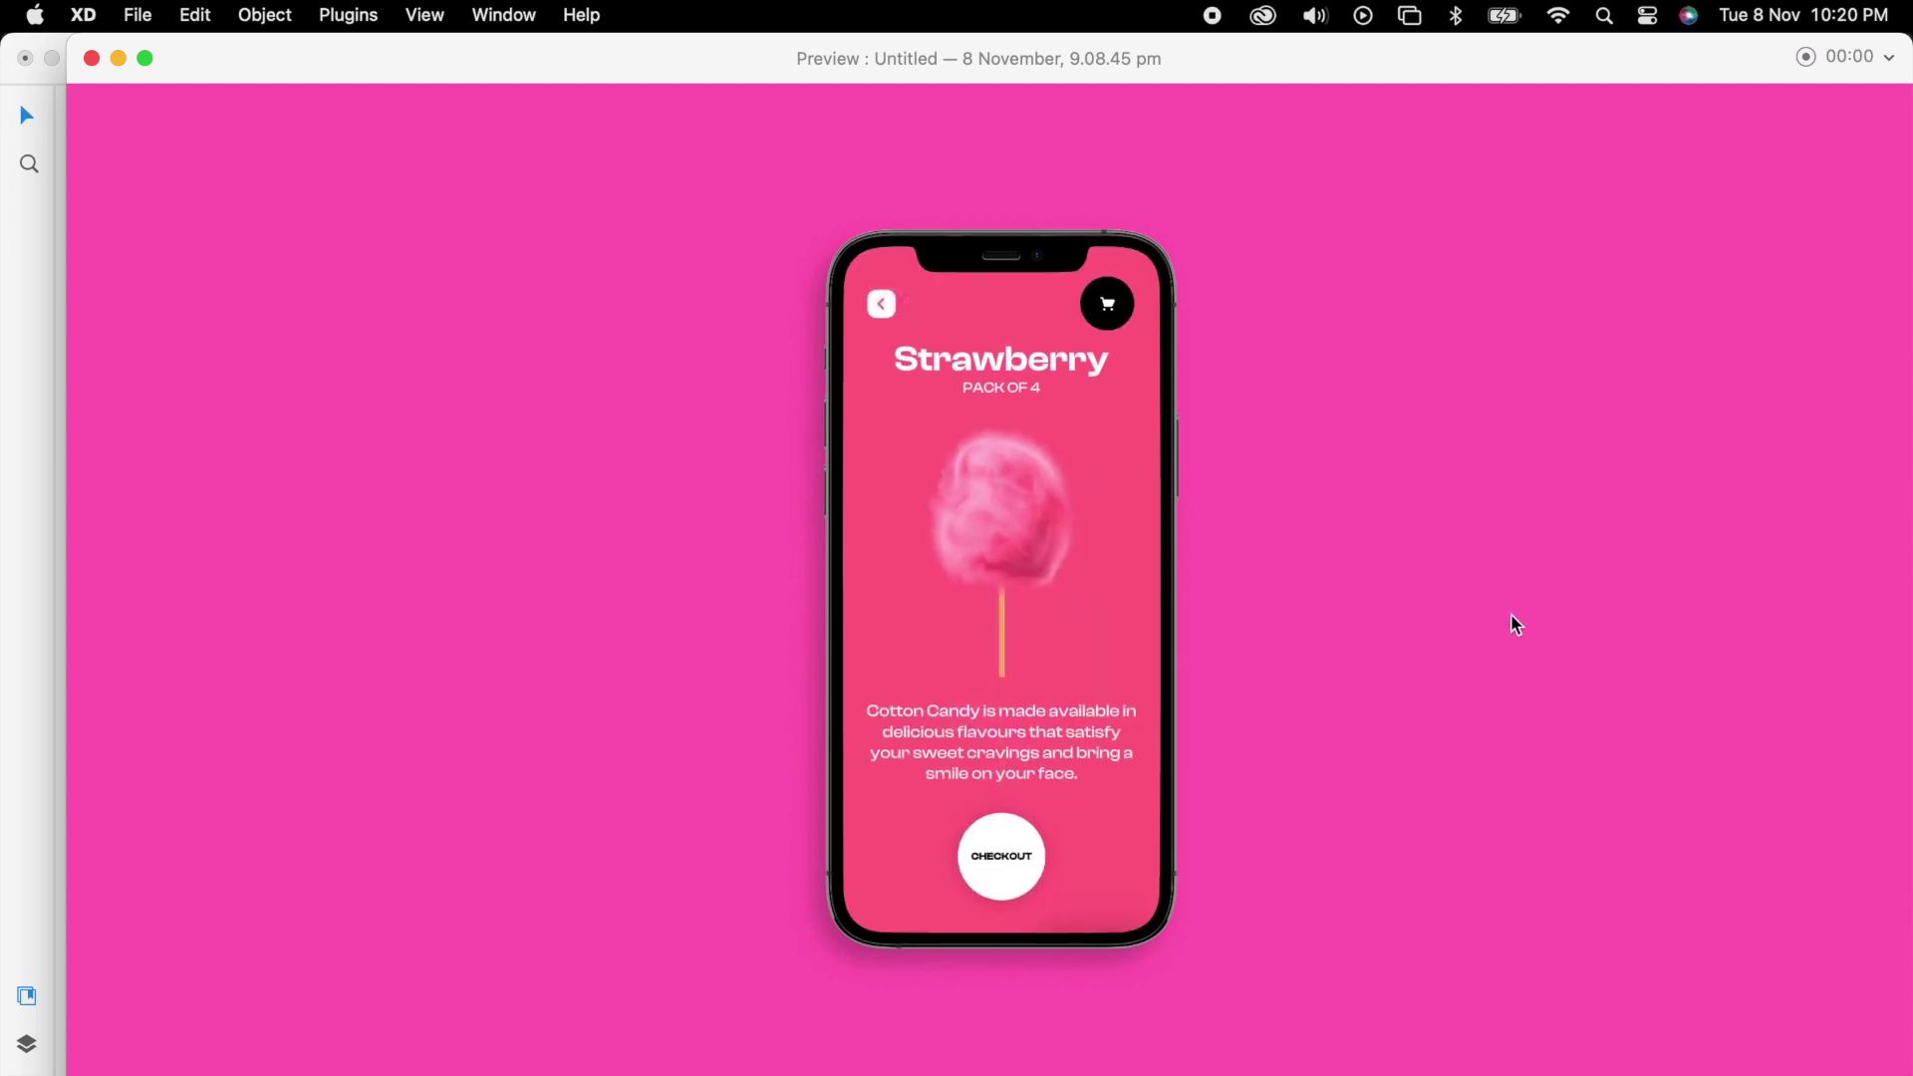
{"action": "left_click", "coordinate": [90, 58]}
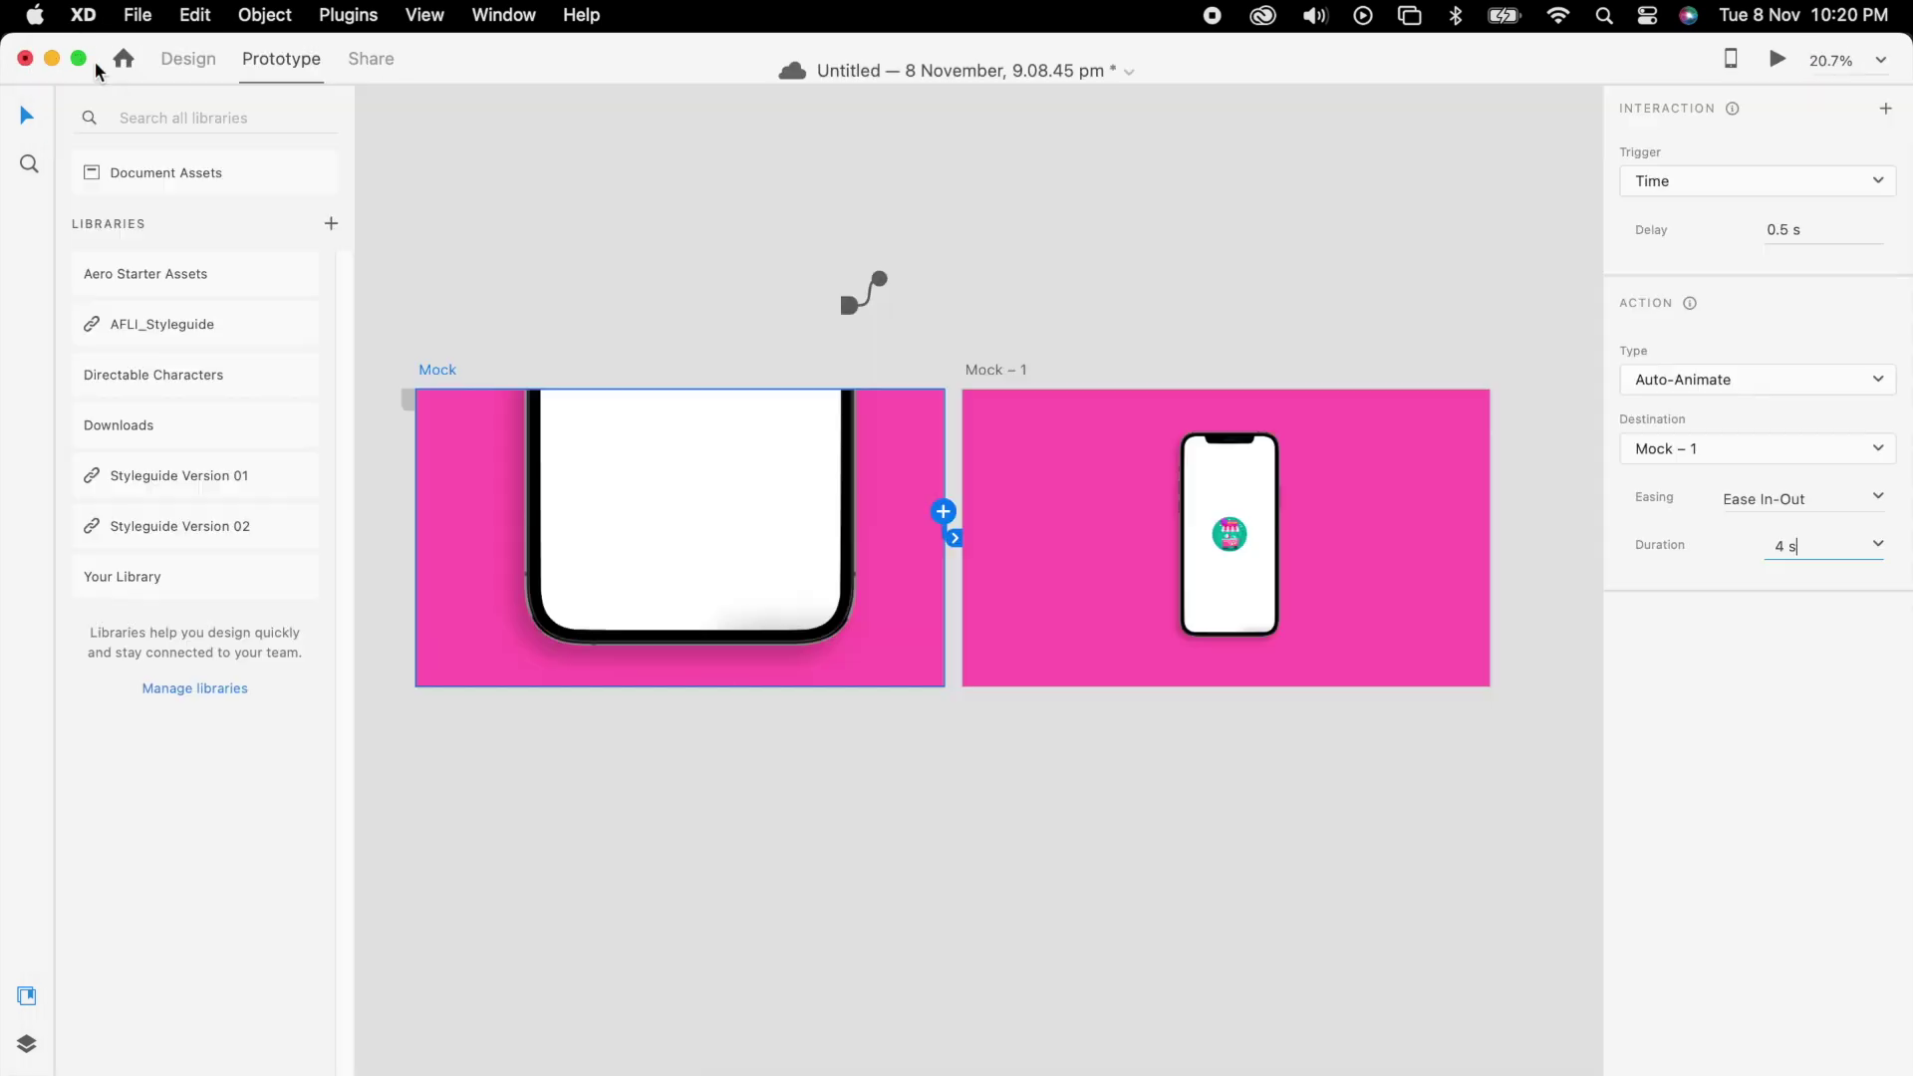
Duplicate Mock – 1 as Mock – 2 and rotate its phone to -30°
{"action": "left_click", "coordinate": [207, 65]}
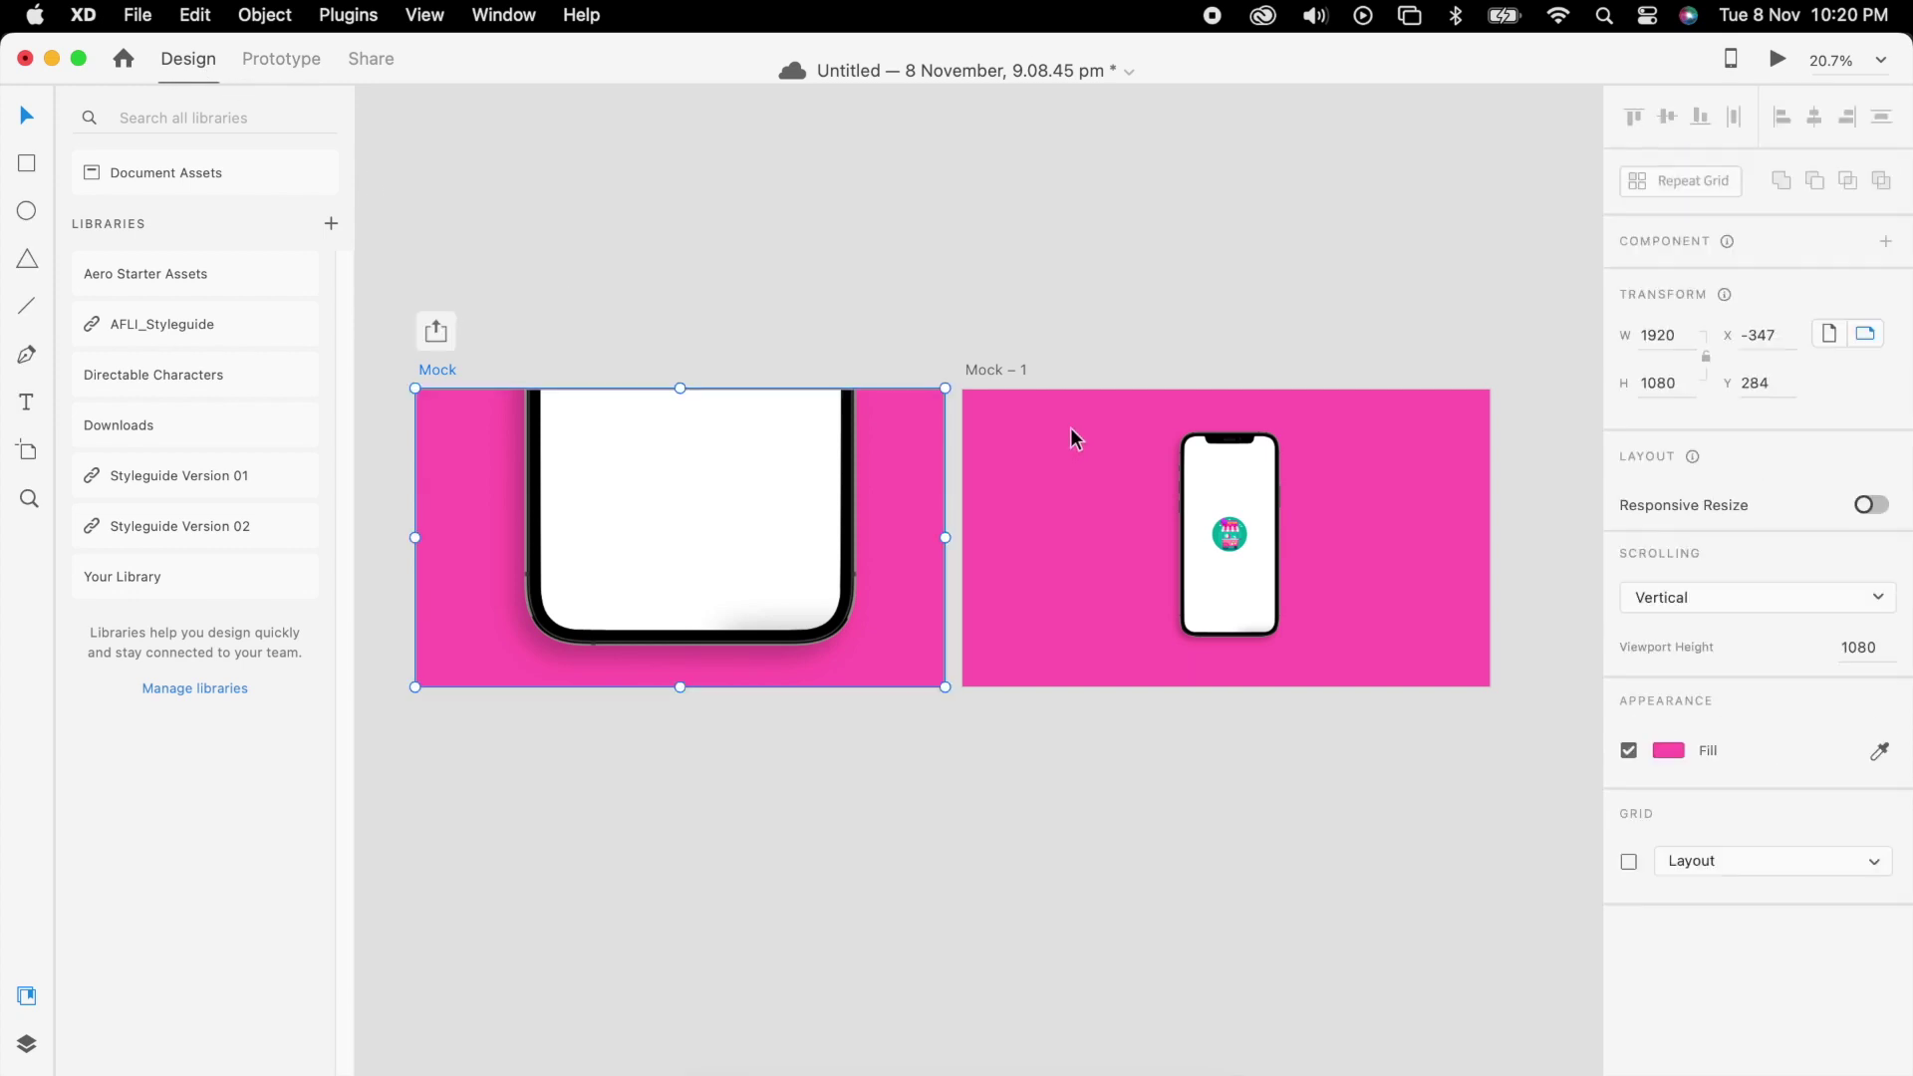
{"action": "left_click", "coordinate": [1002, 371]}
{"action": "key", "text": "super+d"}
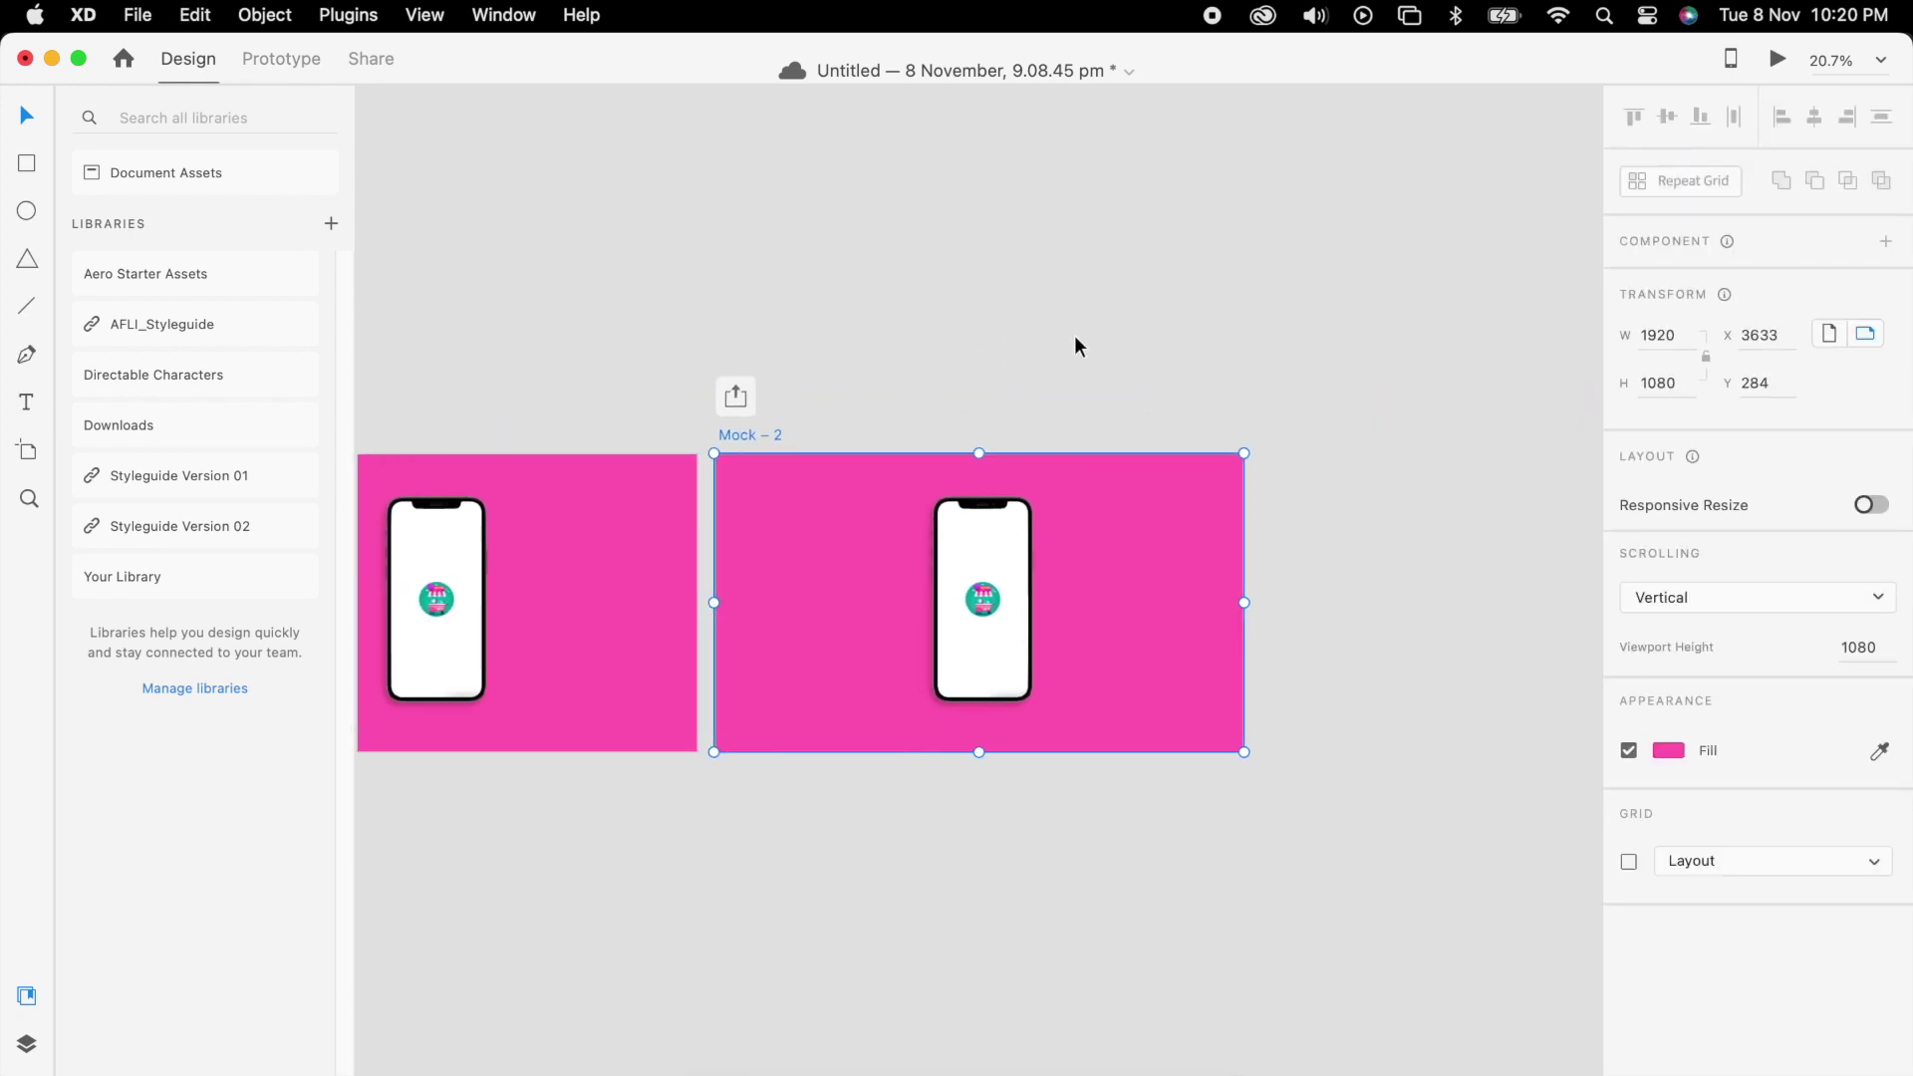
{"action": "left_click", "coordinate": [1034, 705]}
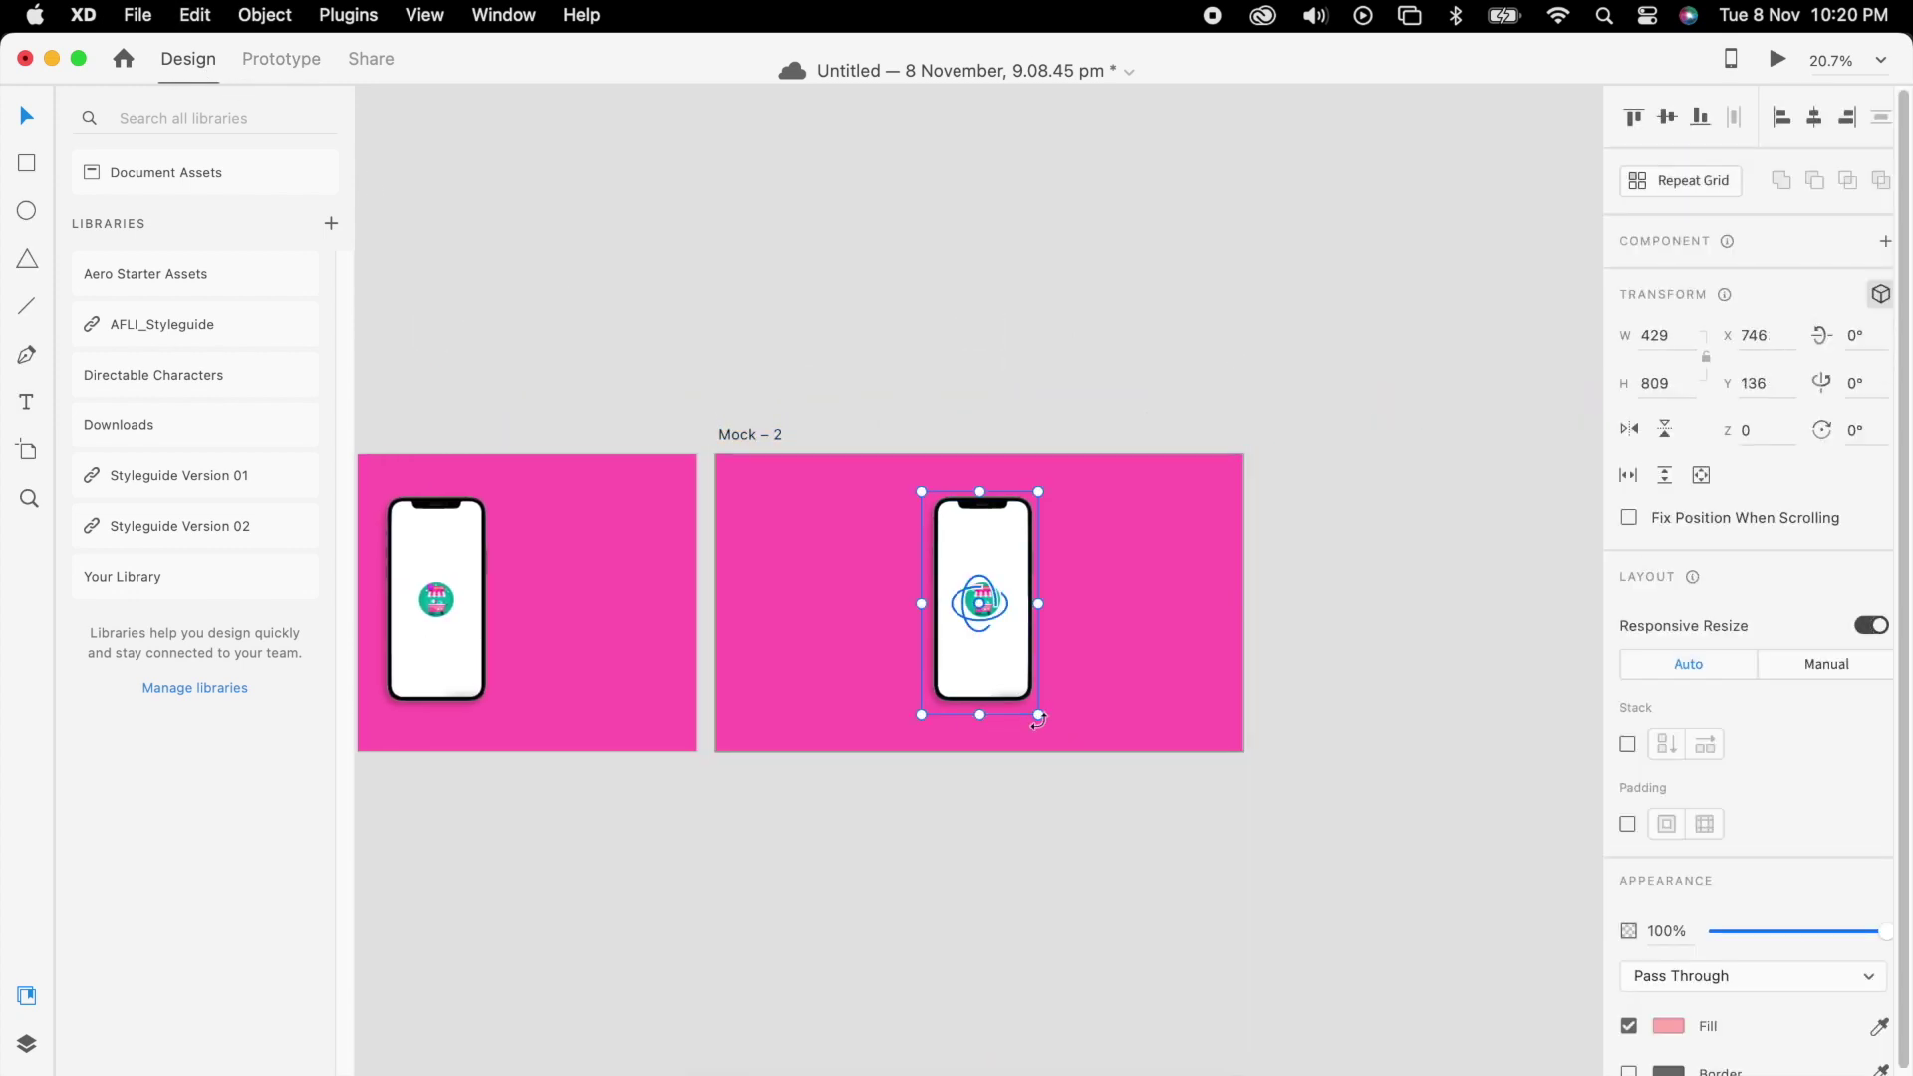
{"action": "left_click_drag", "start_coordinate": [1039, 719], "coordinate": [1133, 688]}
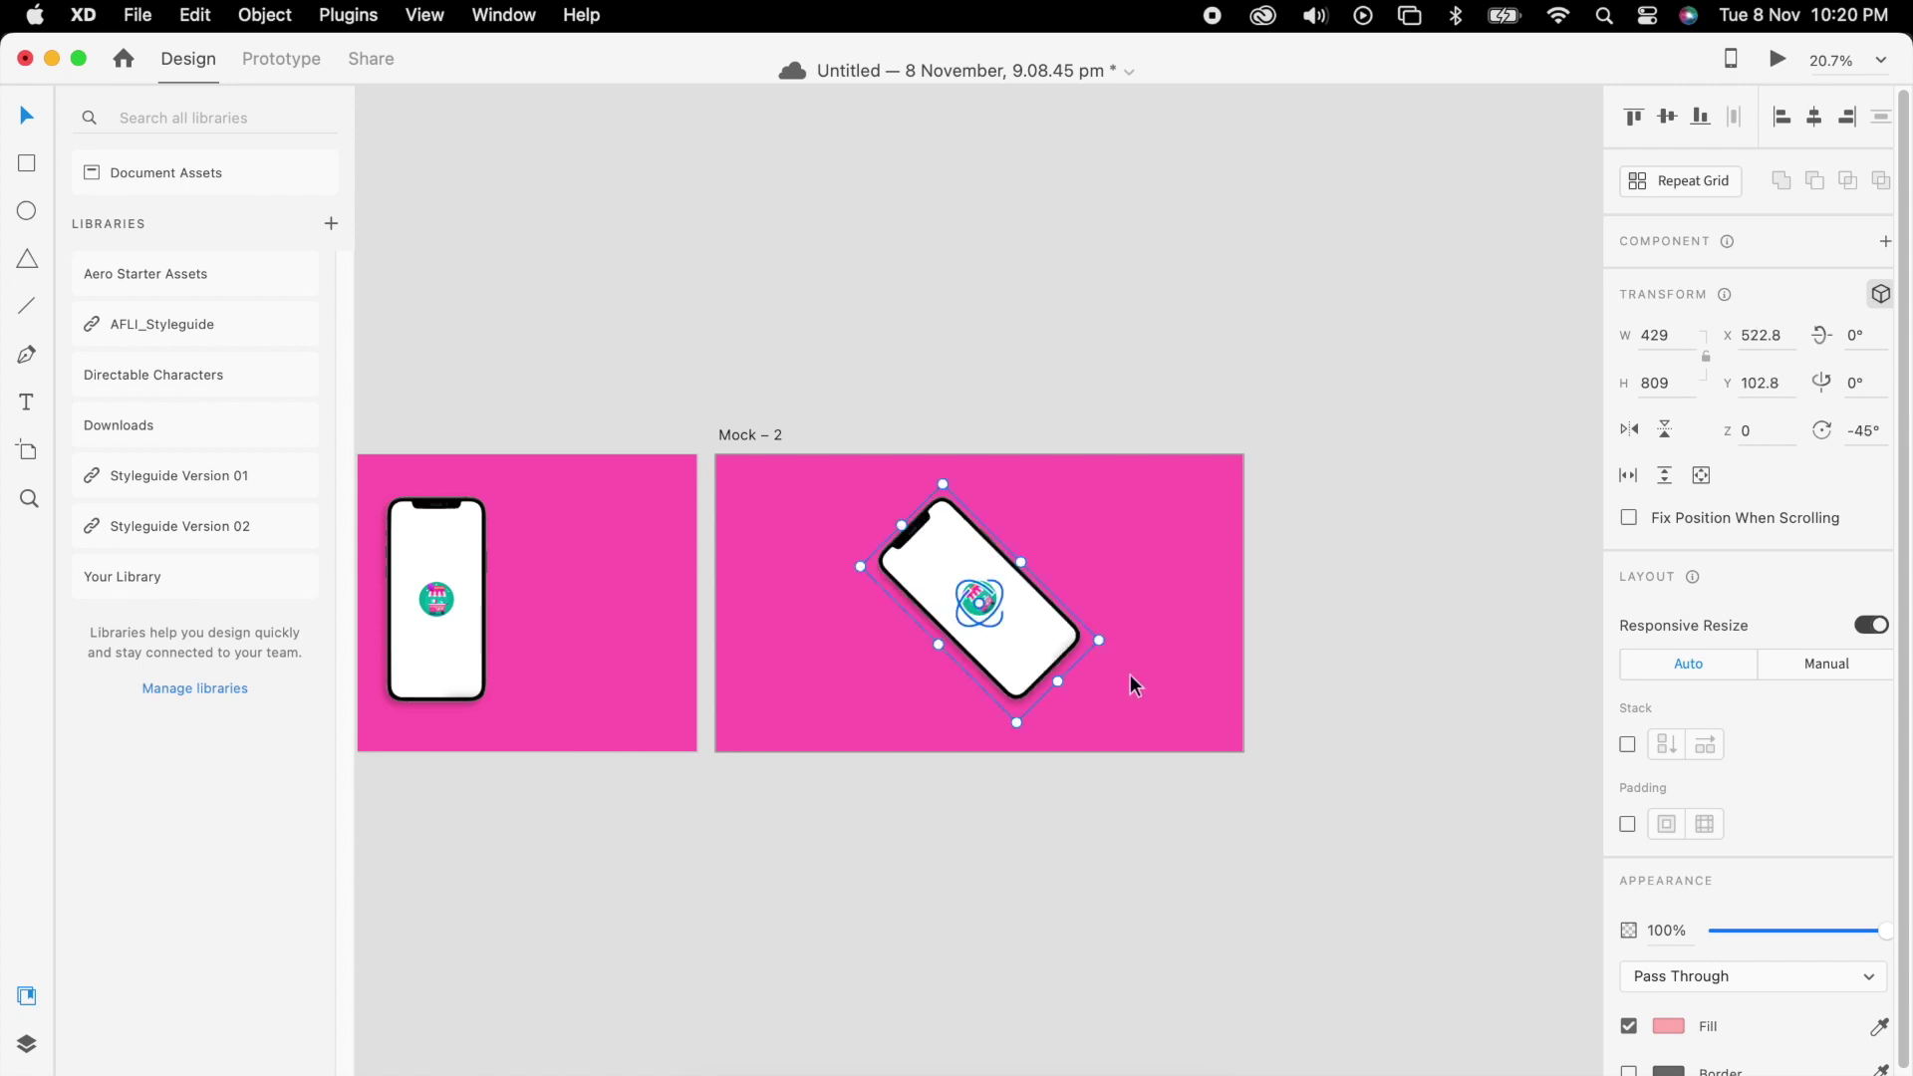
{"action": "left_click", "coordinate": [1396, 577]}
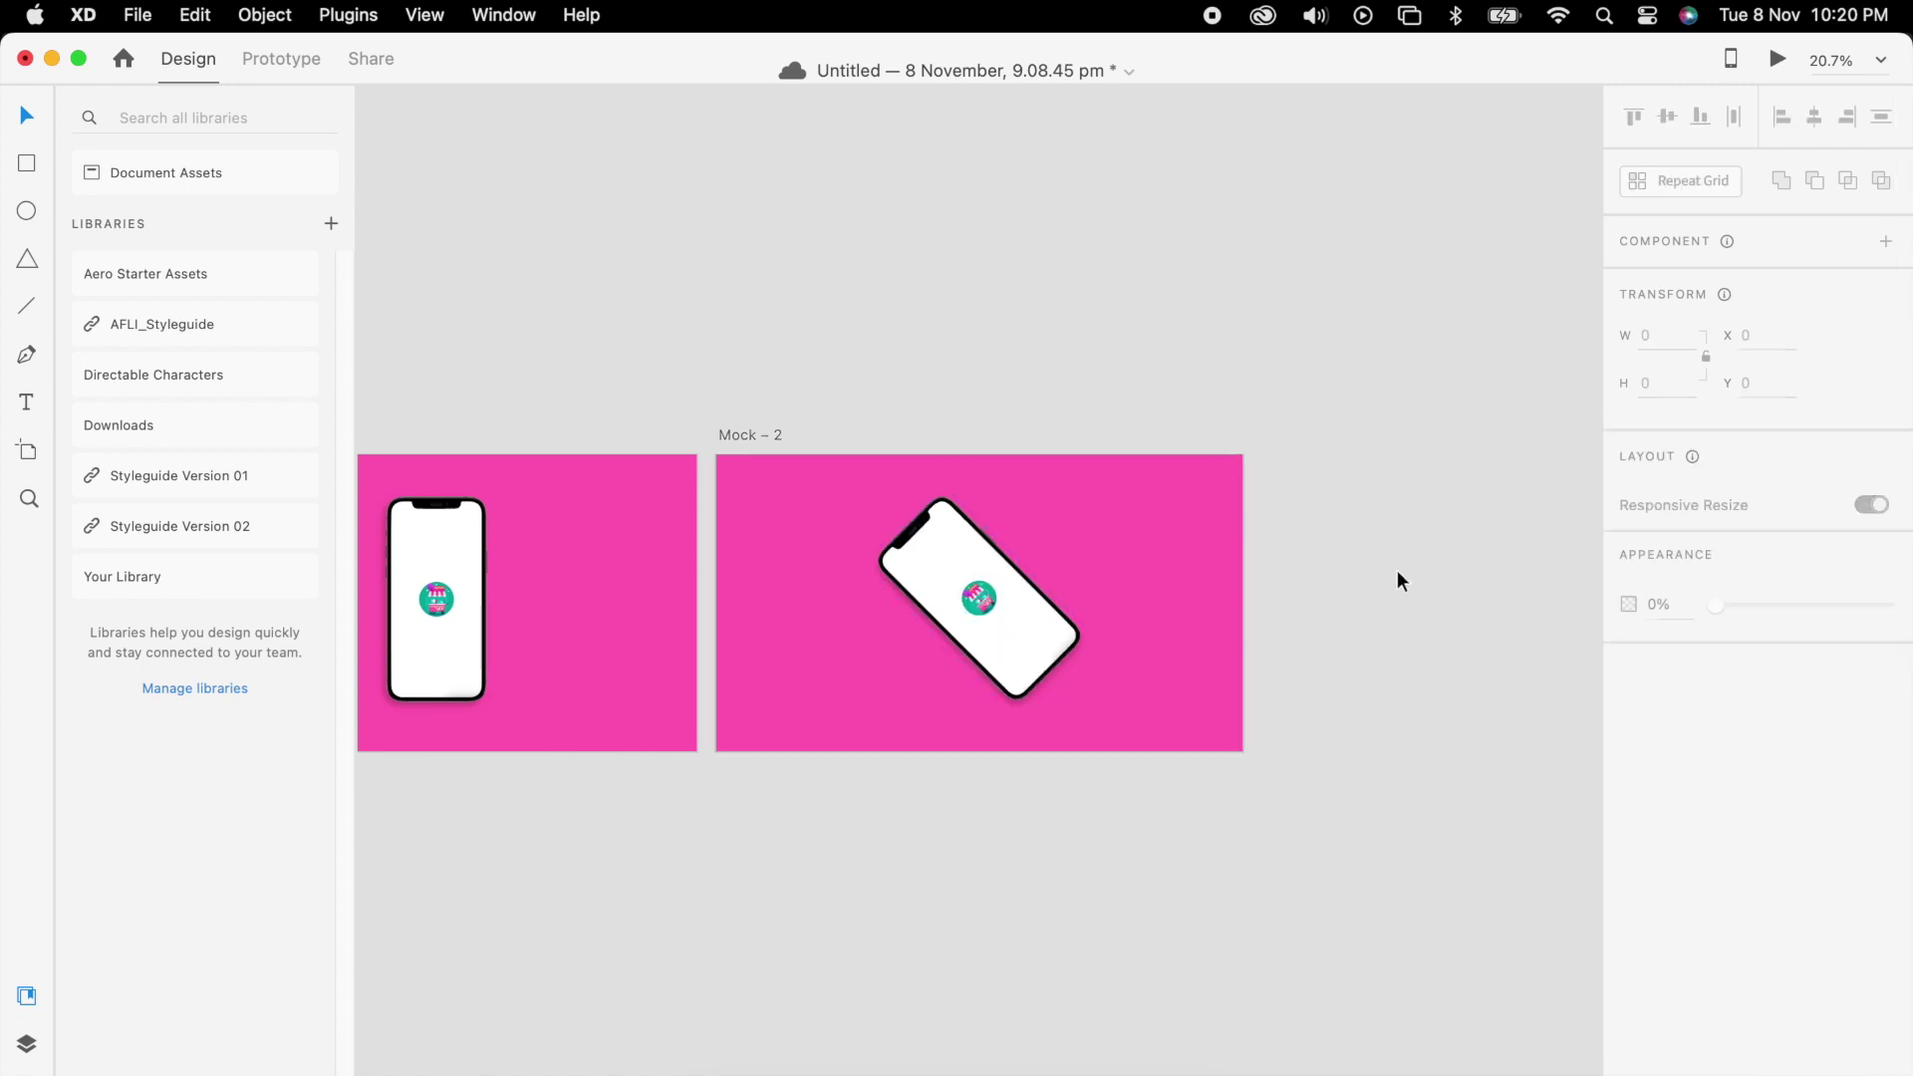
{"action": "left_click", "coordinate": [1066, 652]}
{"action": "left_click_drag", "start_coordinate": [1113, 639], "coordinate": [1101, 662]}
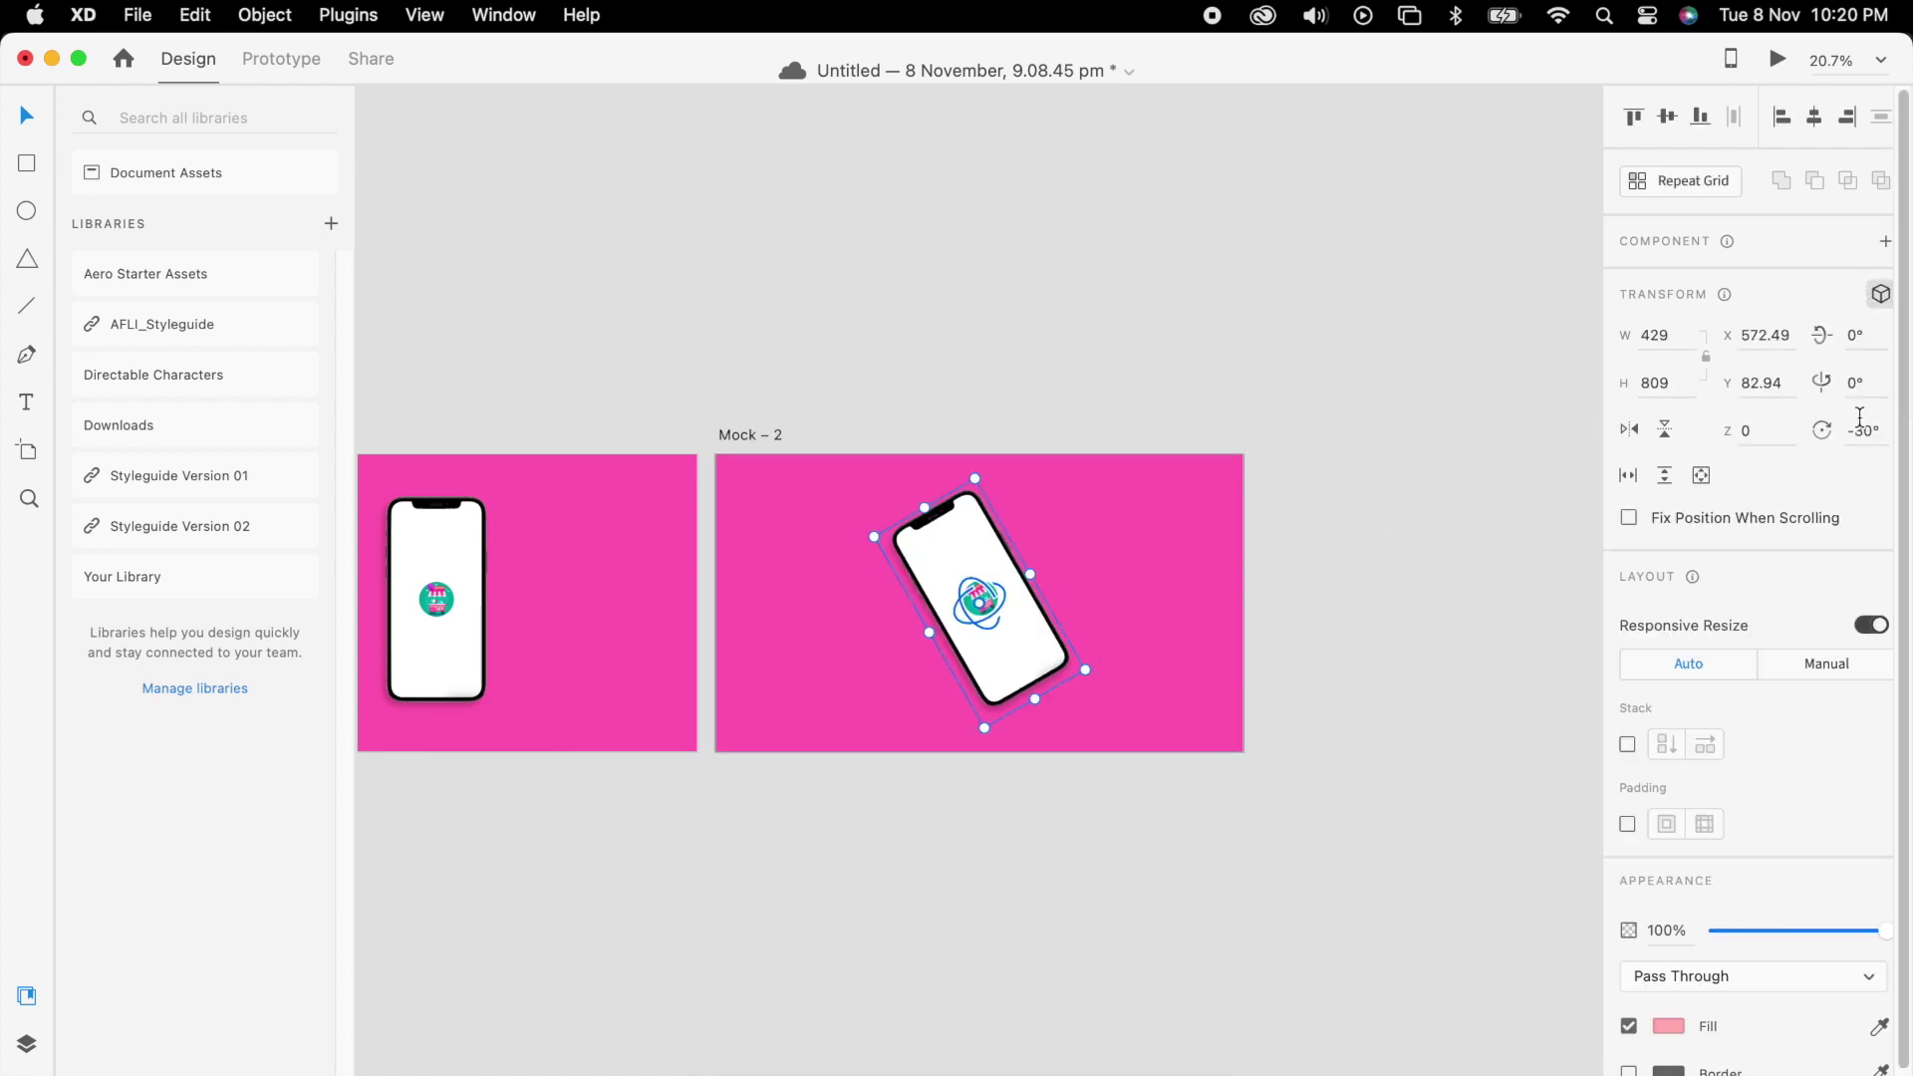
{"action": "left_click", "coordinate": [1375, 435]}
{"action": "scroll", "coordinate": [1385, 438], "scroll_direction": "left", "scroll_amount": 5}
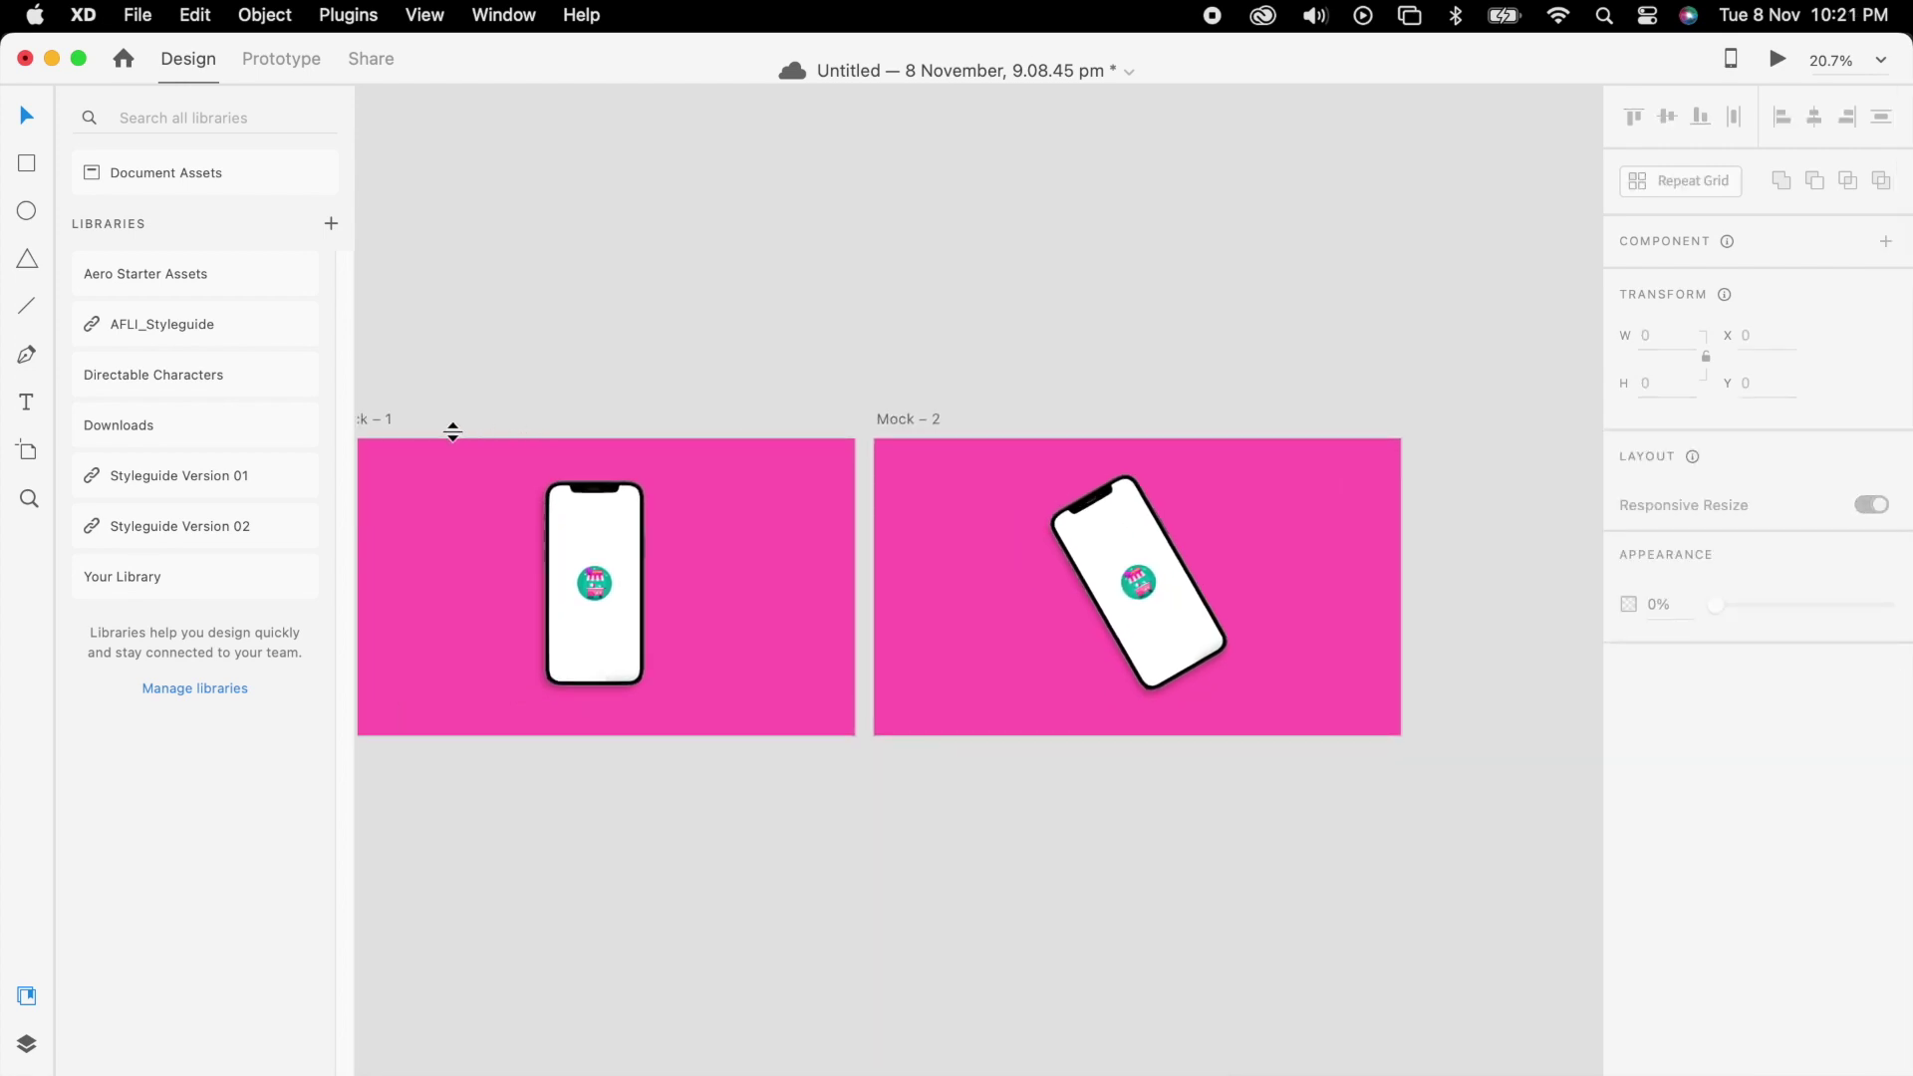
Wire Mock – 1 to Mock – 2 with a 1 s delay
{"action": "left_click", "coordinate": [448, 401]}
{"action": "left_click", "coordinate": [280, 70]}
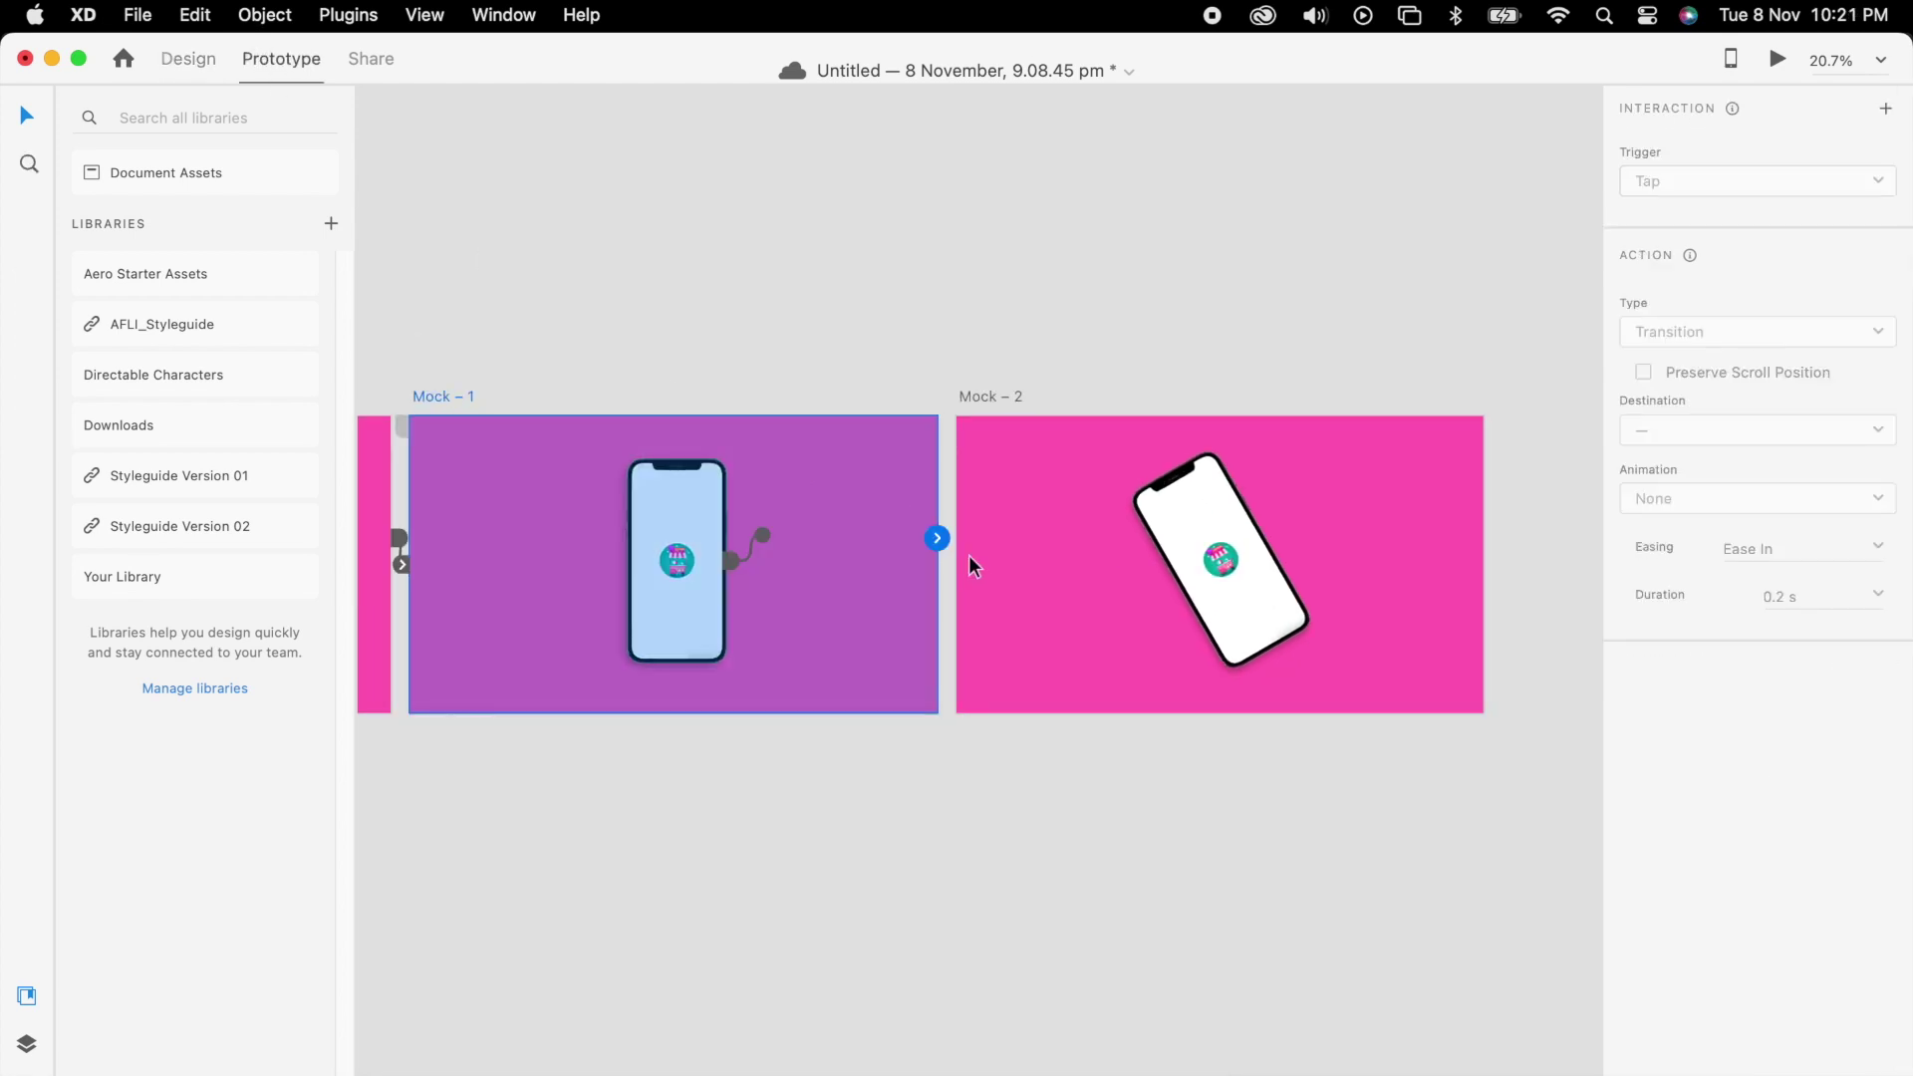
{"action": "left_click_drag", "start_coordinate": [945, 552], "coordinate": [982, 601]}
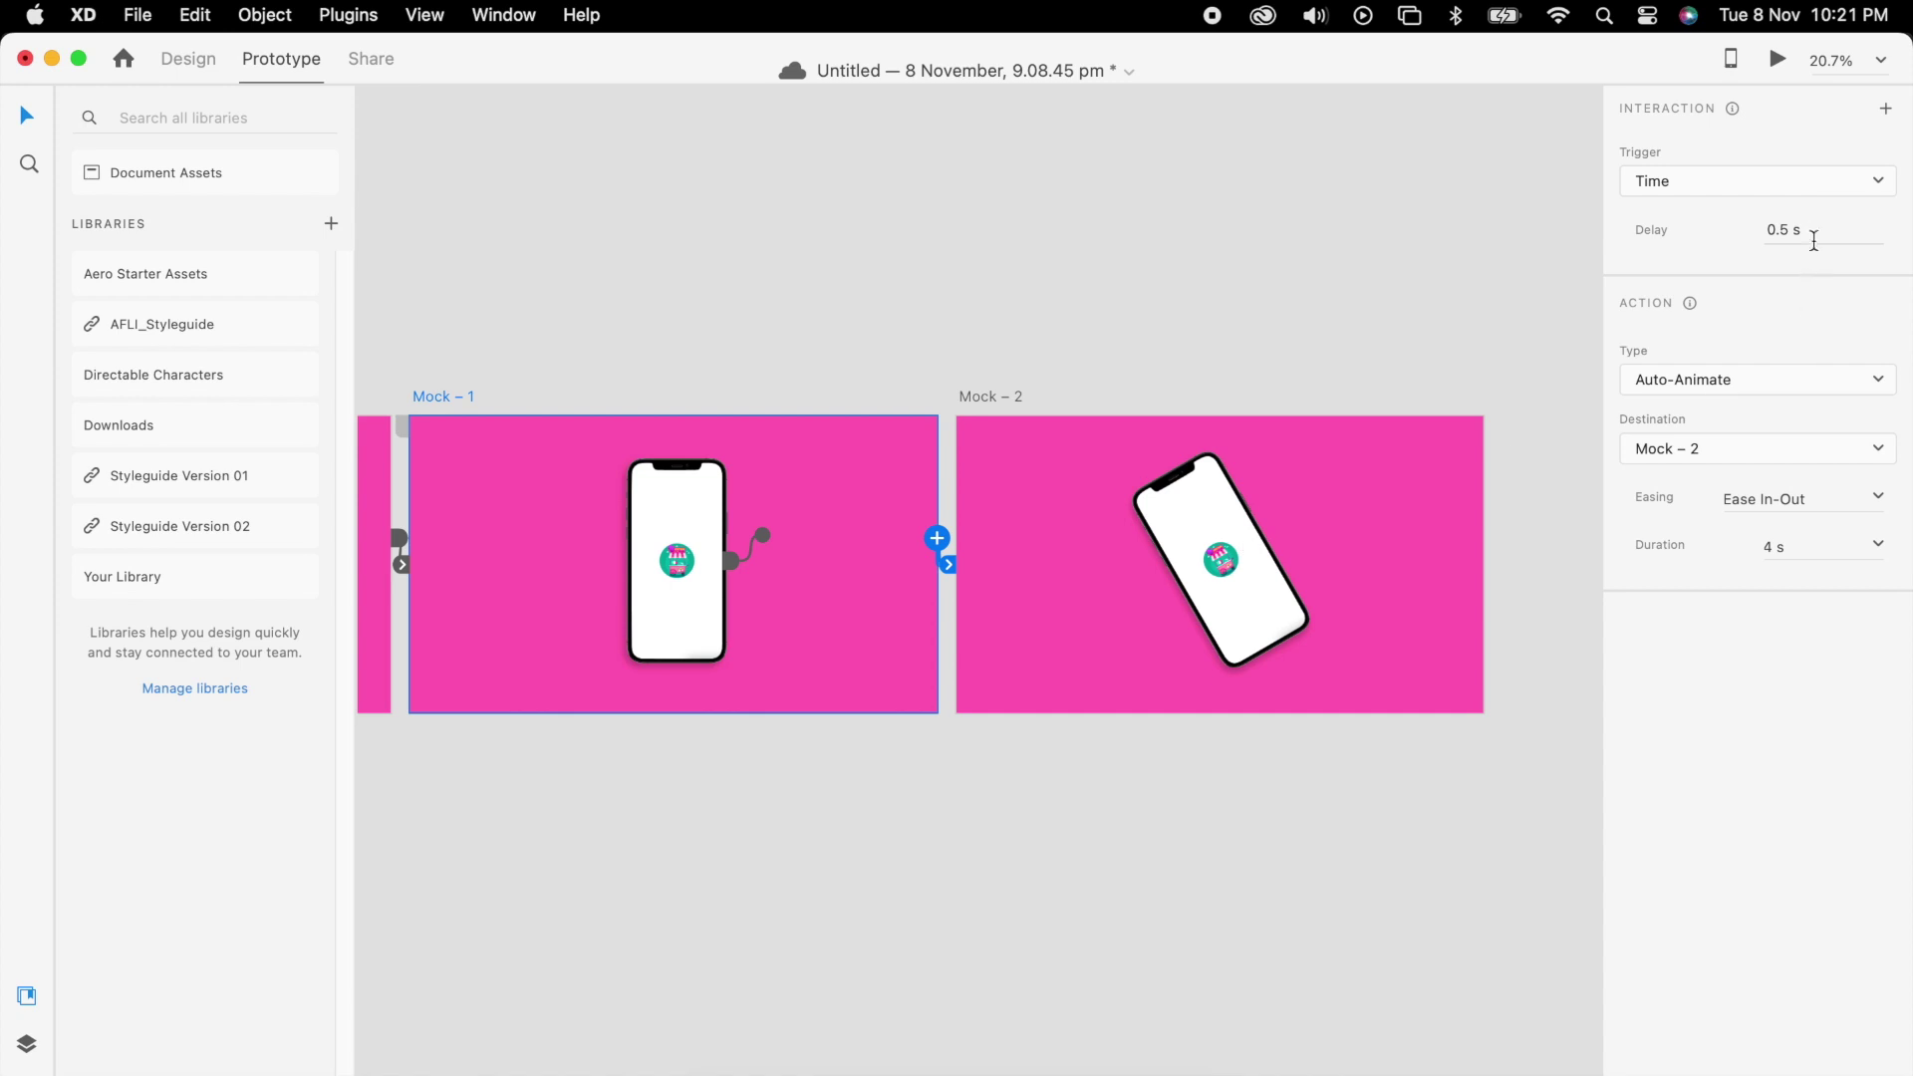
{"action": "left_click", "coordinate": [1839, 237]}
{"action": "type", "text": "1"}
{"action": "key", "text": "Return"}
Preview the prototype starting from the first artboard, Mock
{"action": "left_click", "coordinate": [1385, 762]}
{"action": "scroll", "coordinate": [1426, 752], "scroll_direction": "down", "scroll_amount": 5}
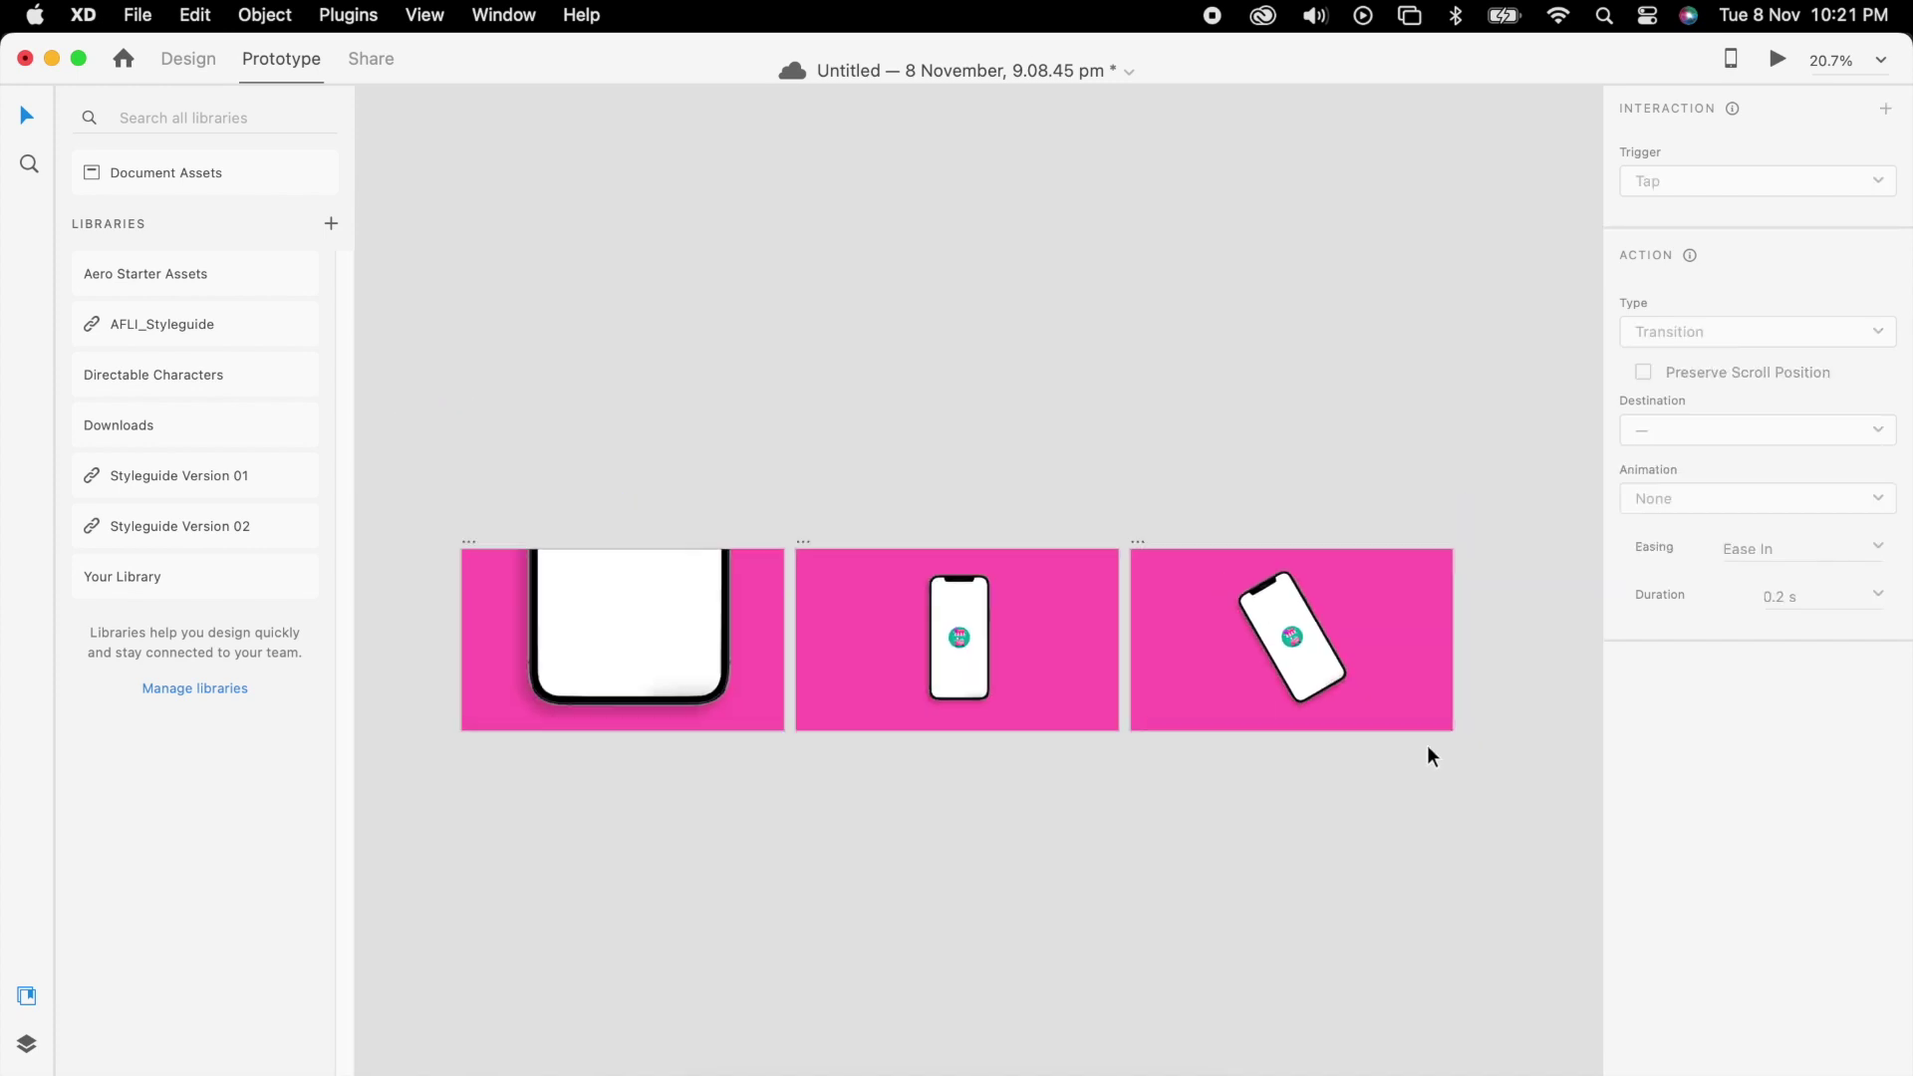
{"action": "left_click", "coordinate": [761, 675]}
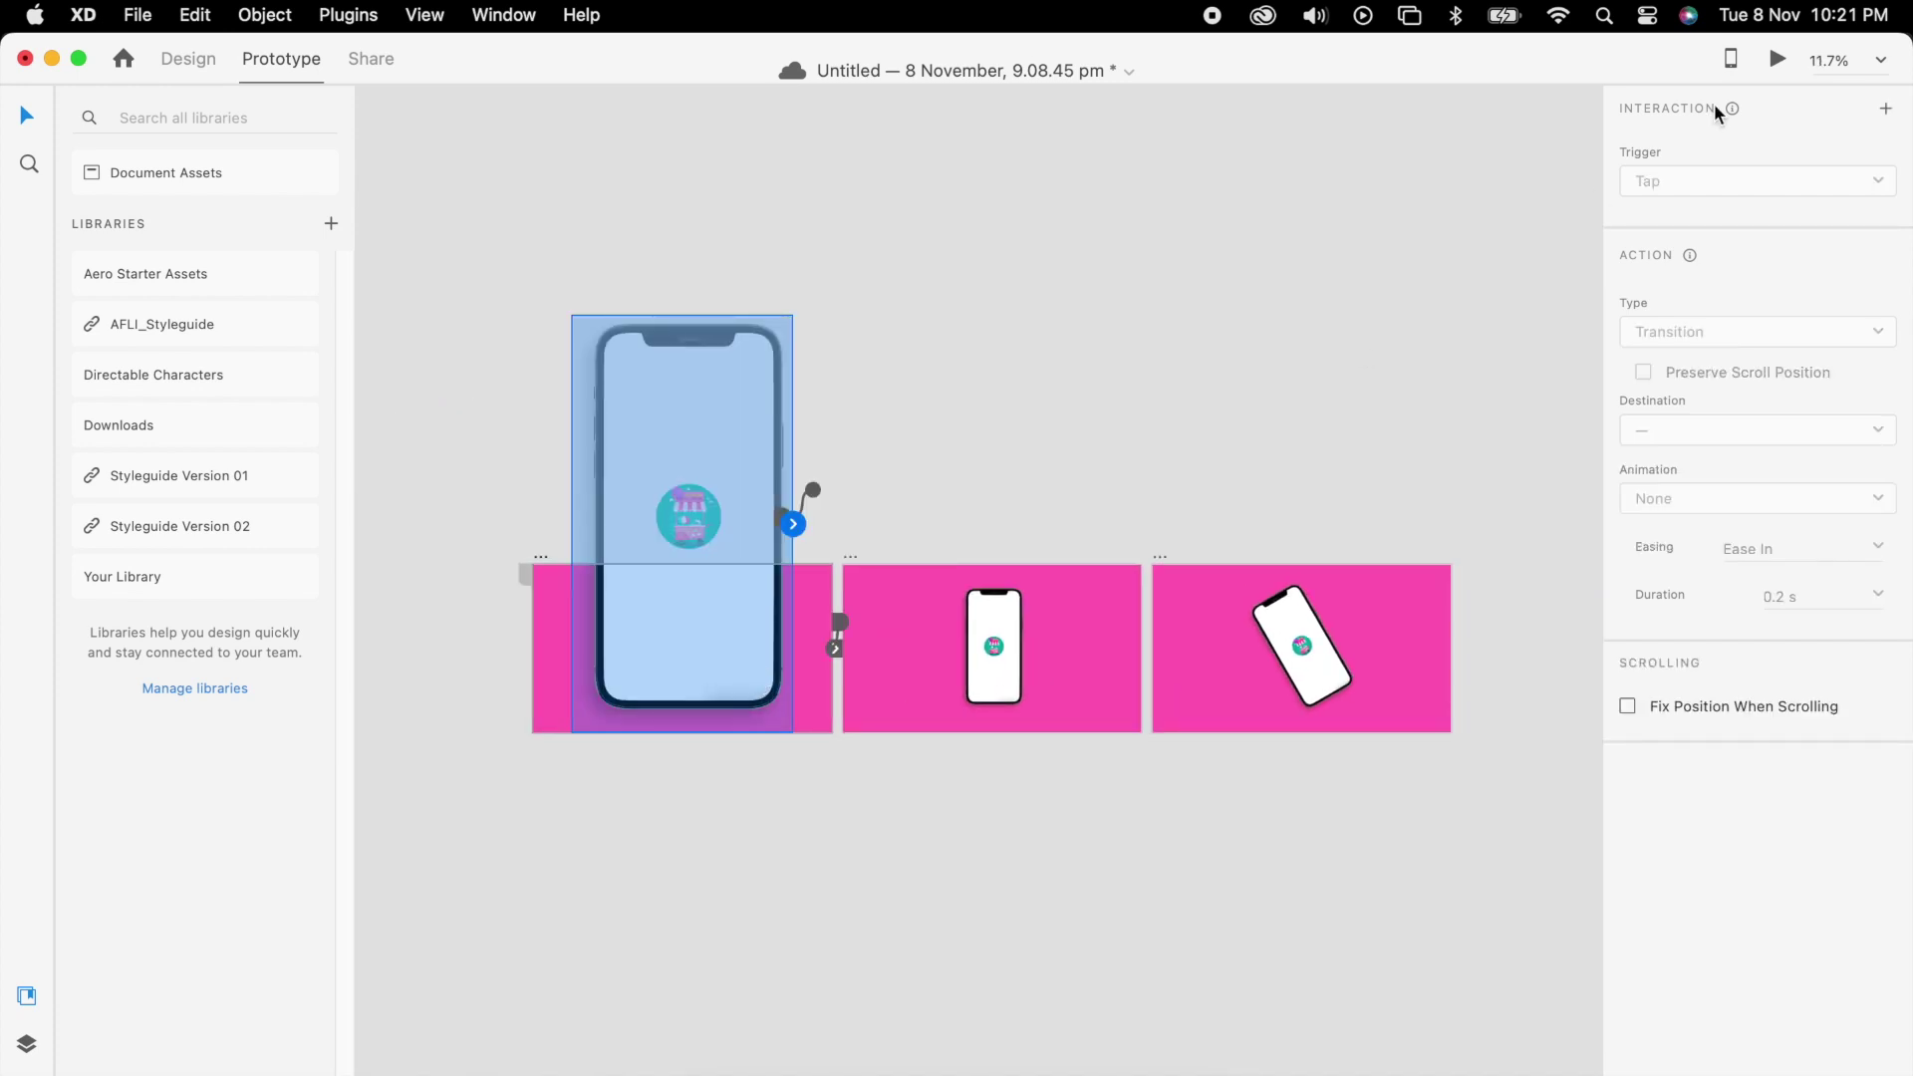
{"action": "left_click", "coordinate": [1776, 60]}
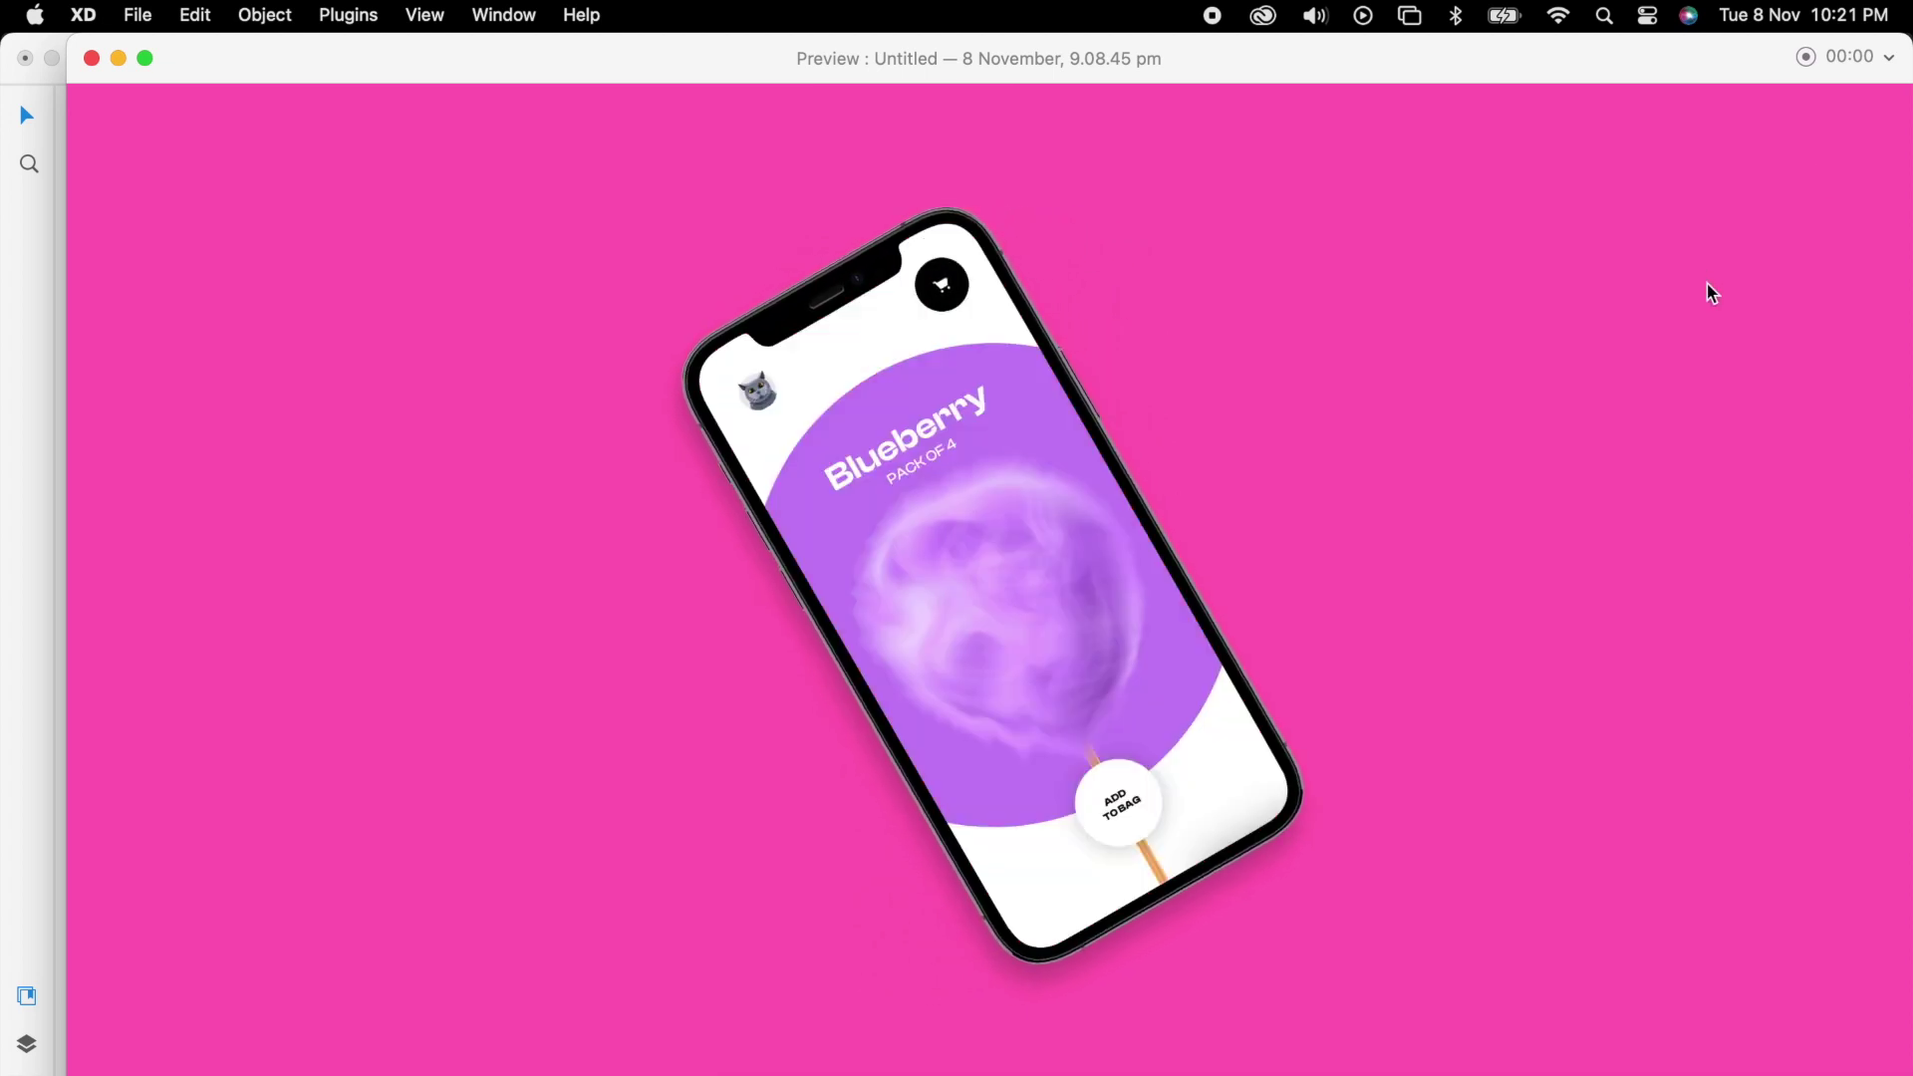
Duplicate the third artboard and push its -30° phone forward in depth to Z 573.5
{"action": "key", "text": "super+w"}
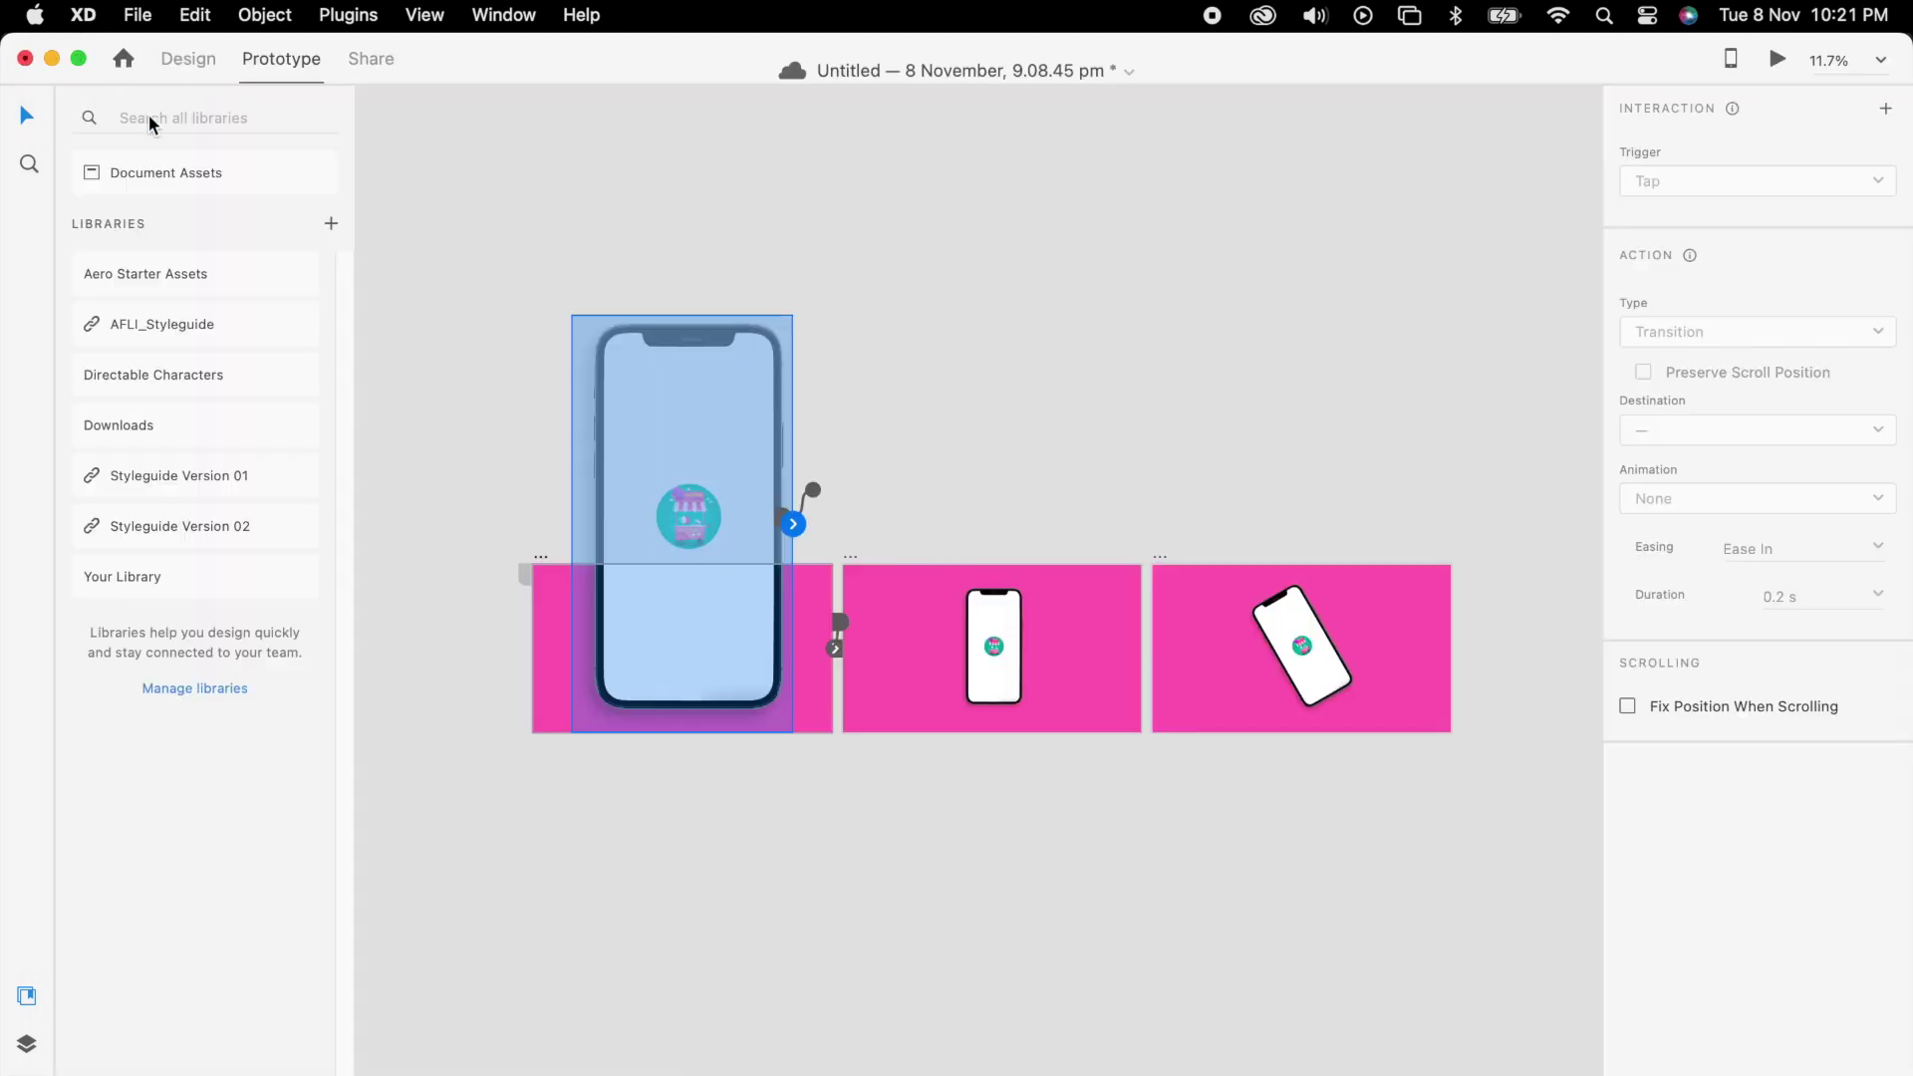
{"action": "scroll", "coordinate": [1217, 525], "scroll_direction": "right", "scroll_amount": 3}
{"action": "scroll", "coordinate": [1217, 525], "scroll_direction": "down", "scroll_amount": 1}
{"action": "left_click", "coordinate": [948, 502]}
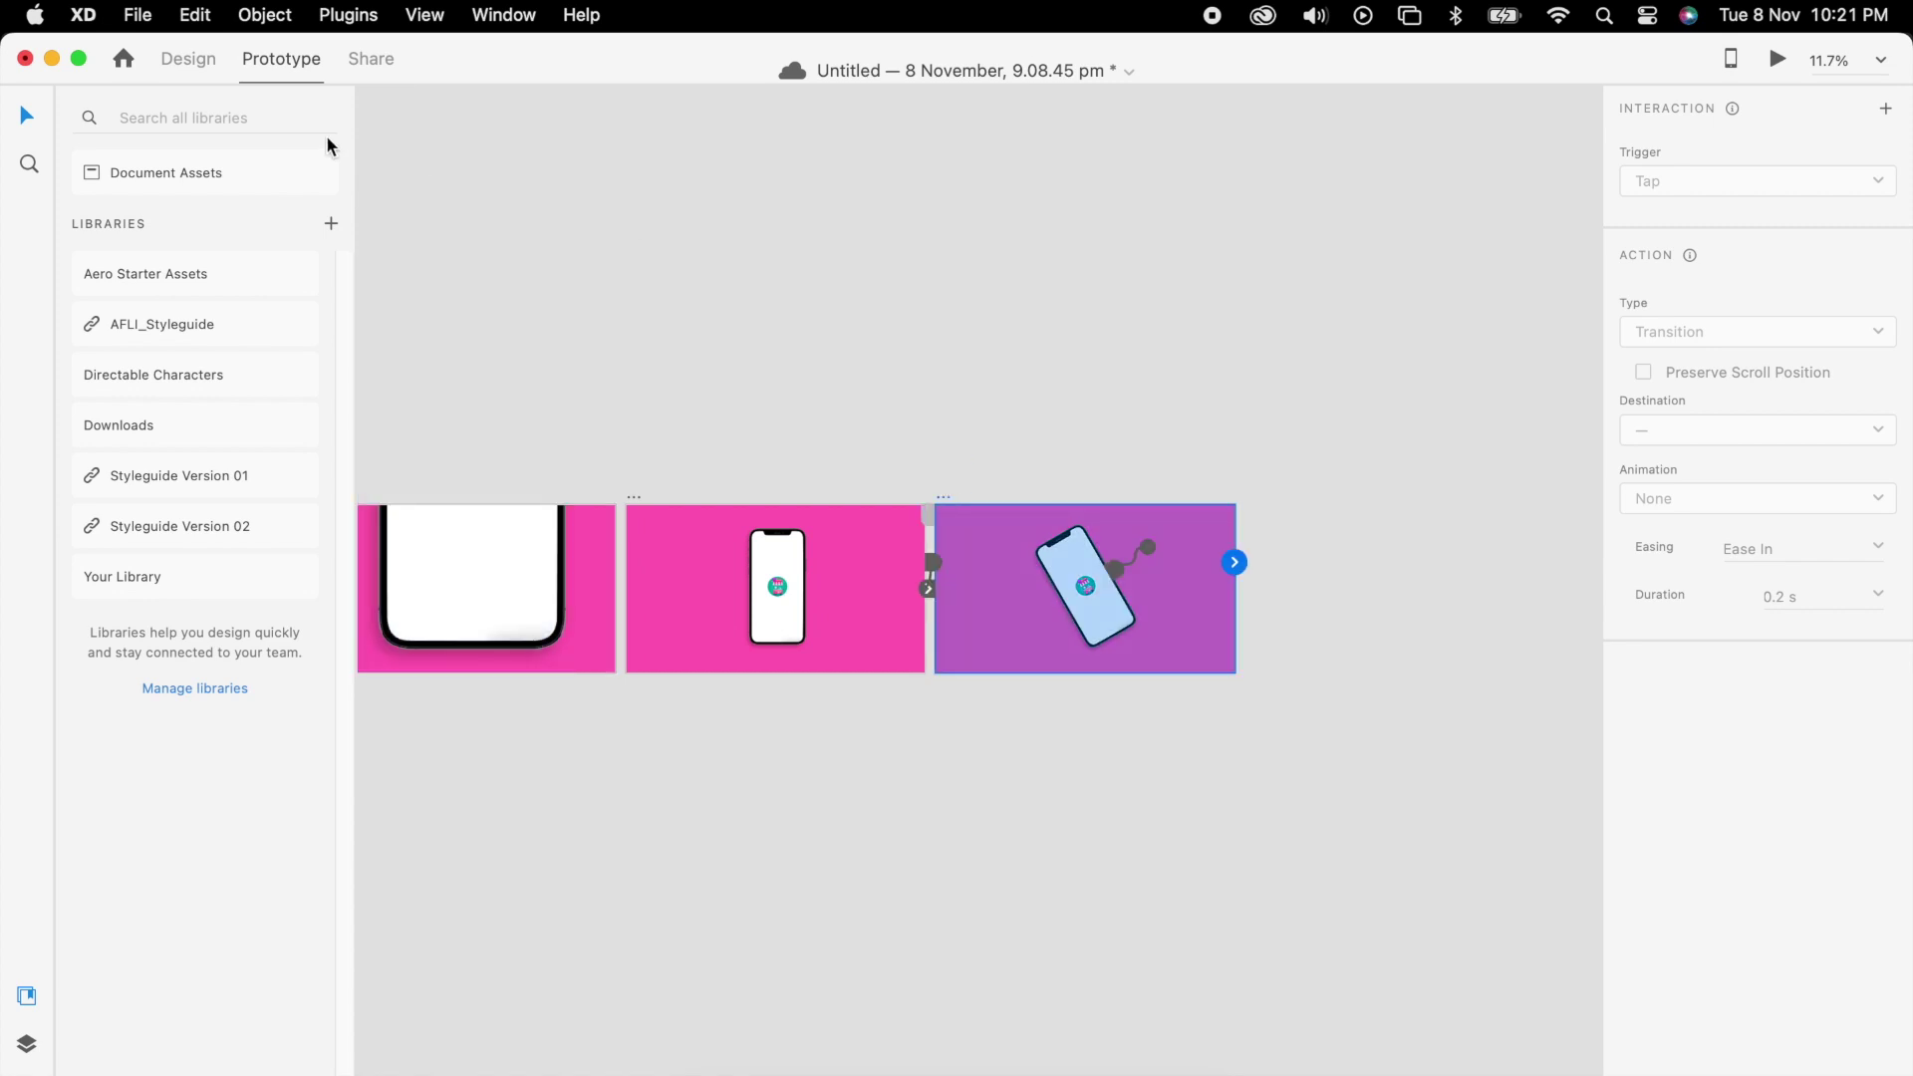
{"action": "left_click", "coordinate": [189, 59]}
{"action": "key", "text": "super+d"}
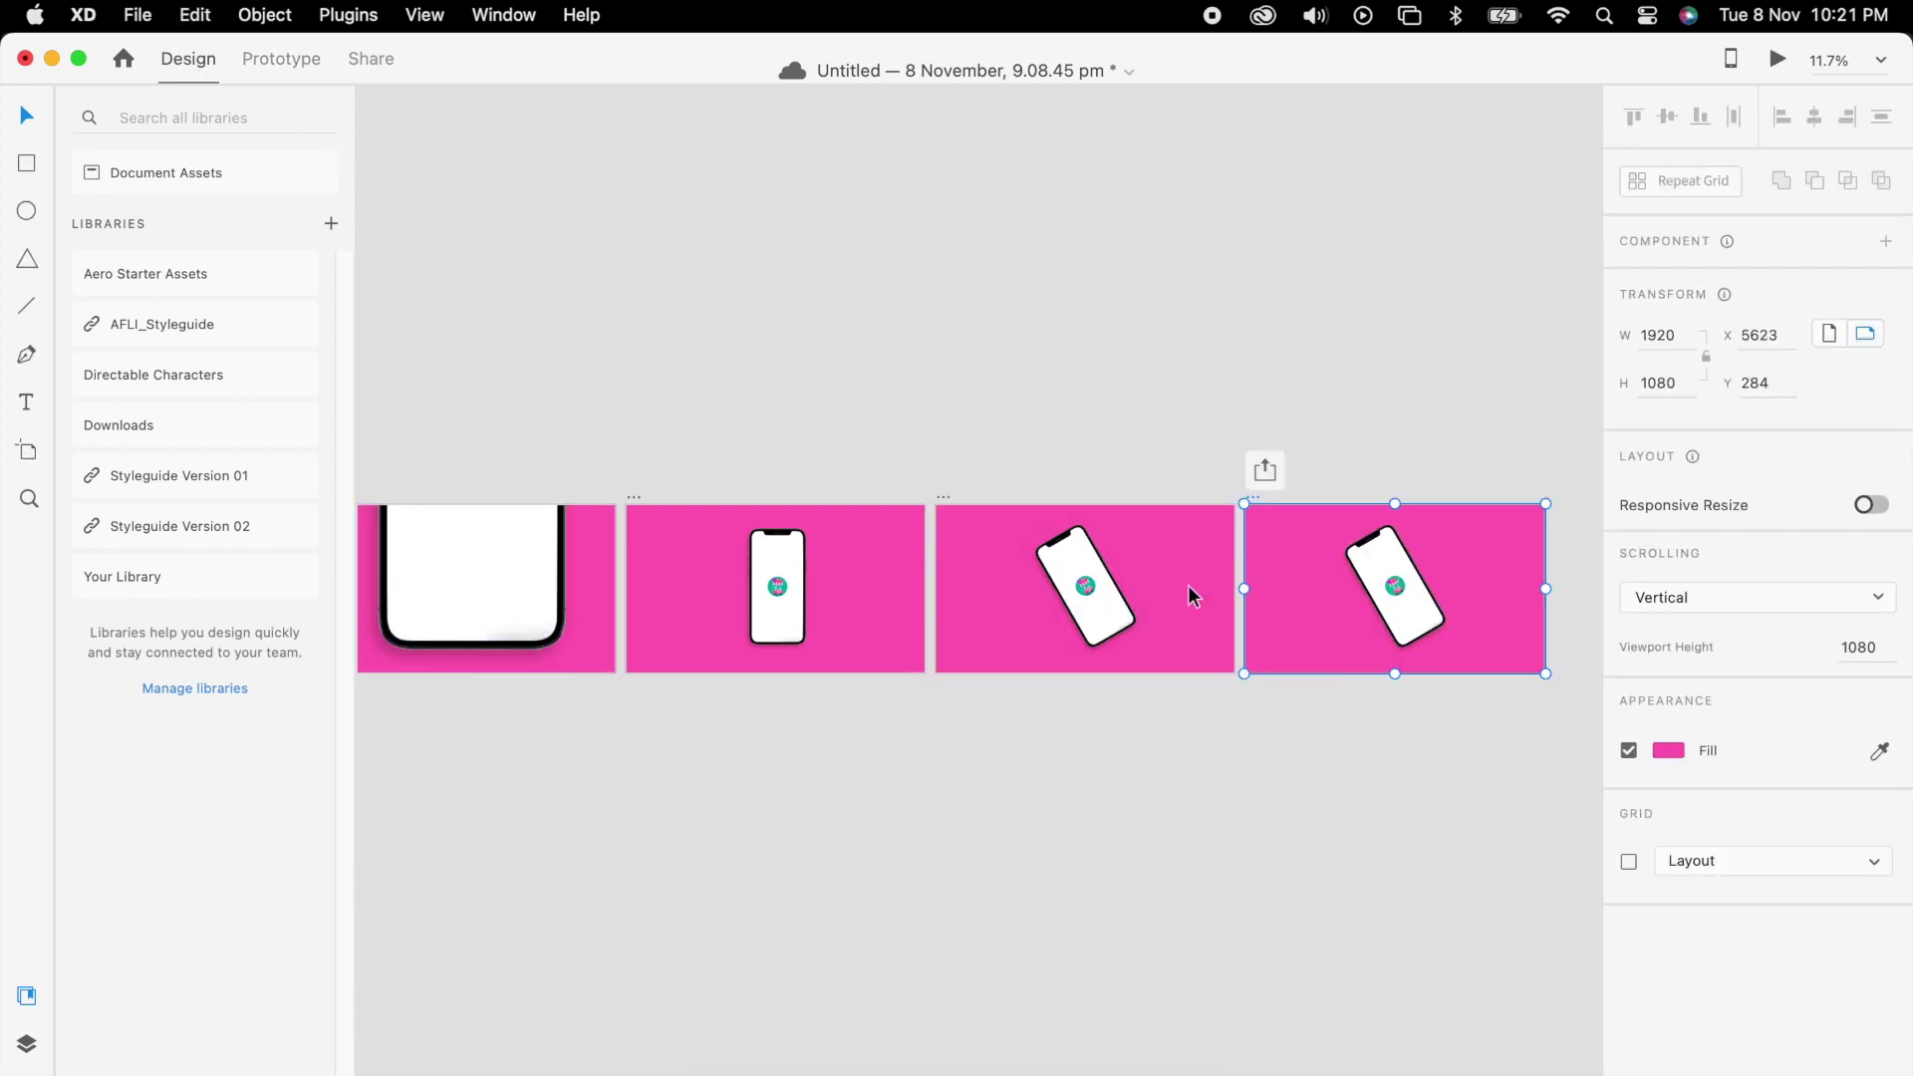
{"action": "scroll", "coordinate": [1349, 606], "scroll_direction": "right", "scroll_amount": 3}
{"action": "left_click", "coordinate": [1151, 598]}
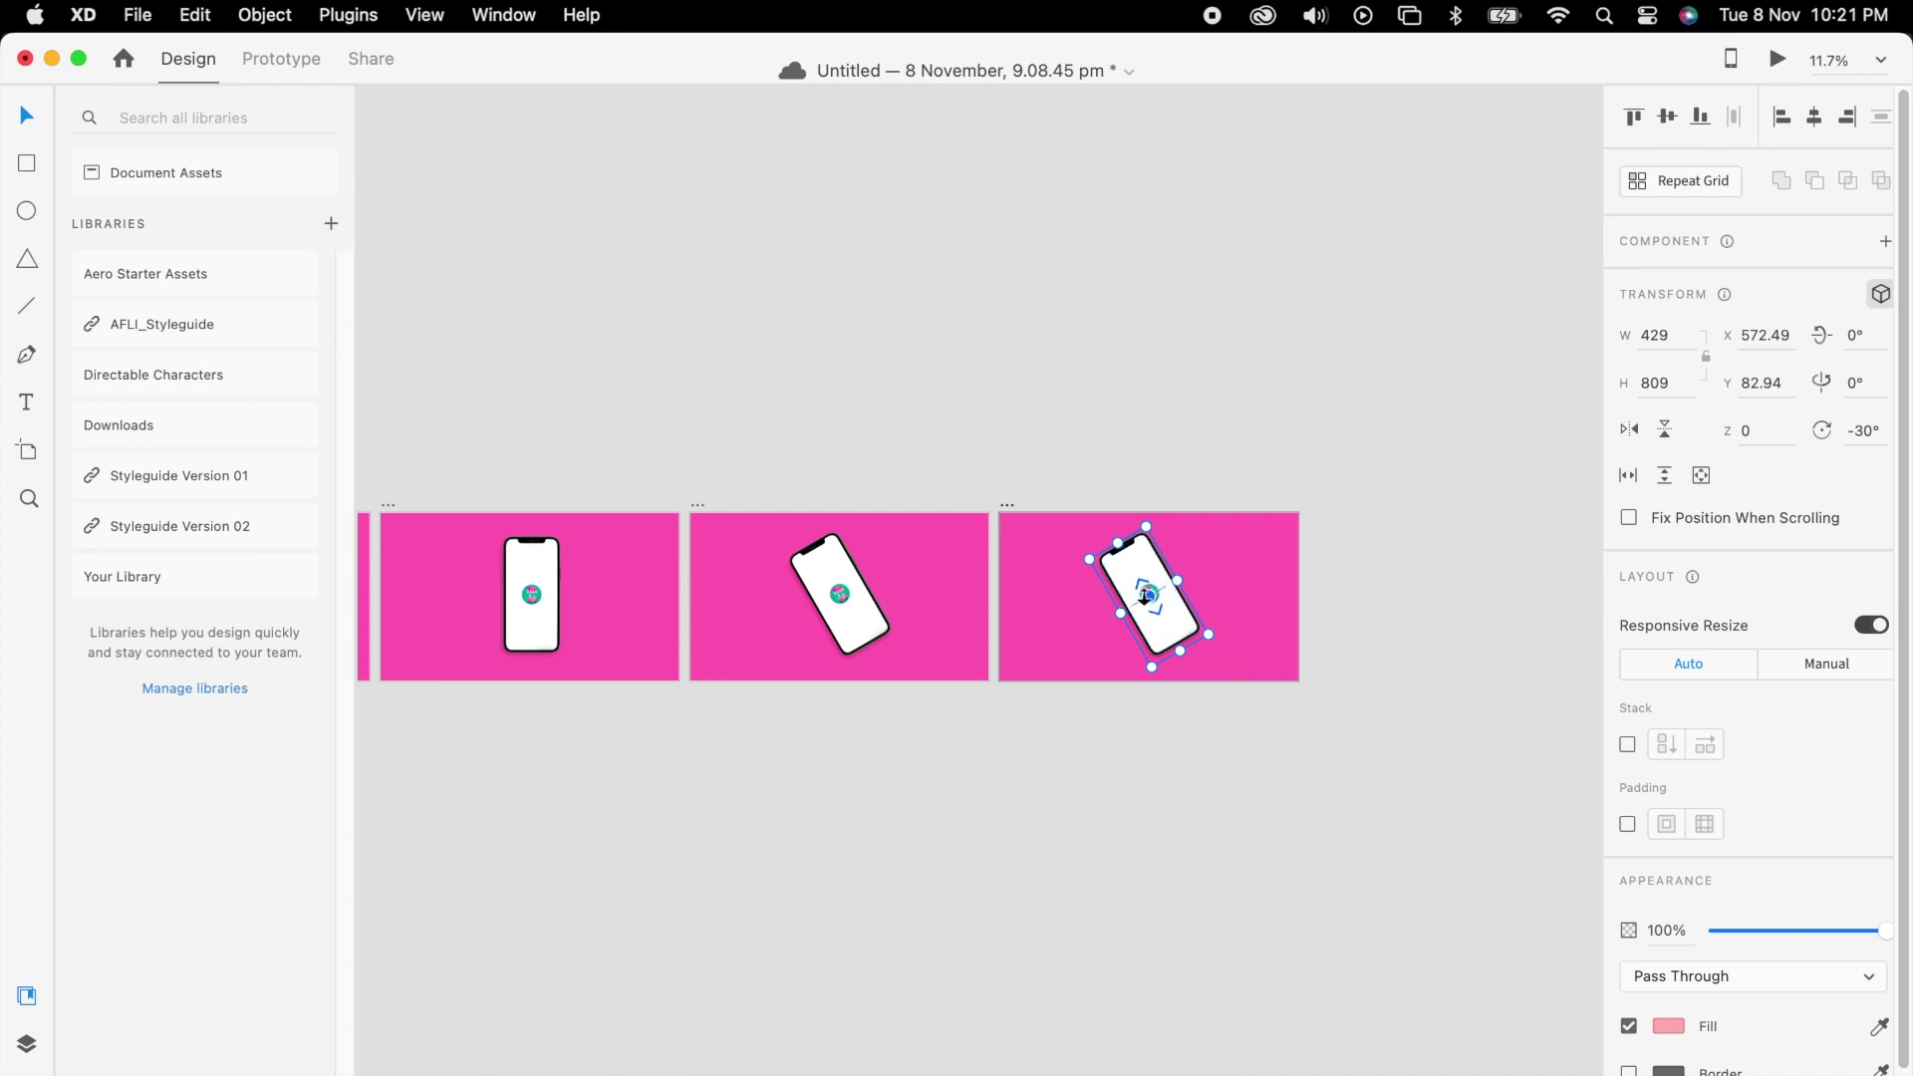
{"action": "left_click_drag", "start_coordinate": [1153, 598], "coordinate": [1149, 685]}
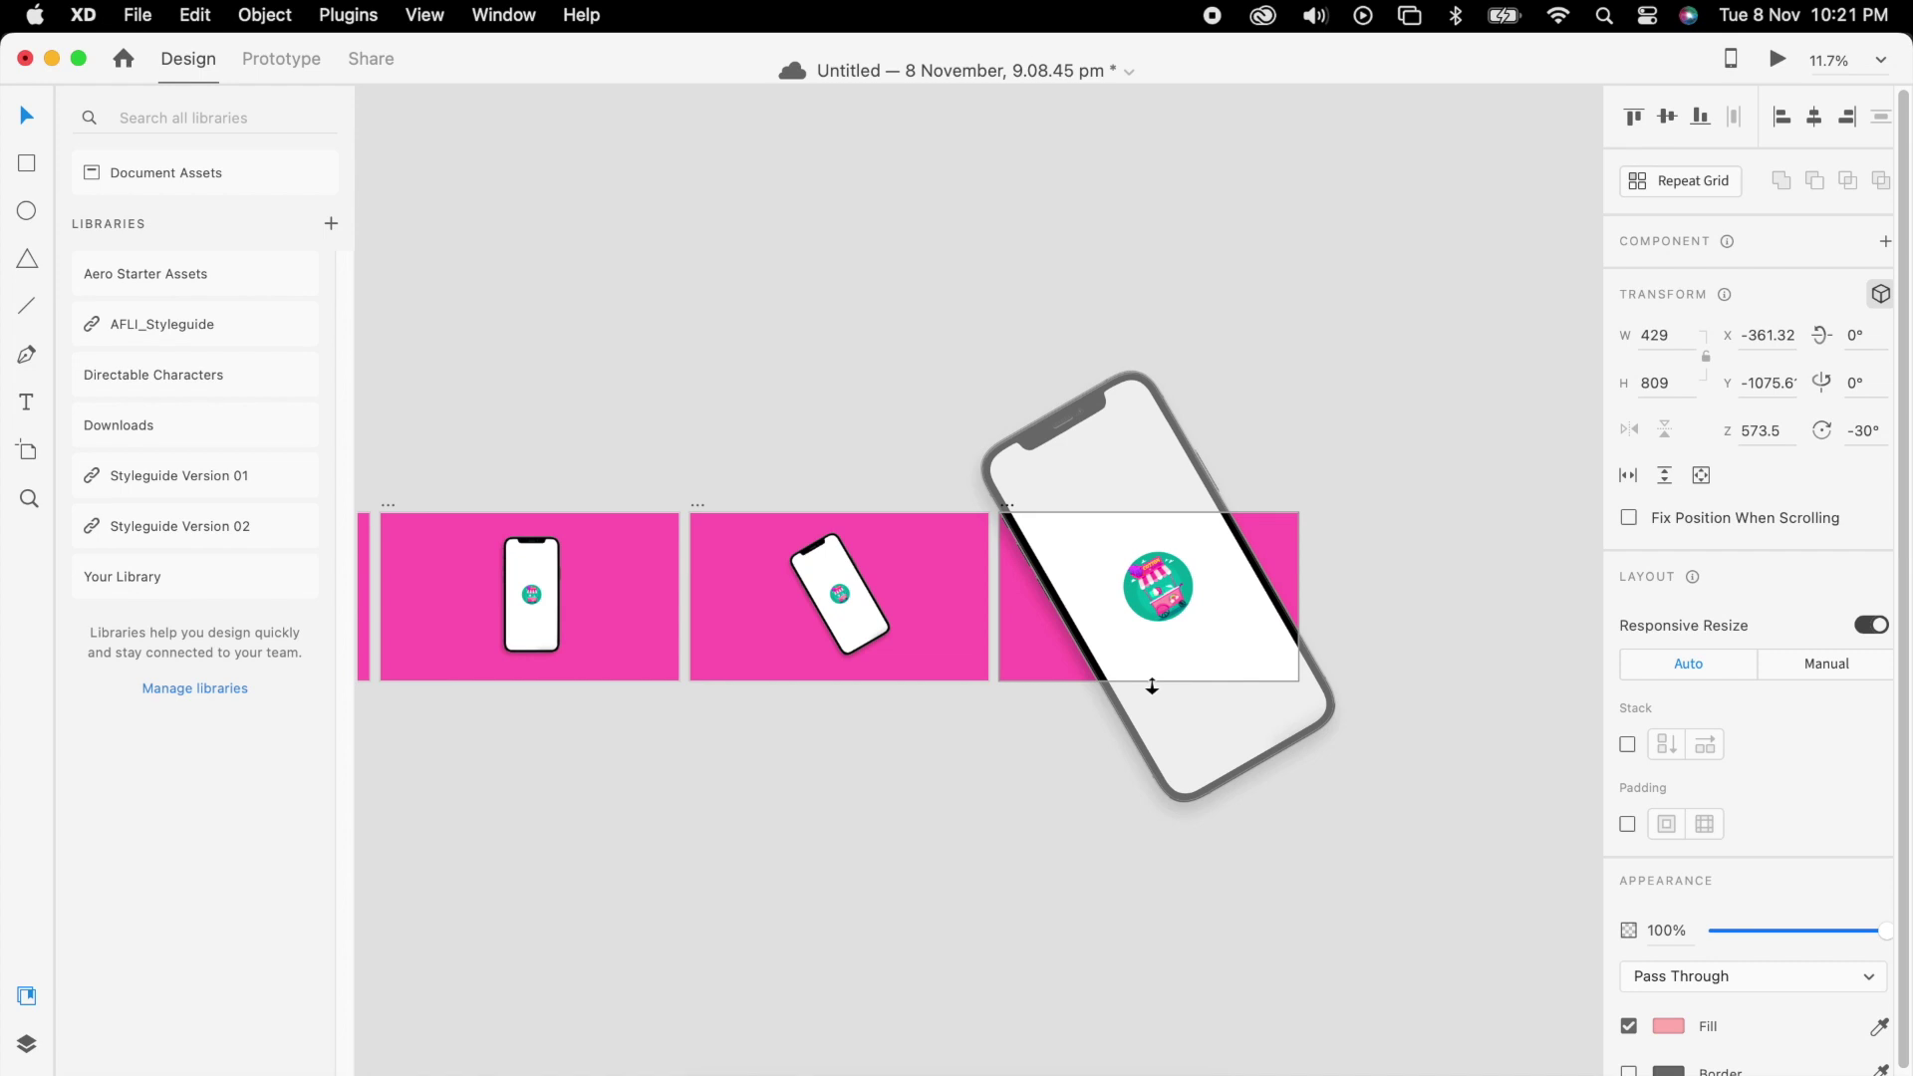
{"action": "left_click", "coordinate": [1495, 601]}
{"action": "scroll", "coordinate": [1495, 601], "scroll_direction": "left", "scroll_amount": 1}
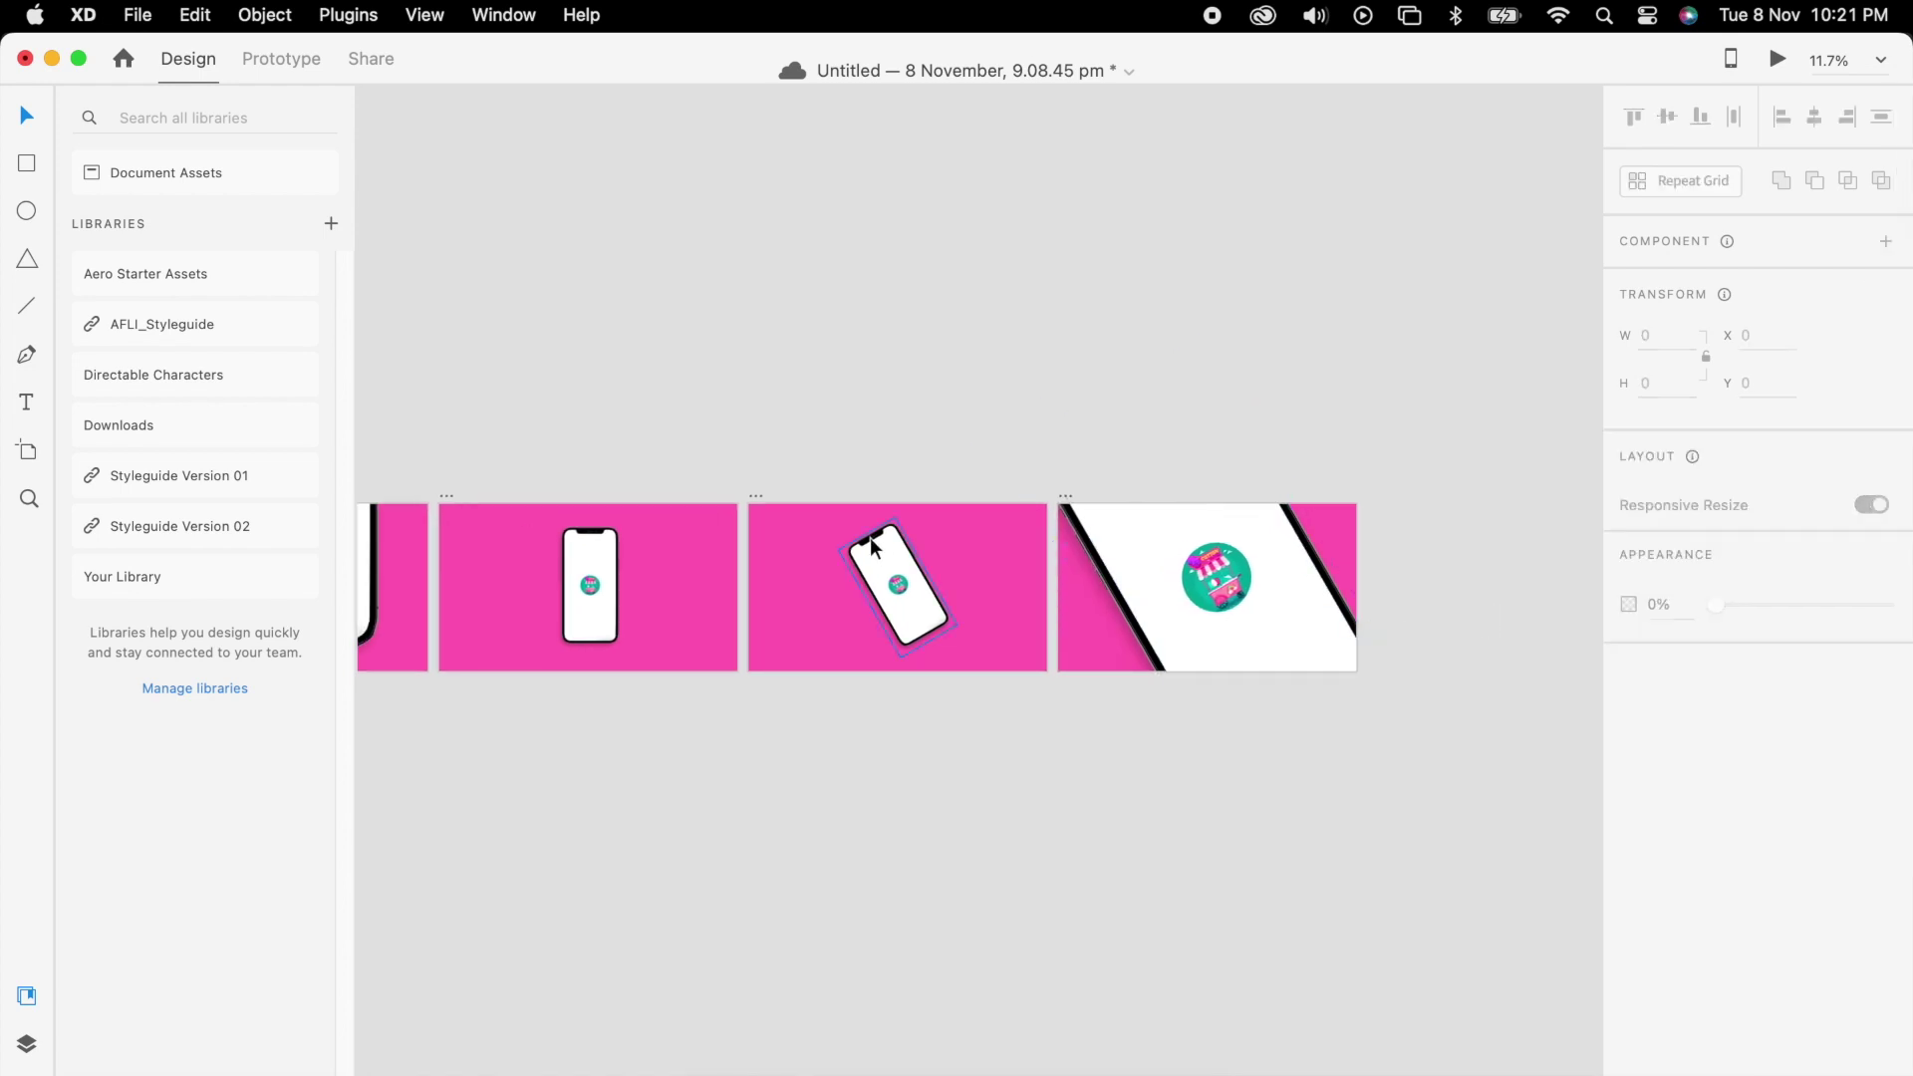
Check the third artboard's auto-animate link to the fourth and start the preview
{"action": "left_click", "coordinate": [758, 503]}
{"action": "left_click", "coordinate": [299, 60]}
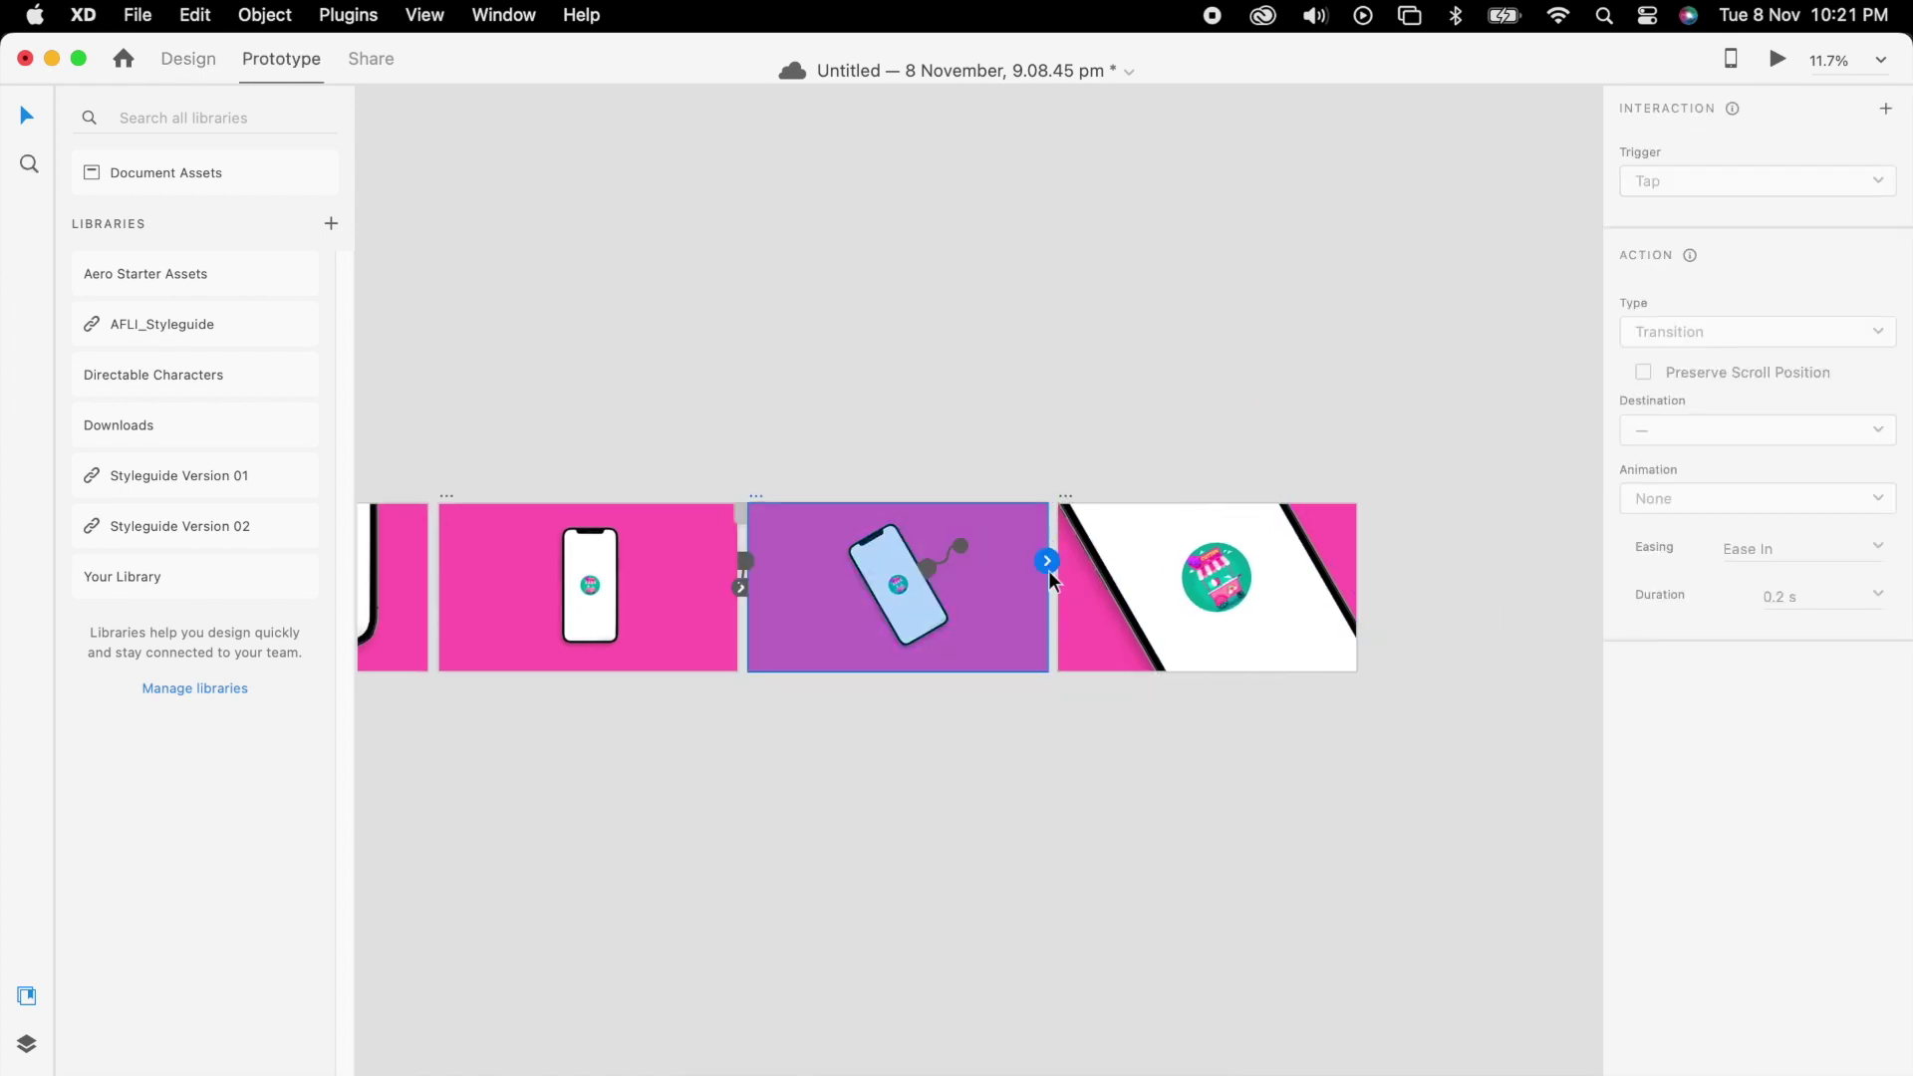
{"action": "left_click", "coordinate": [1233, 595]}
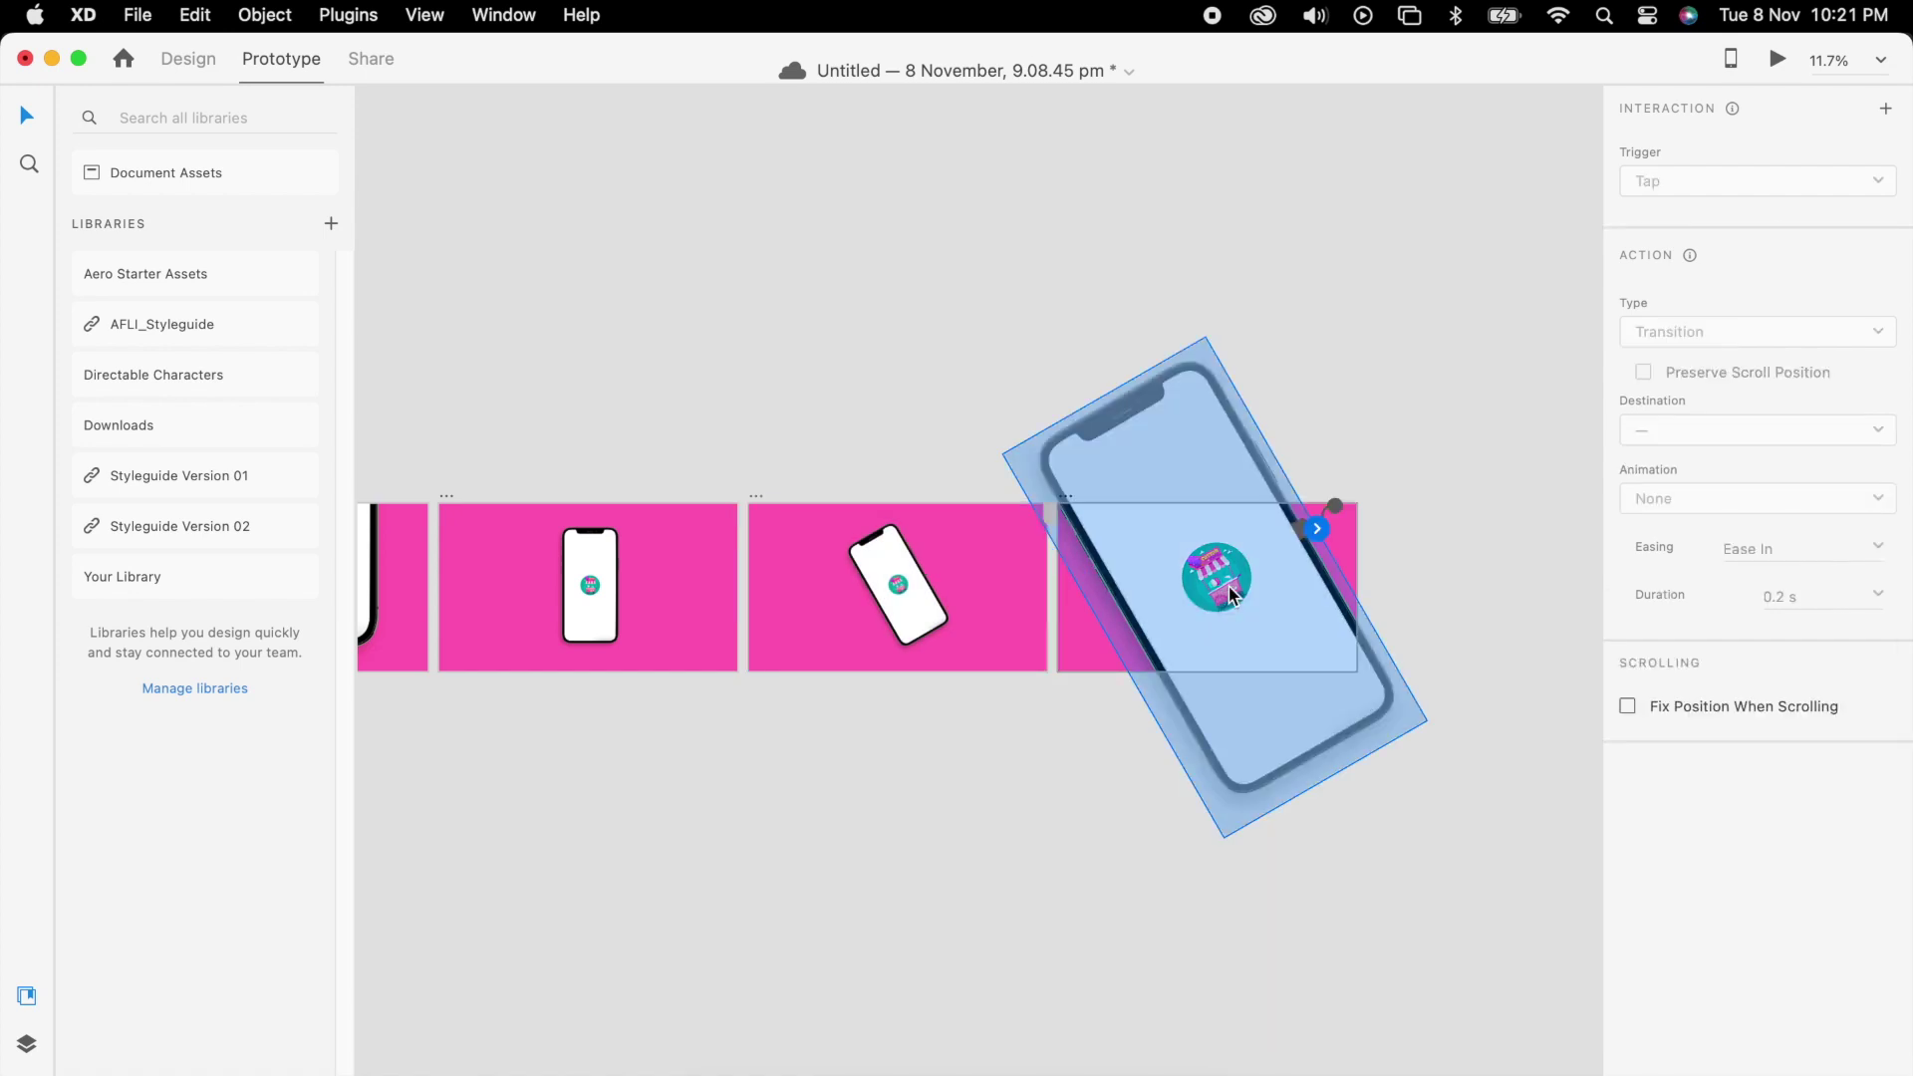
{"action": "left_click", "coordinate": [1449, 384]}
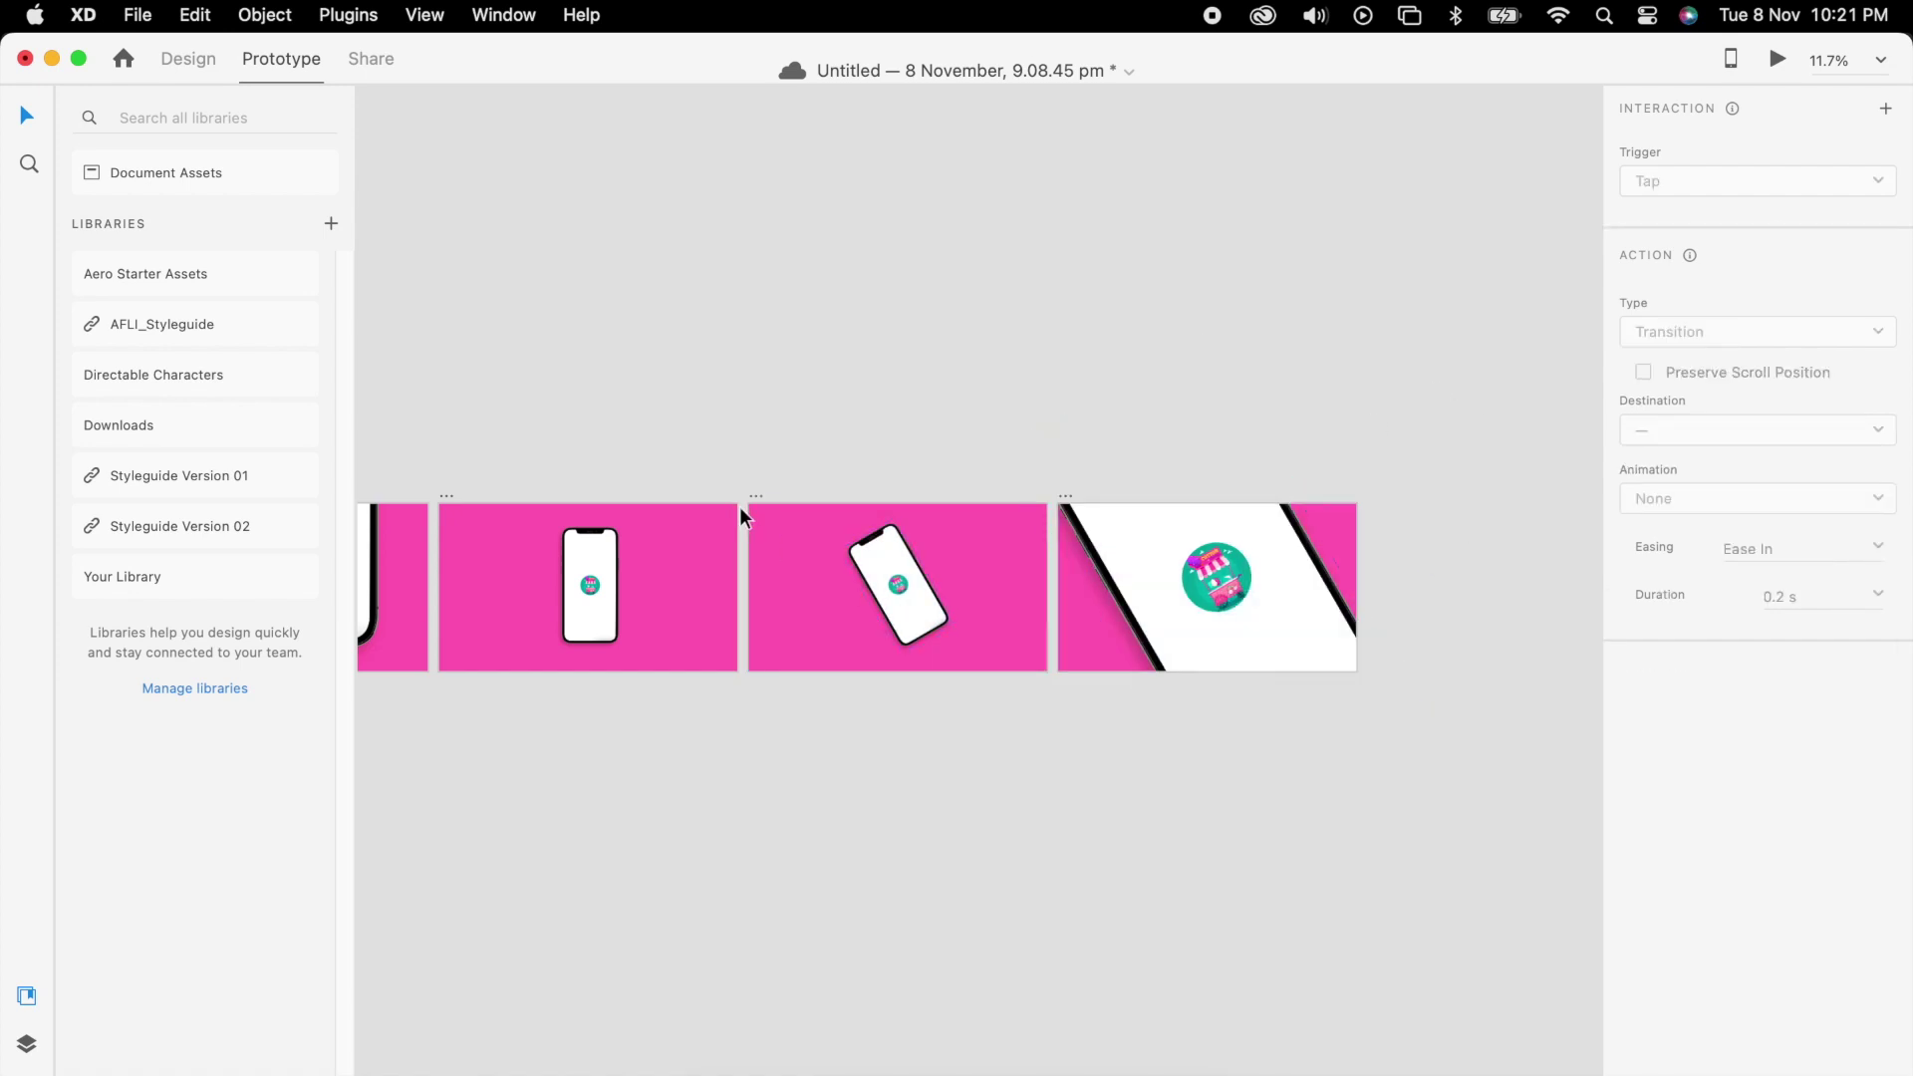
{"action": "left_click", "coordinate": [753, 504]}
{"action": "left_click", "coordinate": [1778, 59]}
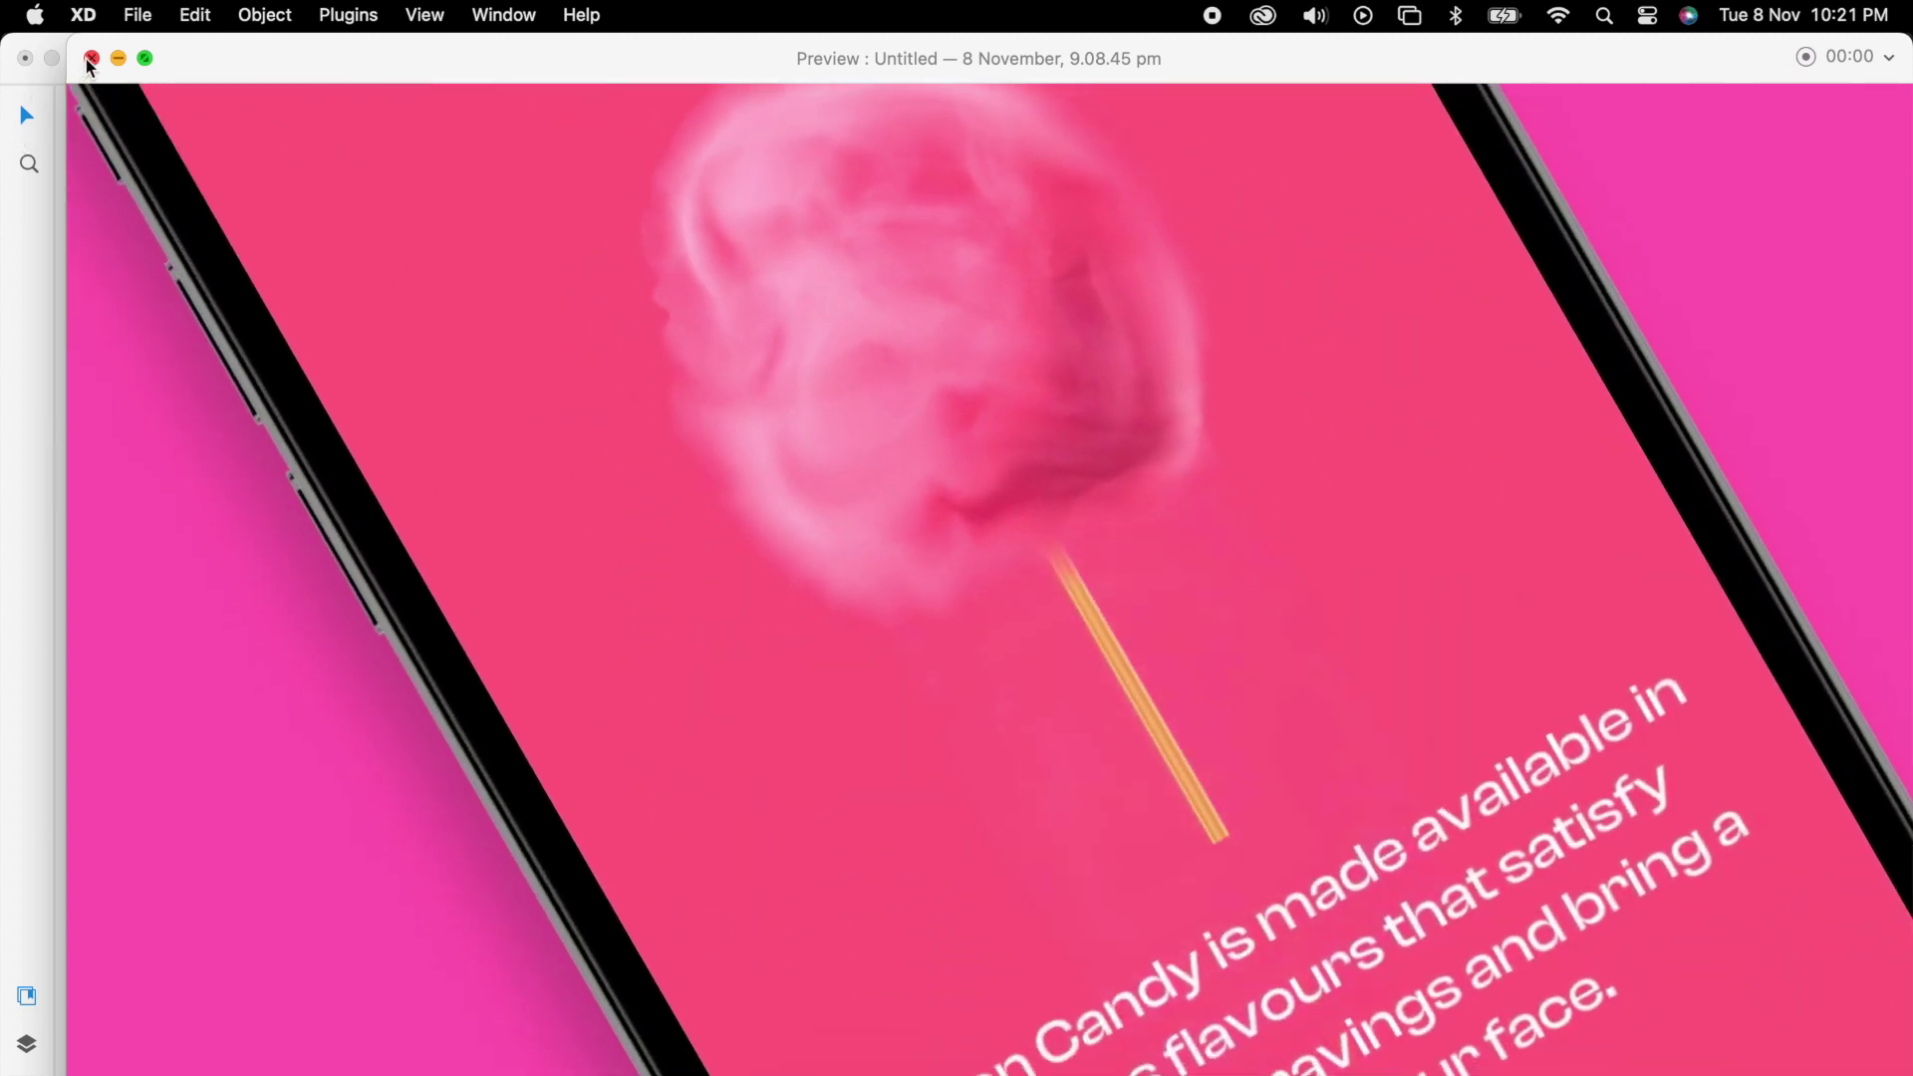
Wire the fourth artboard back to Mock and preview the looping prototype from Mock
{"action": "left_click", "coordinate": [90, 58]}
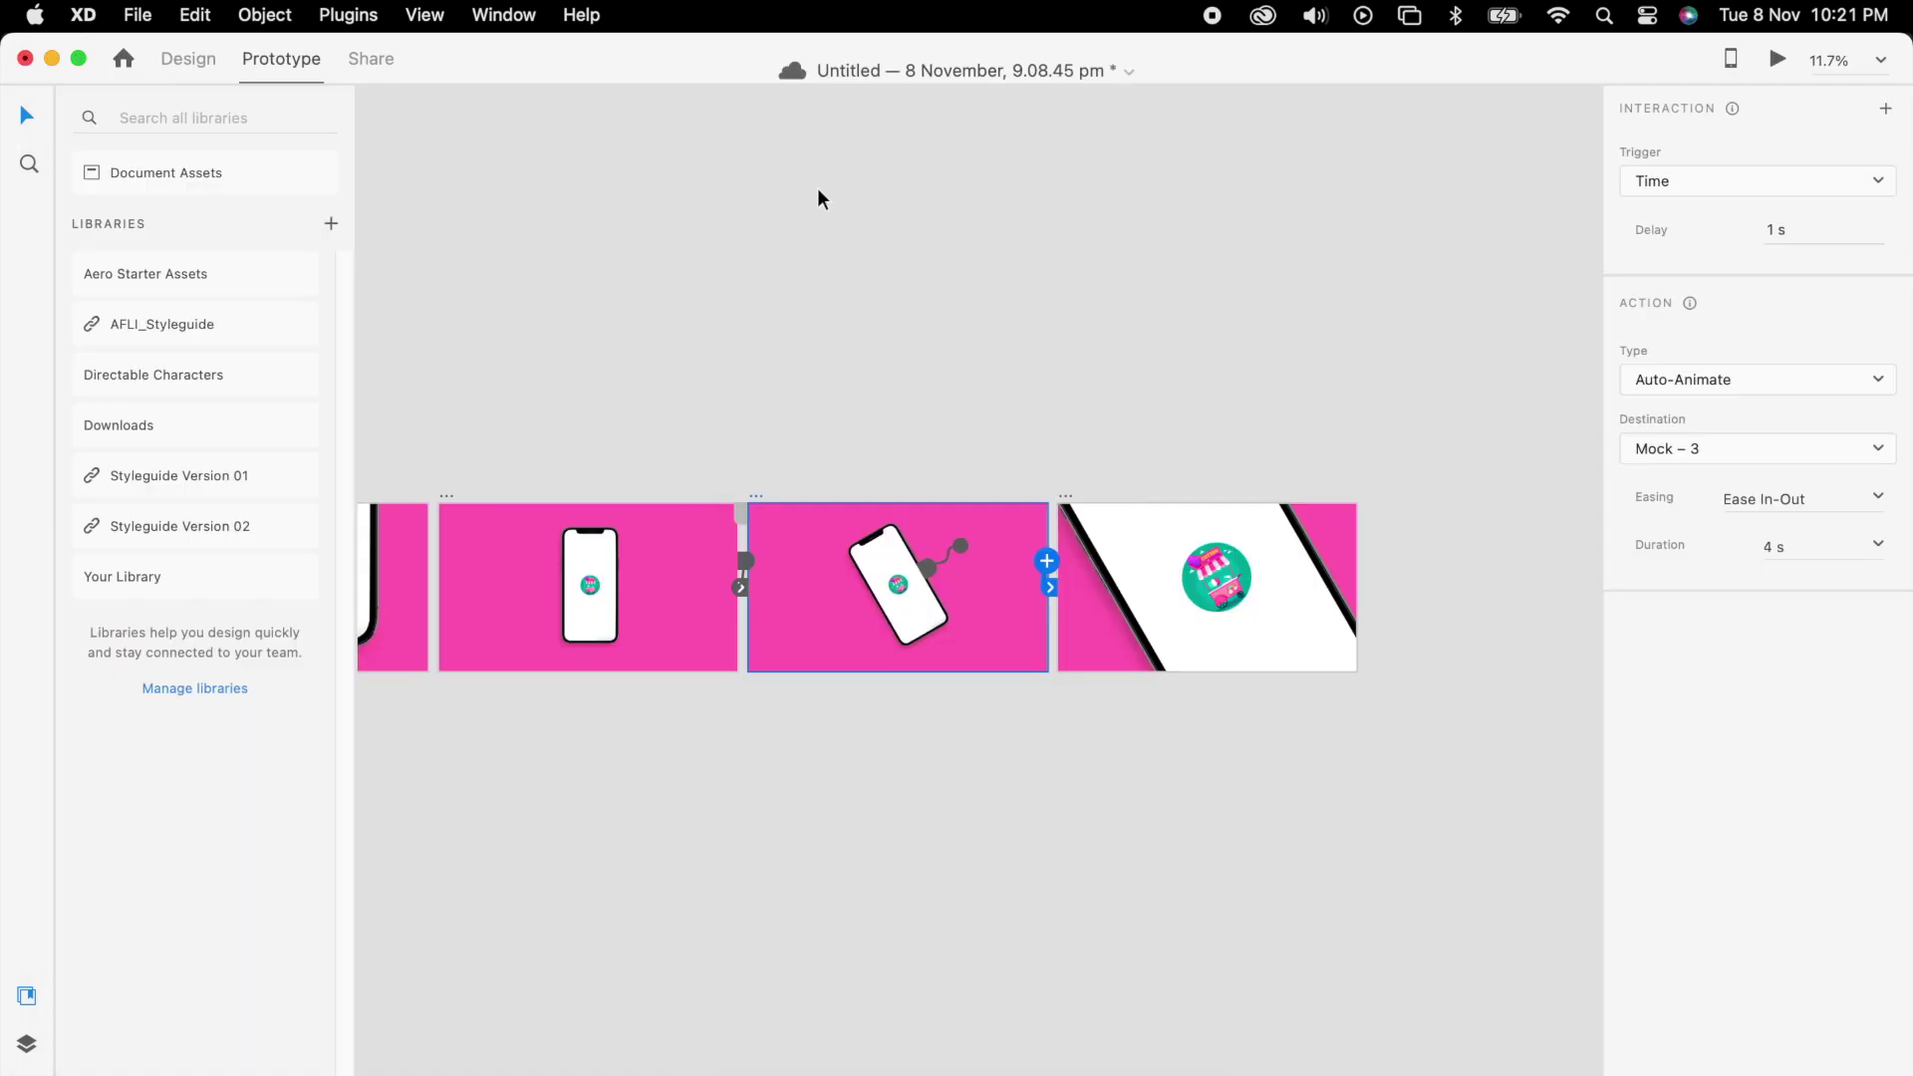
{"action": "scroll", "coordinate": [1221, 432], "scroll_direction": "down", "scroll_amount": 5}
{"action": "left_click", "coordinate": [1246, 518]}
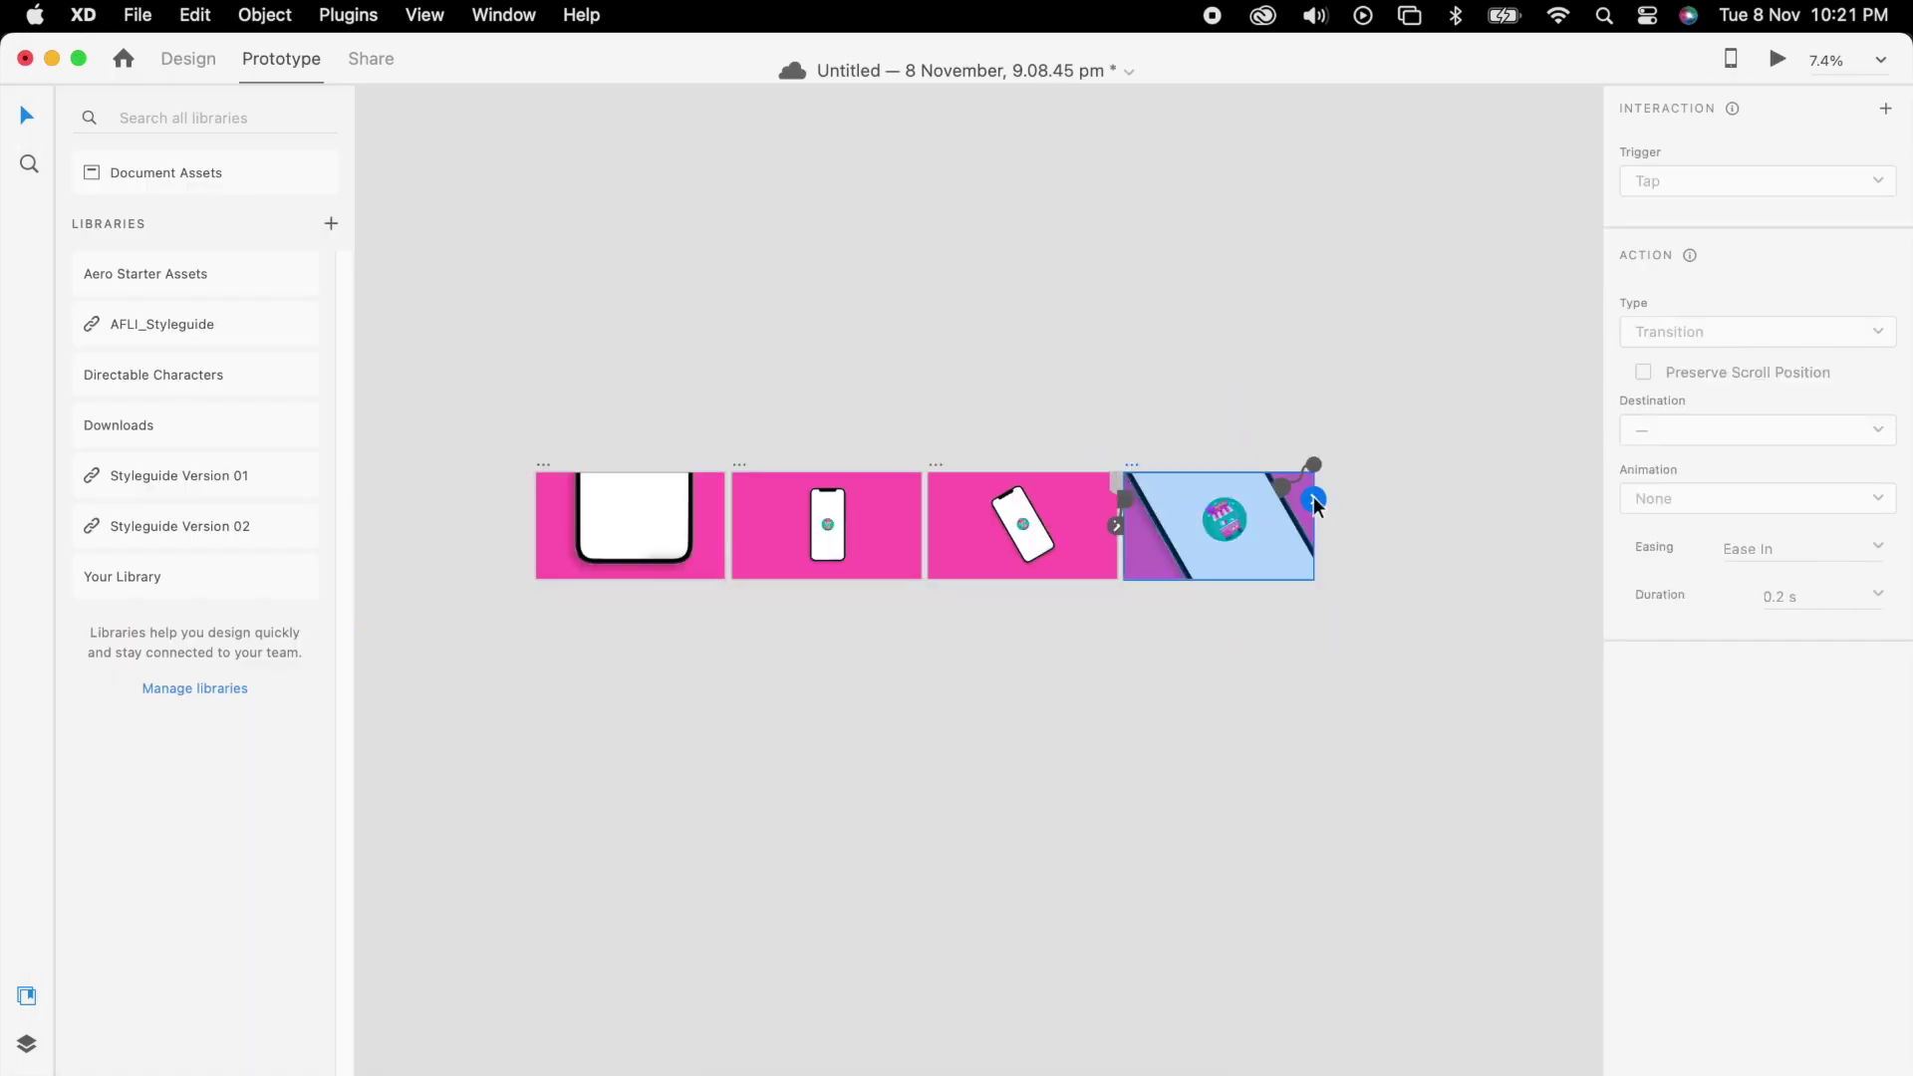
{"action": "left_click_drag", "start_coordinate": [1315, 507], "coordinate": [619, 568]}
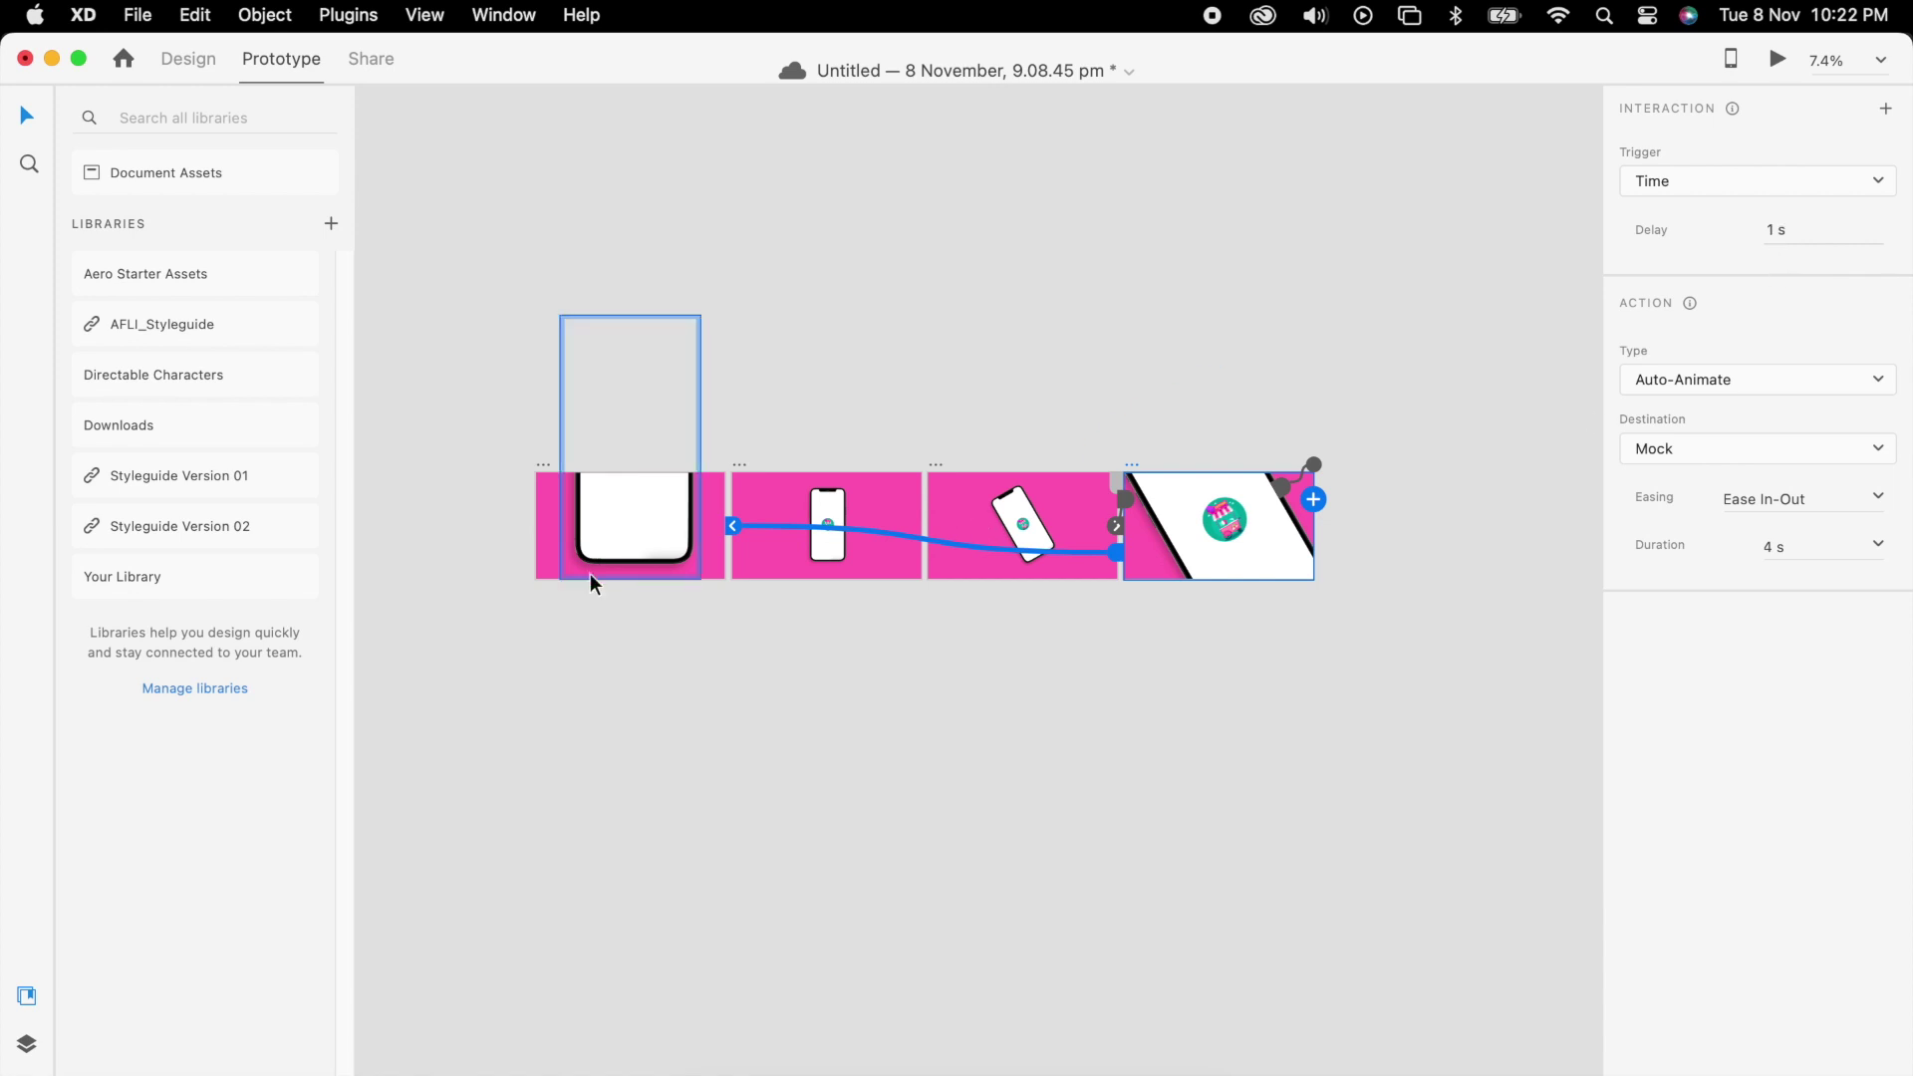
{"action": "left_click", "coordinate": [595, 577]}
{"action": "left_click", "coordinate": [1778, 59]}
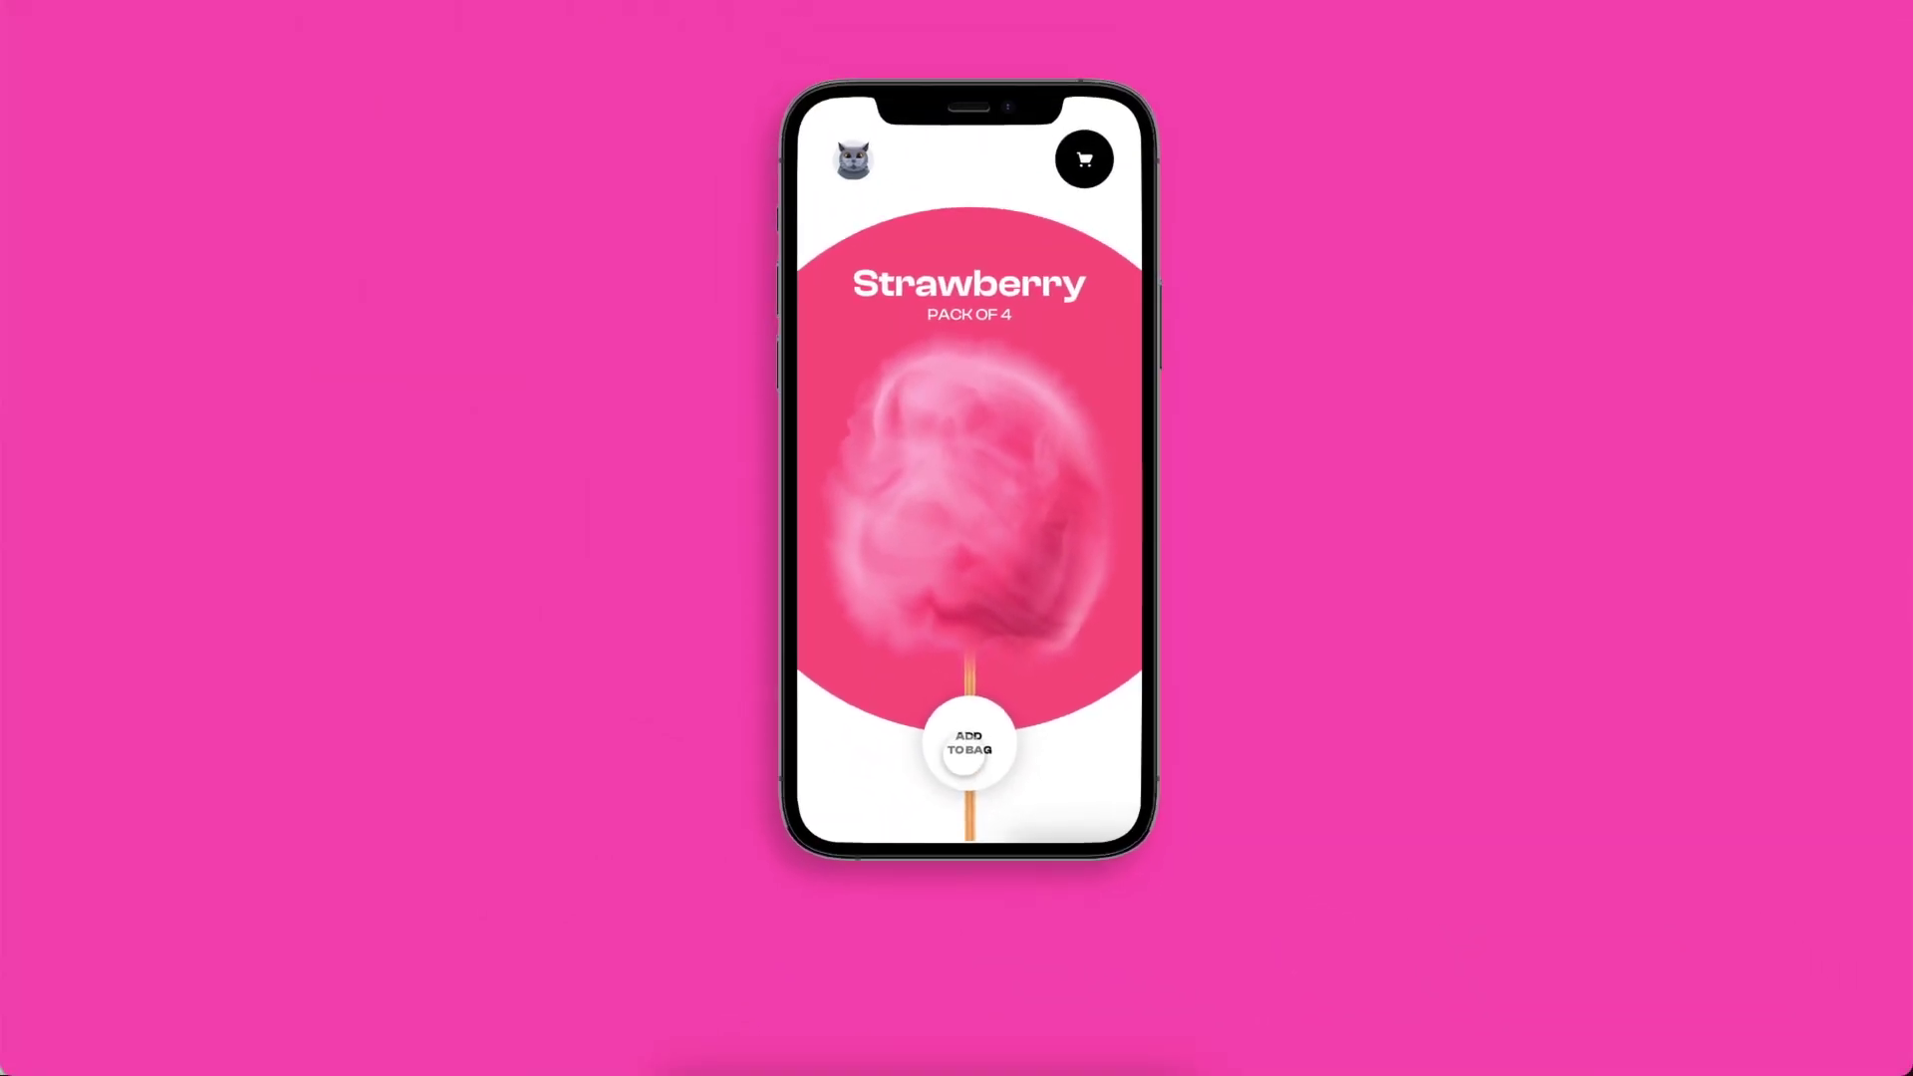
Tap ADD TO BAG in the preview to advance the Strawberry screen to its detail page
{"action": "left_click", "coordinate": [964, 755]}
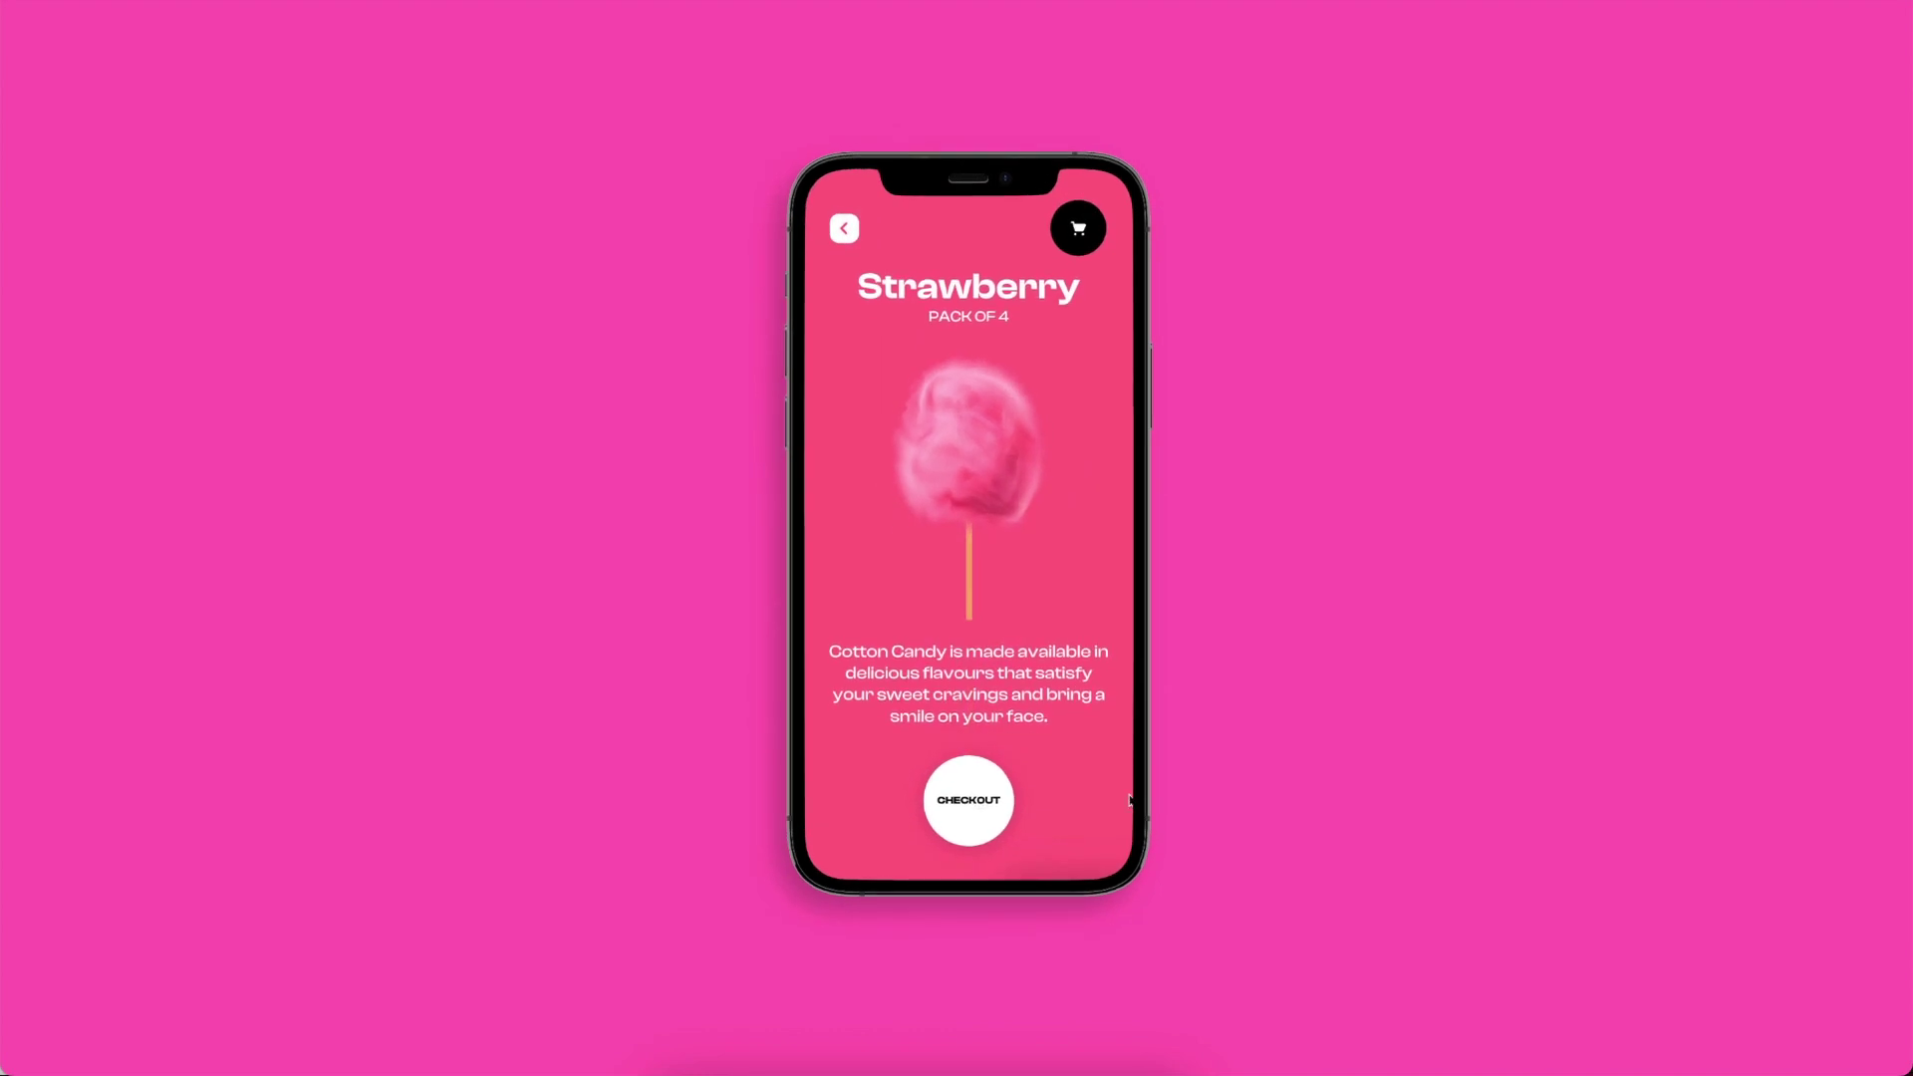